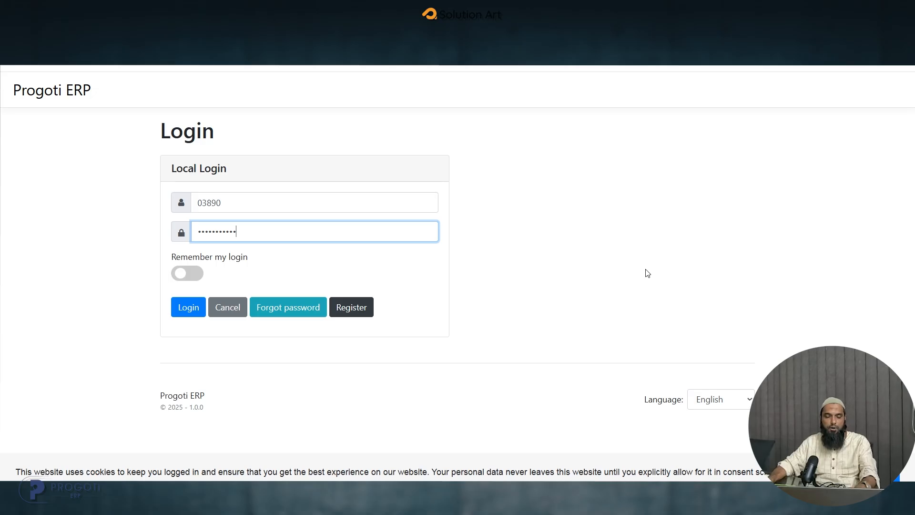
type("••")
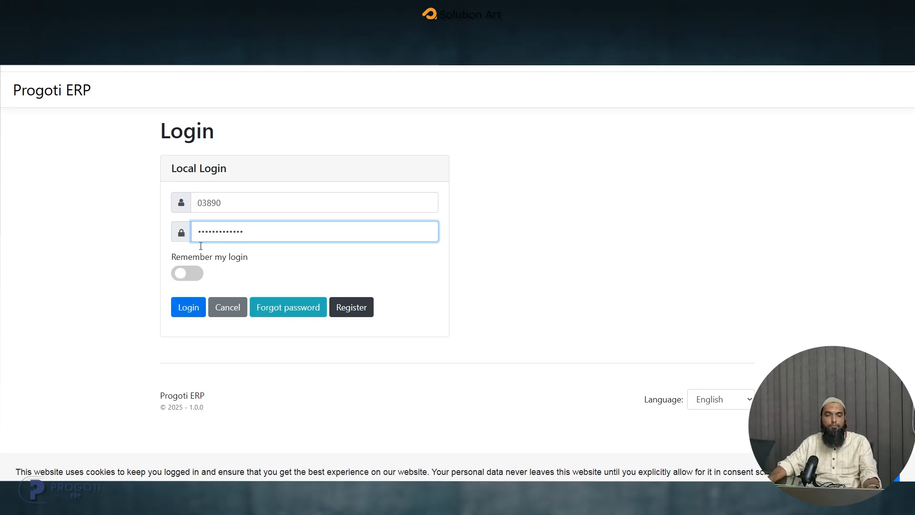
left_click_drag(263, 226, 139, 229)
type("•••••")
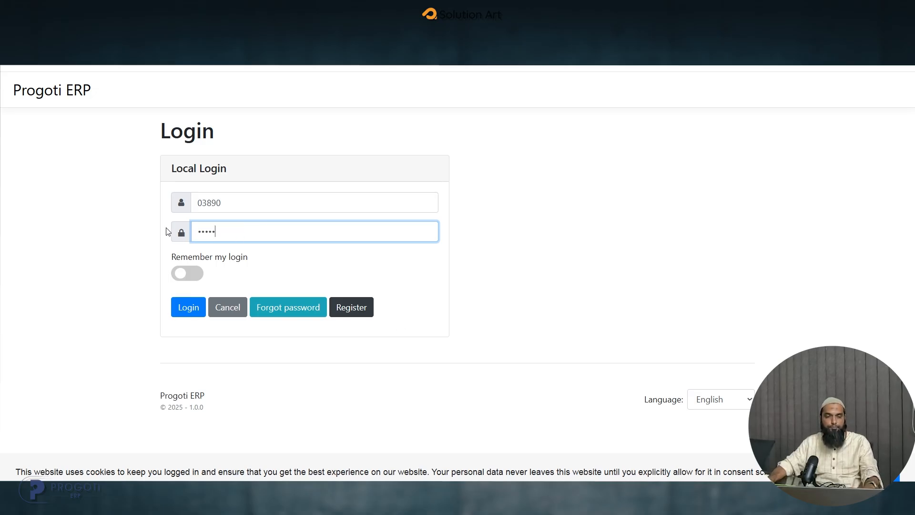
type("•••••••")
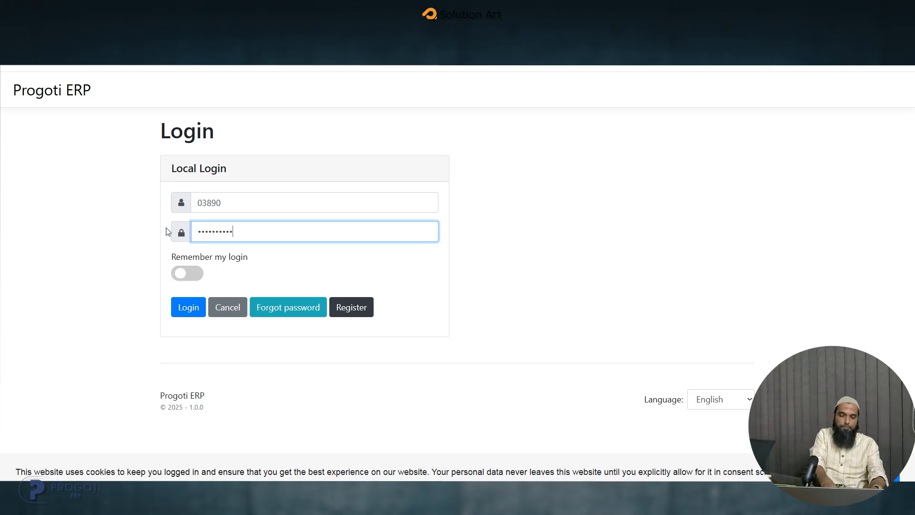
- Clear the password field, enter the account password again and log in
key("ctrl+a")
key("BackSpace")
type("•••••••••••")
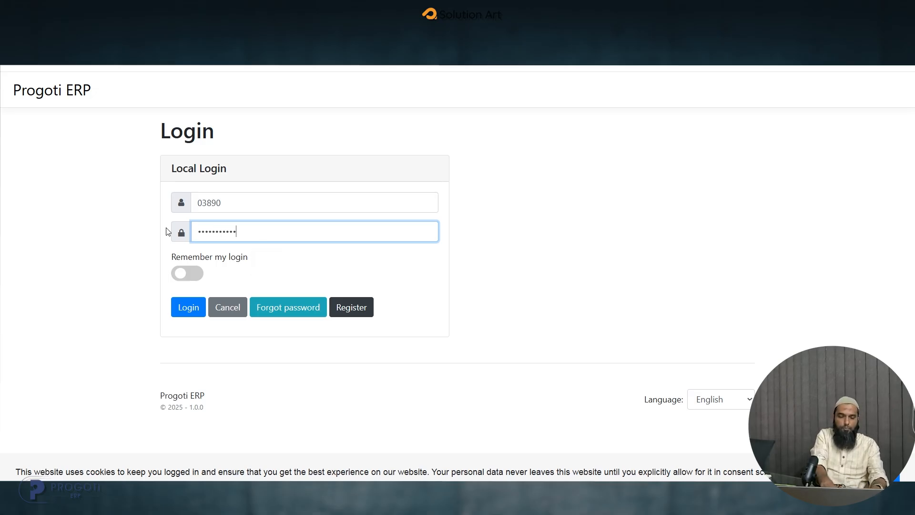
type("••")
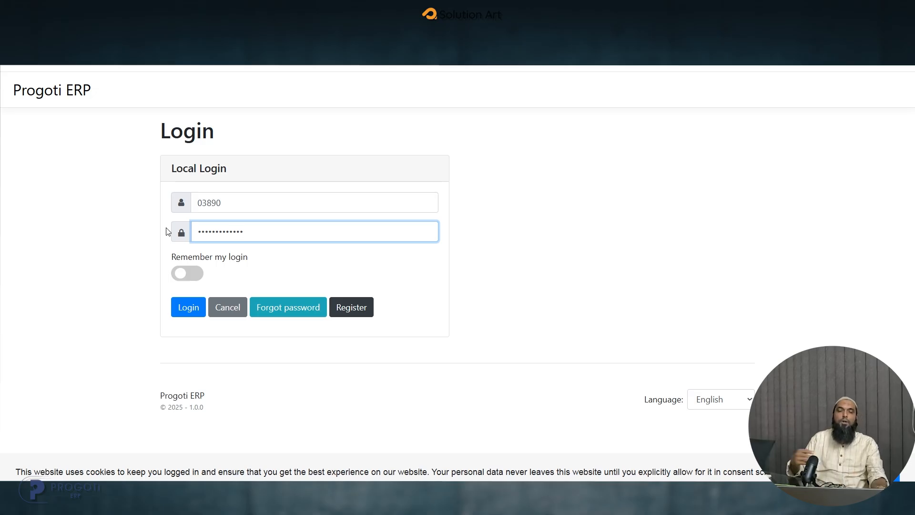
key("Return")
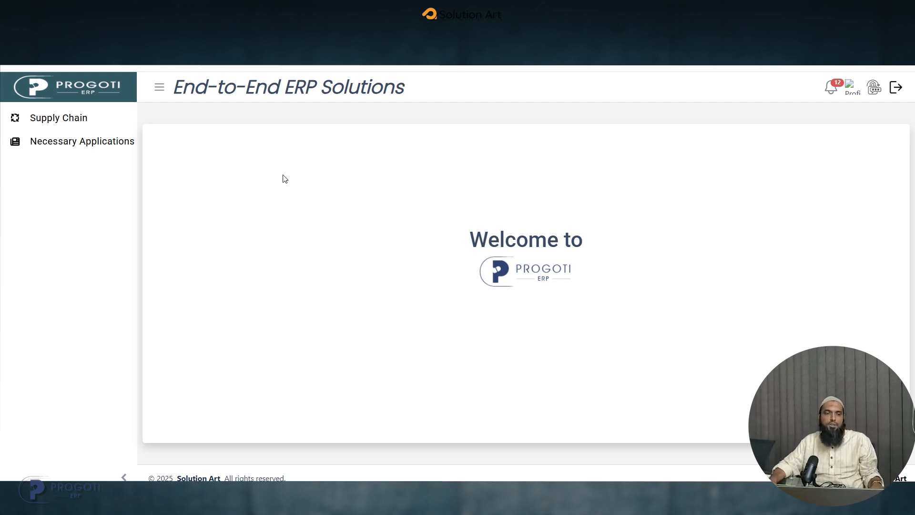
- Open the Supply Chain module
left_click(66, 118)
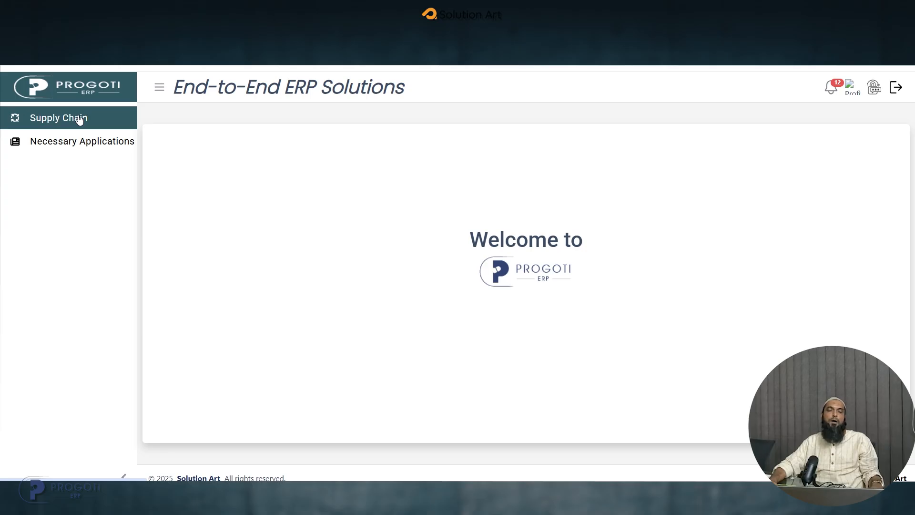
left_click(80, 120)
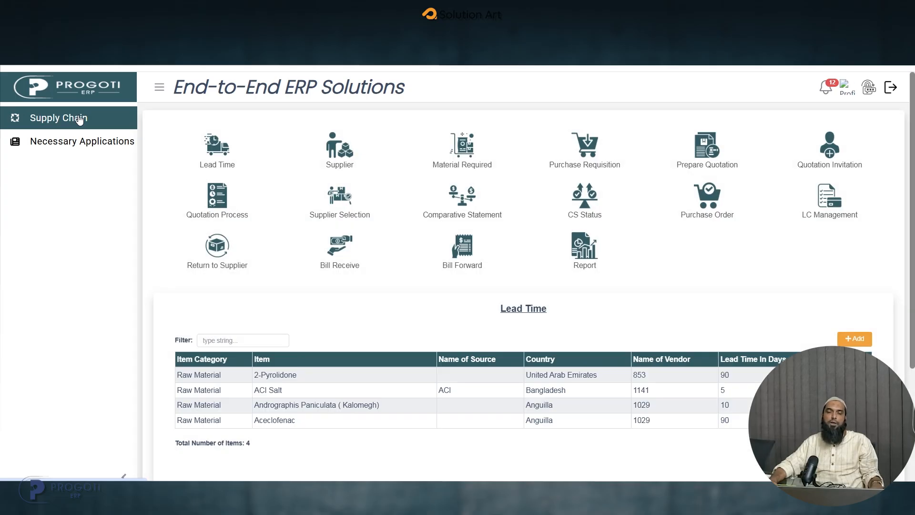
left_click(717, 155)
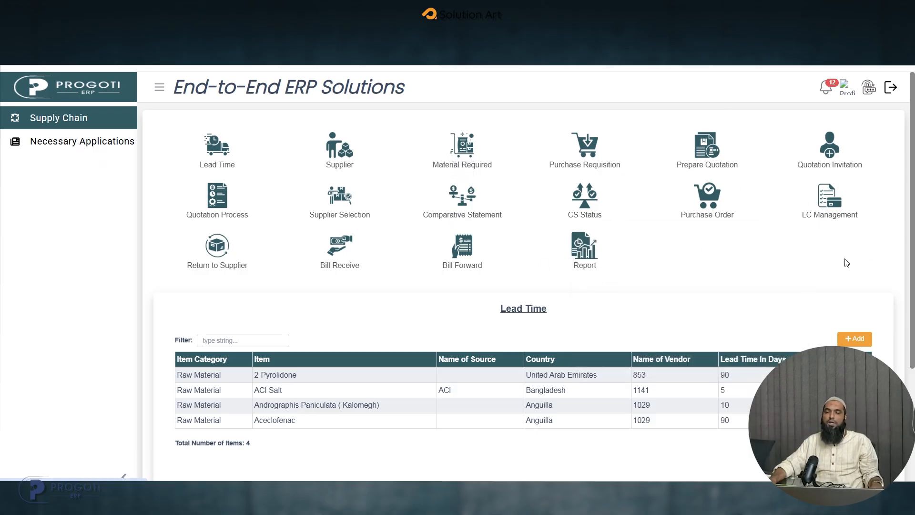
- Open the Forwarding Letter list under LC Management
mouse_move(828, 206)
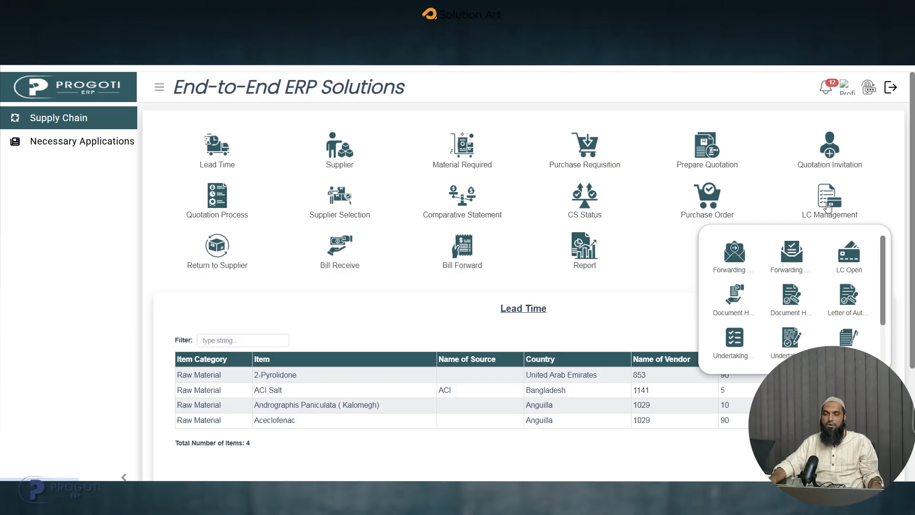
scroll(838, 274, "down", 1)
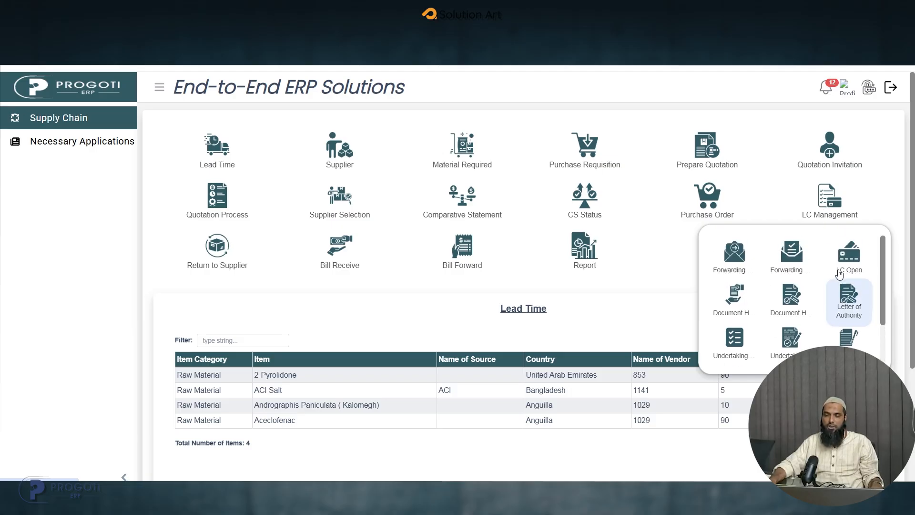
scroll(839, 274, "up", 1)
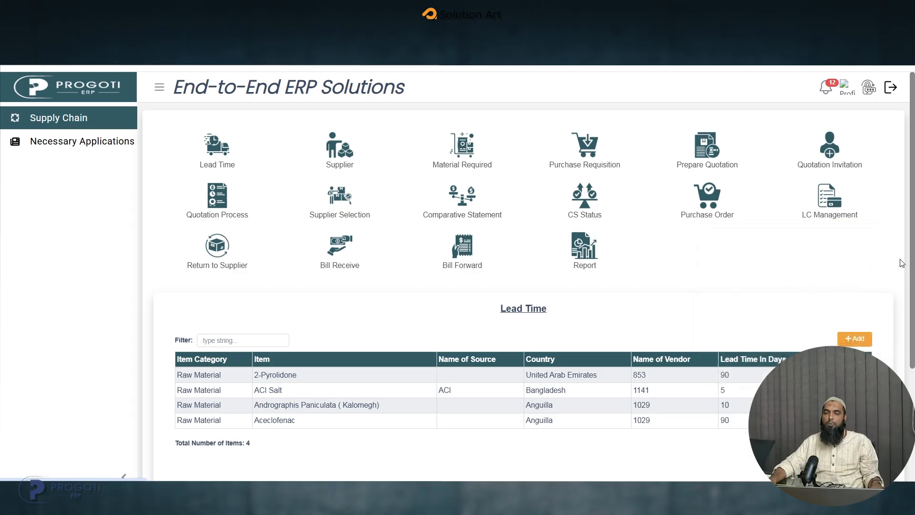
left_click(834, 210)
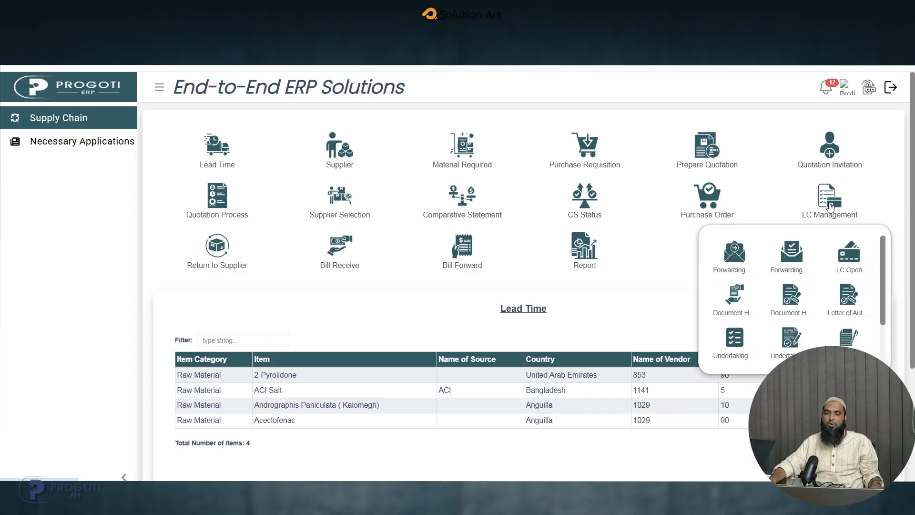
left_click(736, 260)
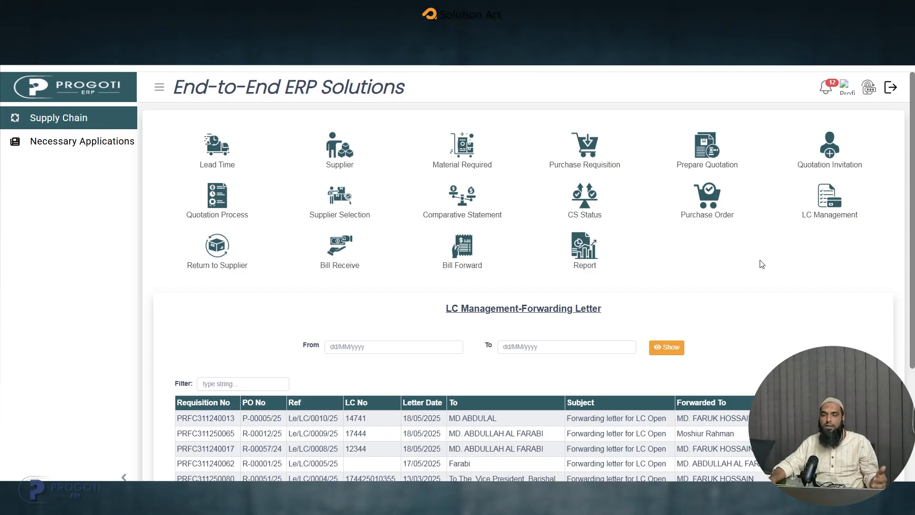
left_click(828, 216)
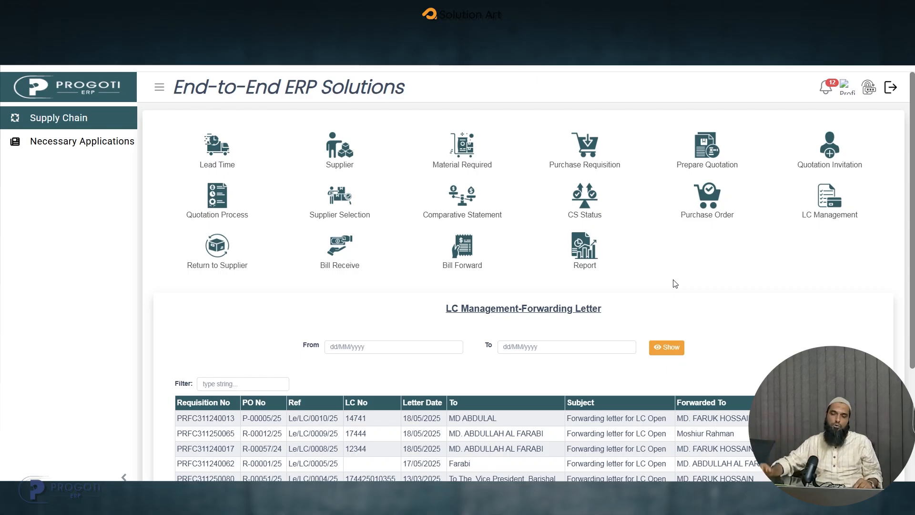
left_click(820, 218)
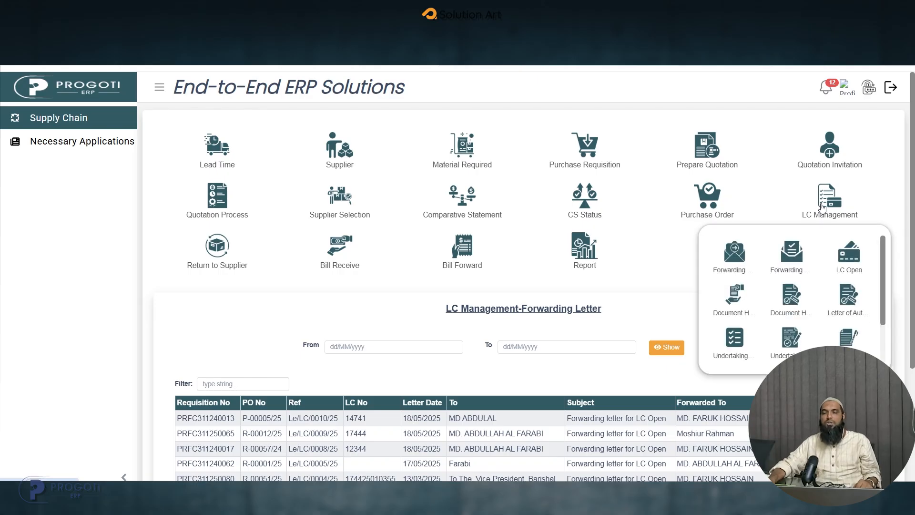
left_click(735, 260)
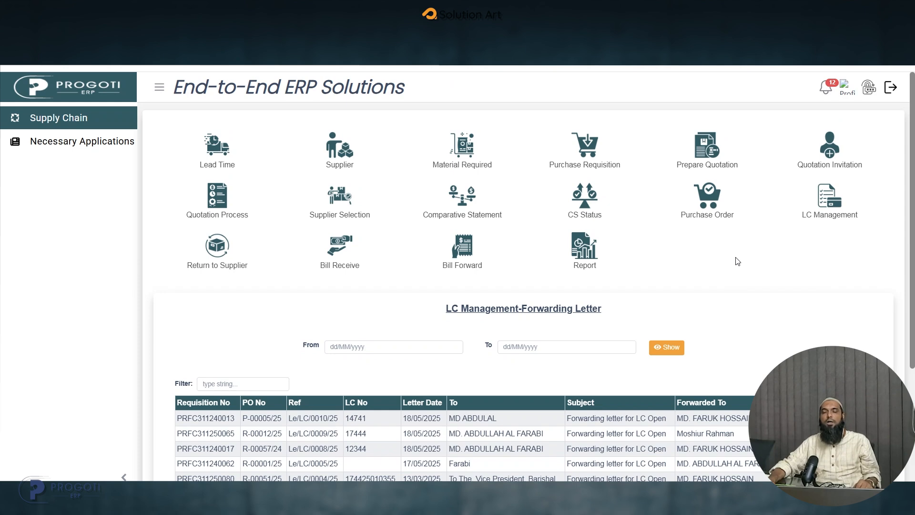
- Add a new L/C forwarding letter and select the second purchase order on offer for it
scroll(738, 261, "down", 4)
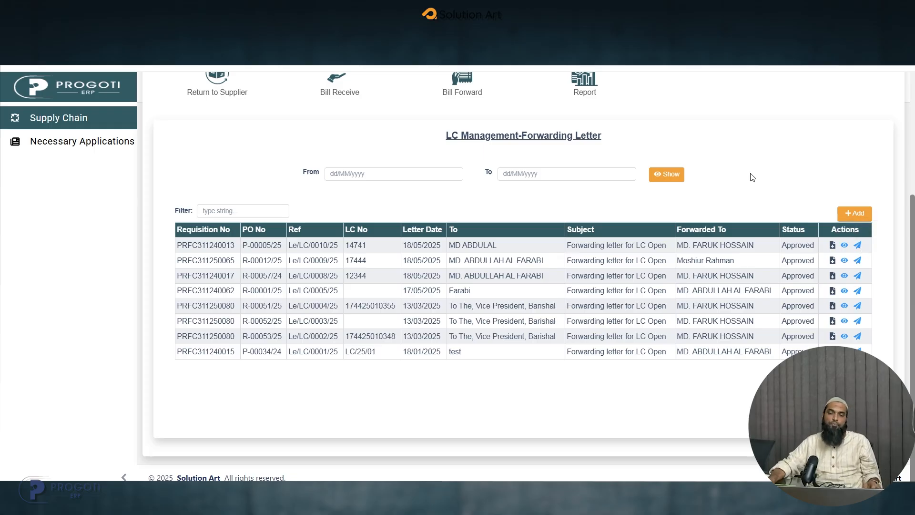
left_click(854, 215)
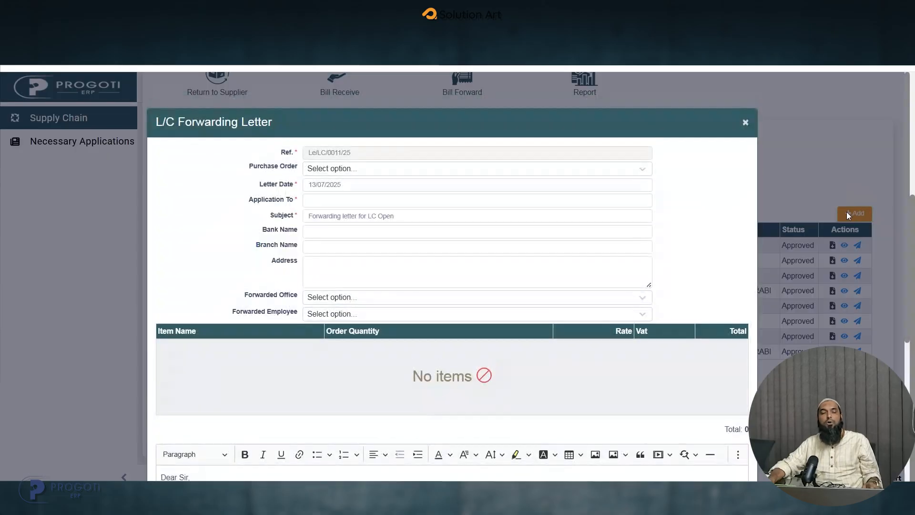
left_click(353, 151)
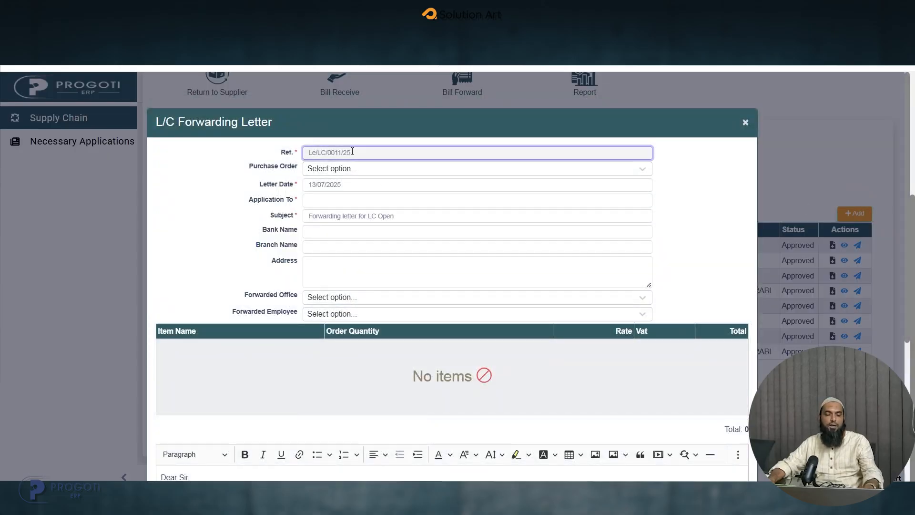
left_click(364, 173)
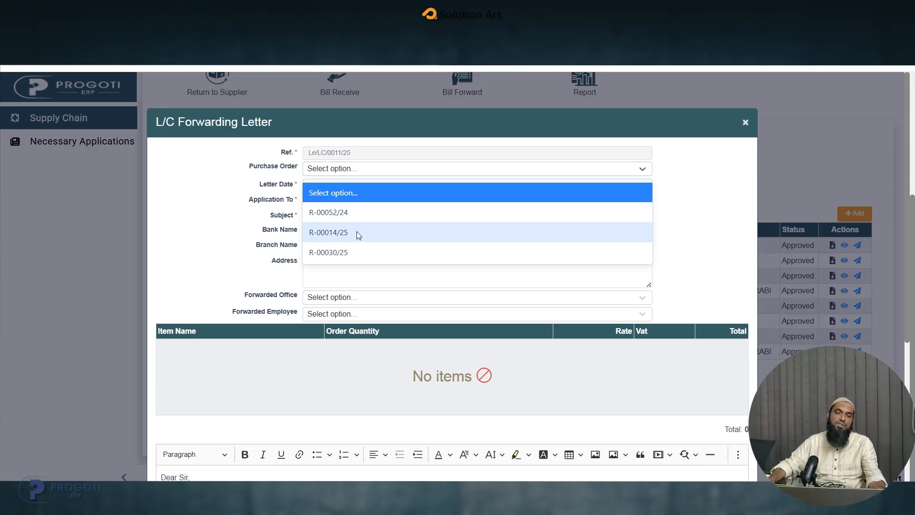
left_click(338, 214)
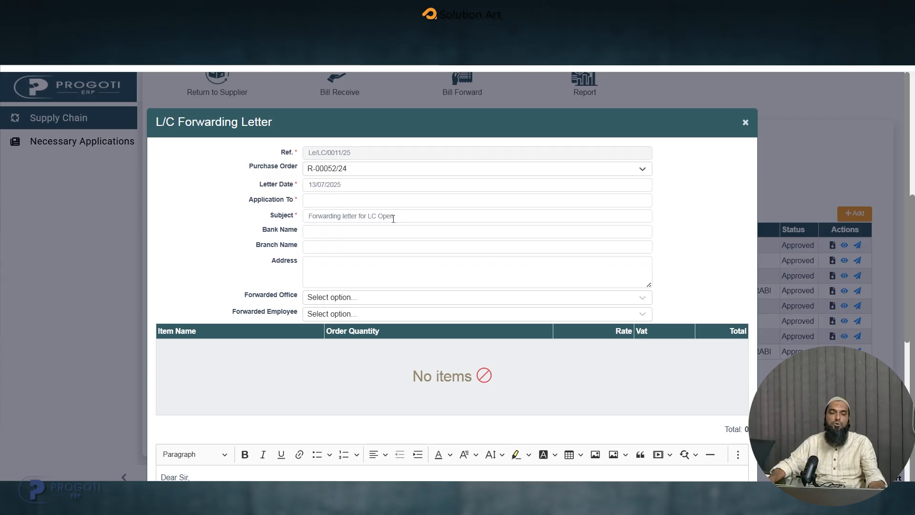
left_click(347, 173)
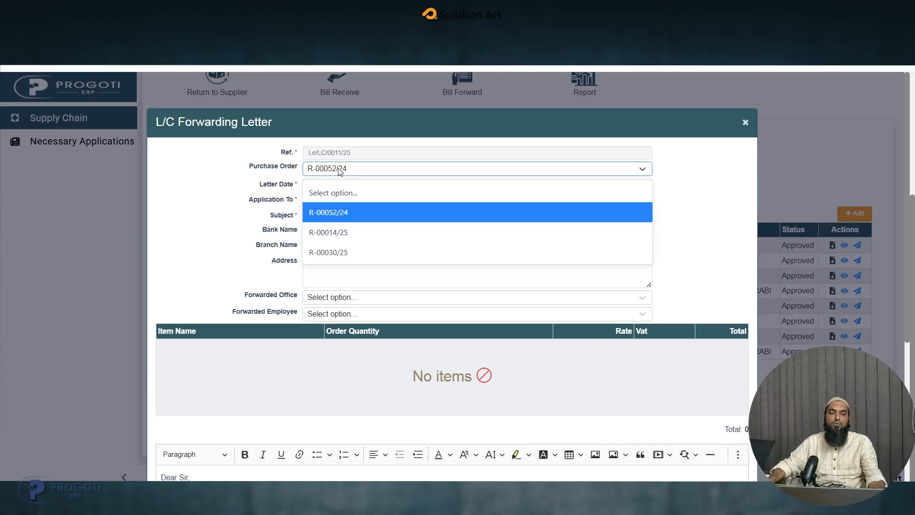
left_click(337, 231)
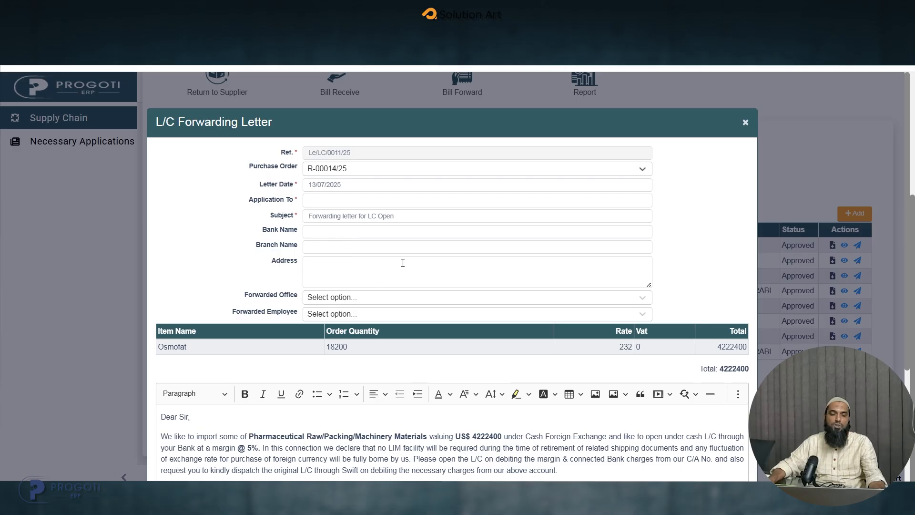
- Review the opening of the letter body and enter "Manage" as the Application To recipient
scroll(402, 263, "down", 2)
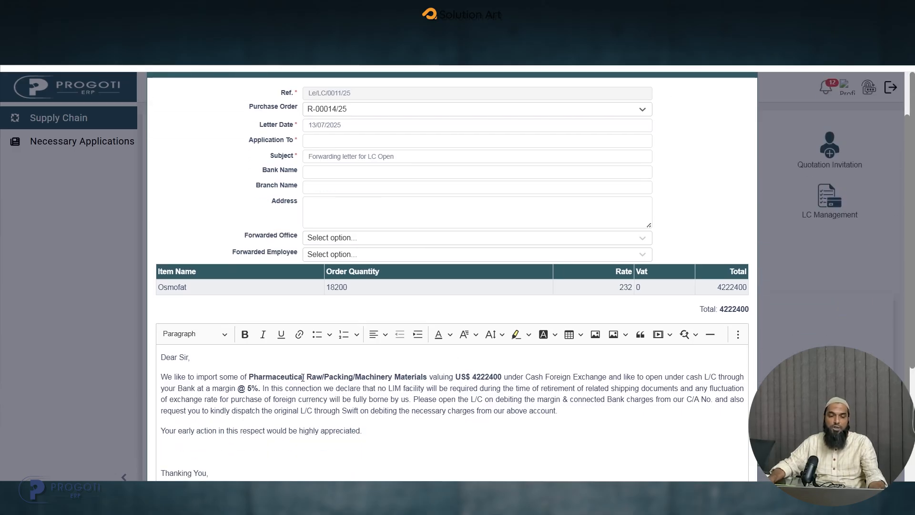
left_click_drag(279, 376, 650, 377)
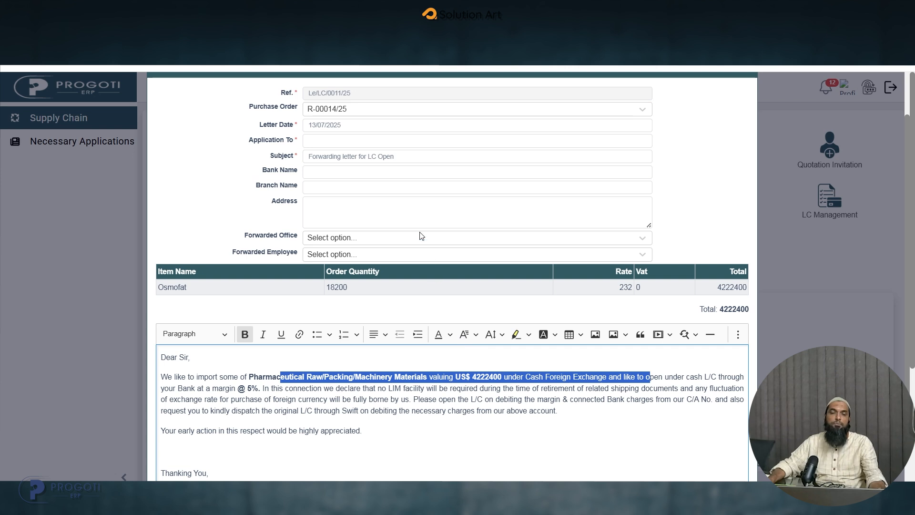
left_click(330, 138)
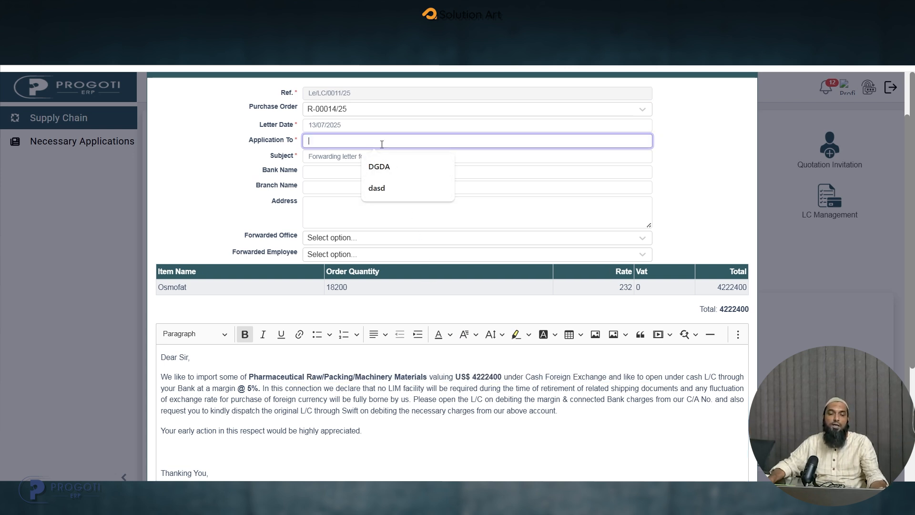
type("Manage")
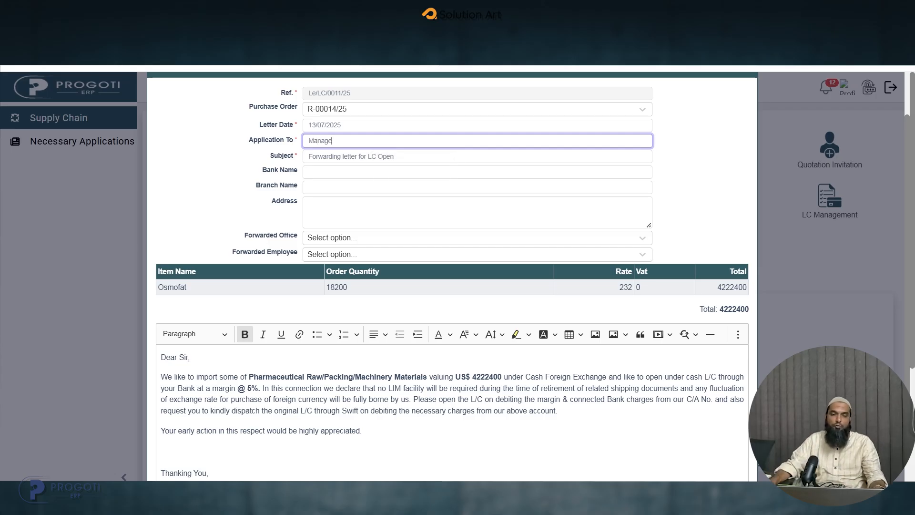
- Insert "czx" before "Open" in the letter's subject
left_click(381, 157)
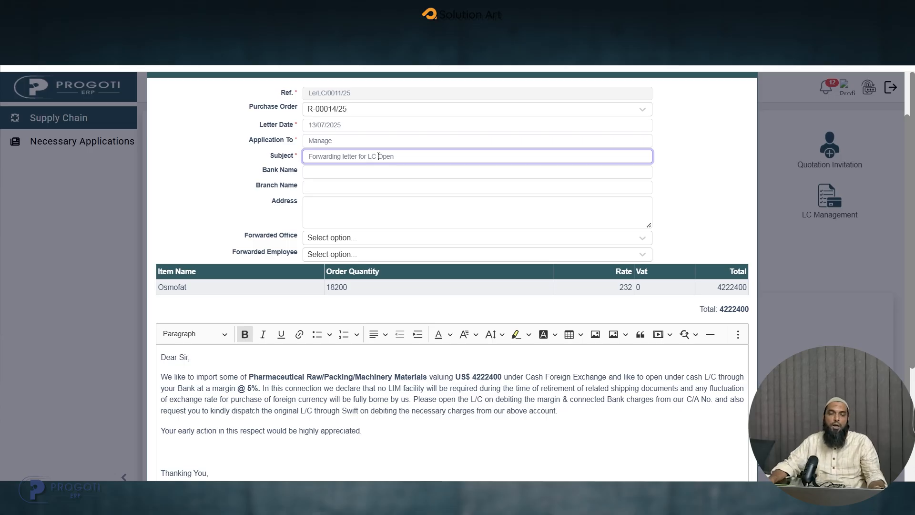
left_click(378, 156)
type("czx")
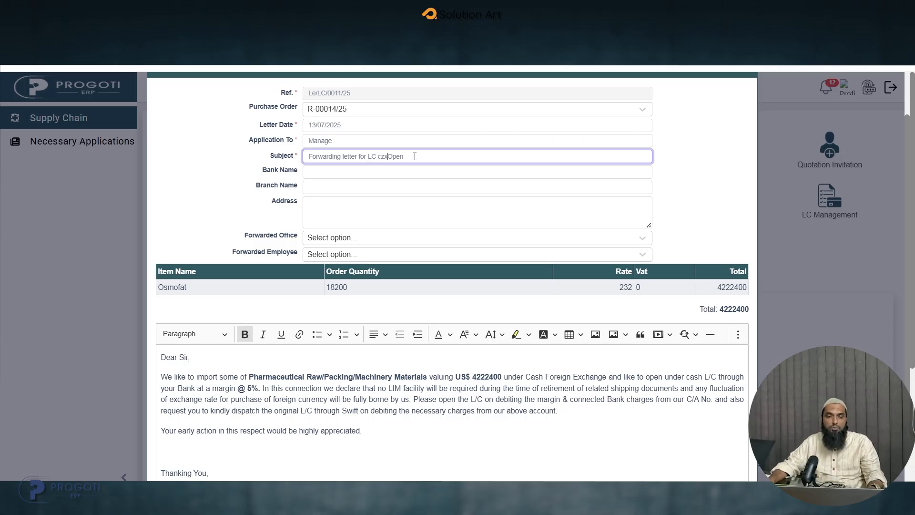
left_click_drag(404, 157, 304, 160)
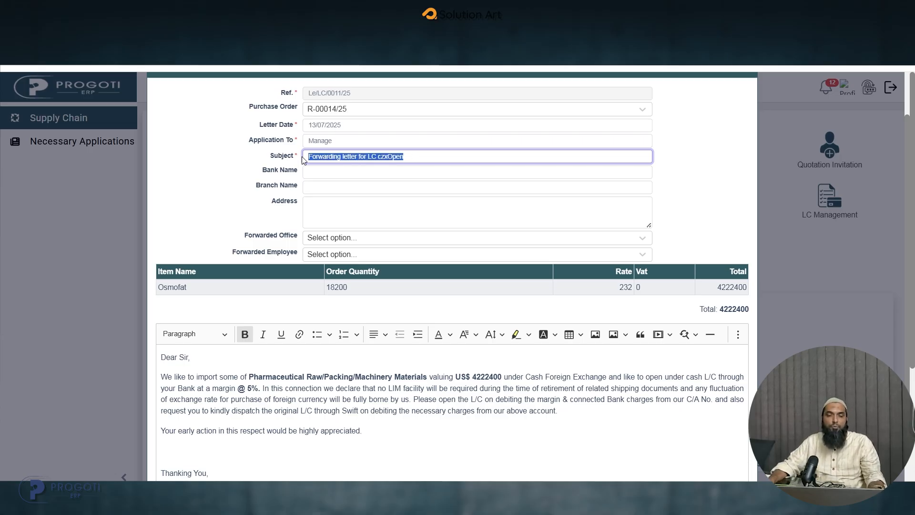
- Set the bank name to "asia" and the branch name to "sdc"
left_click(374, 172)
left_click(380, 192)
left_click(350, 189)
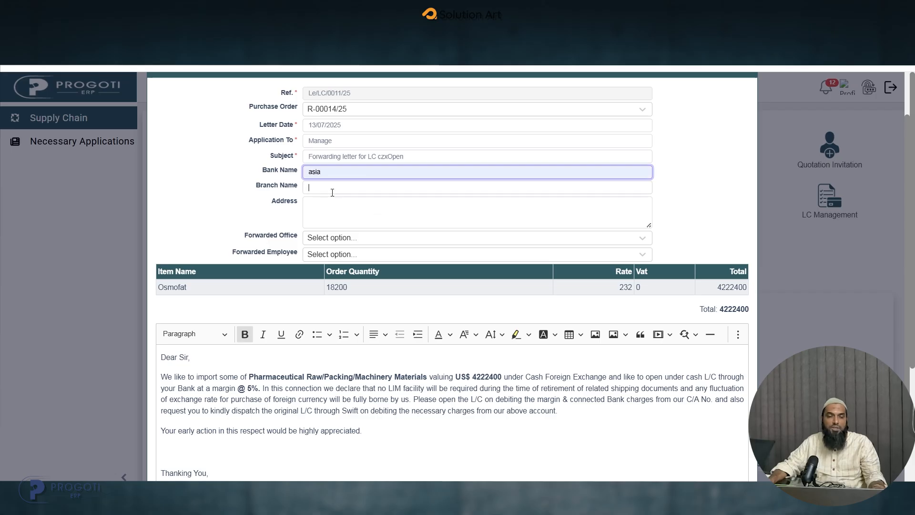
type("sdc")
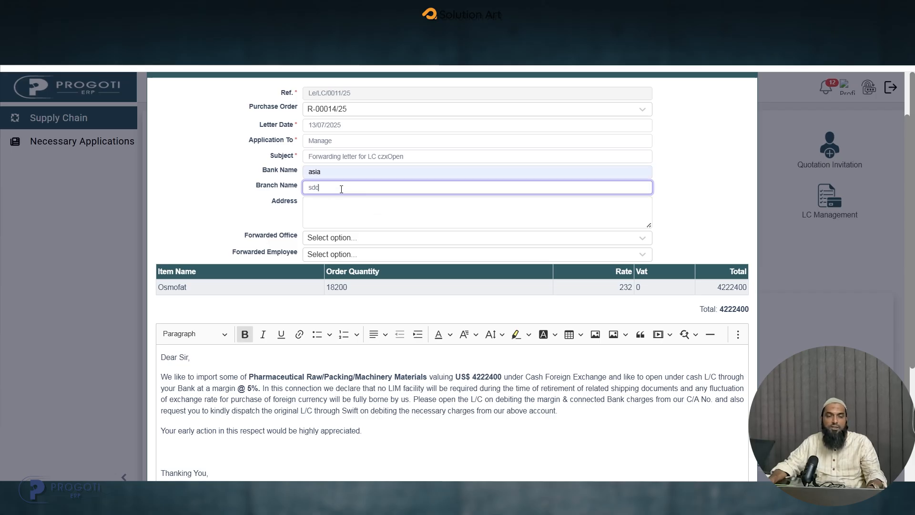
- Set the letter's forwarded office to Corporate and select the forwarded employee by searching for the employee's name
left_click(335, 210)
left_click(357, 238)
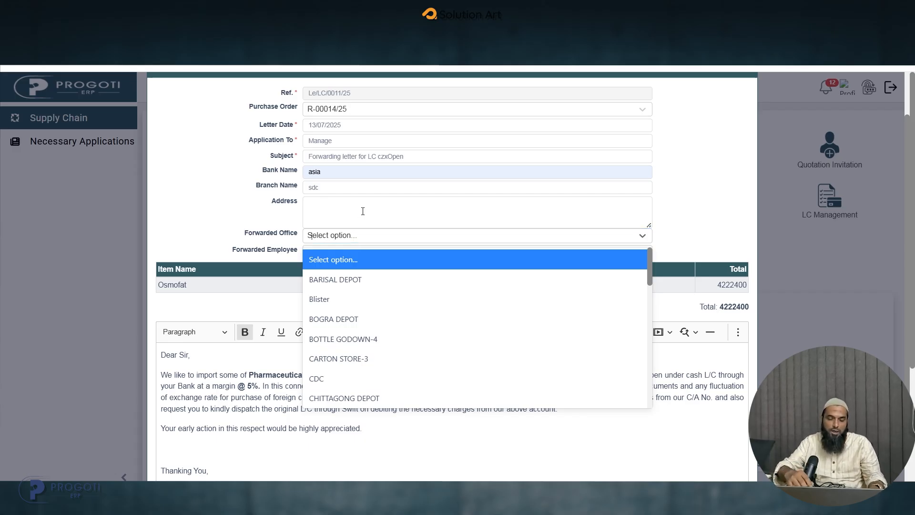
type("cor")
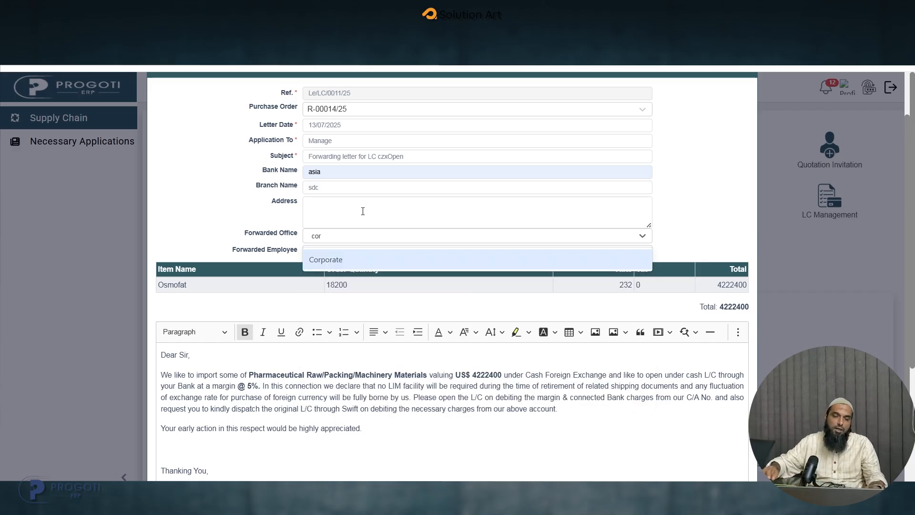
left_click(387, 264)
left_click(362, 252)
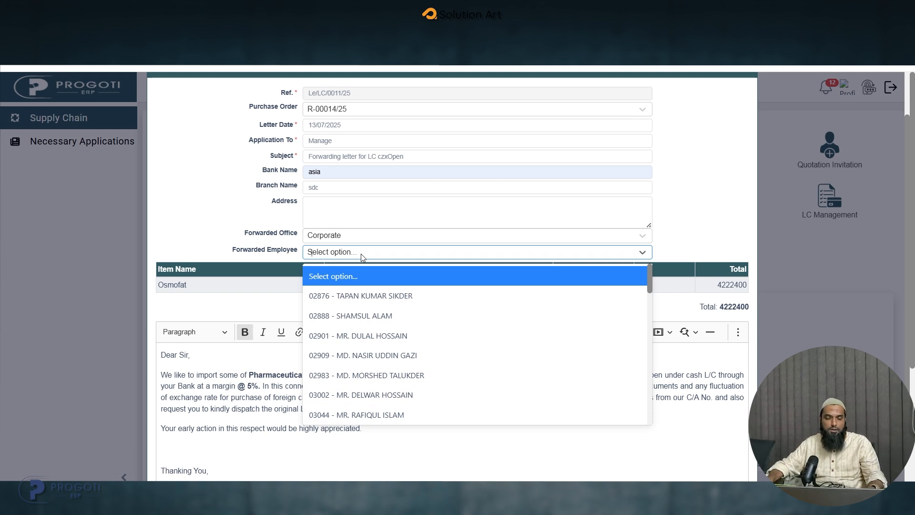
type("fara")
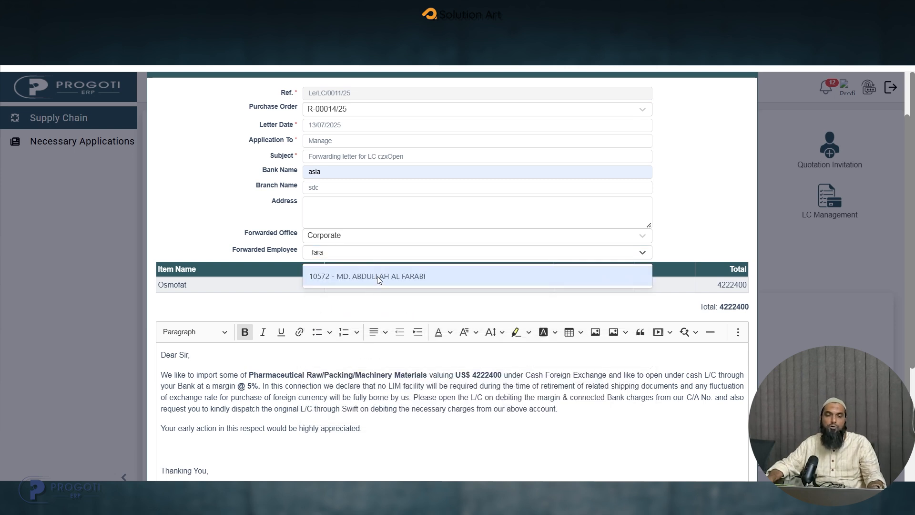
left_click(379, 278)
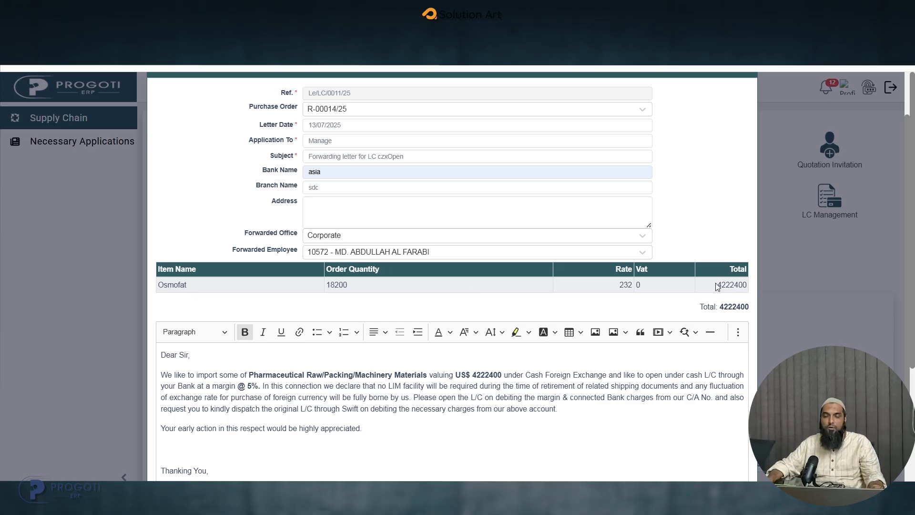
- Review the completed forwarding letter, save it, and open LC Management's Forwarding Letter Approval list
scroll(645, 372, "up", 1)
scroll(644, 373, "down", 2)
scroll(645, 373, "down", 3)
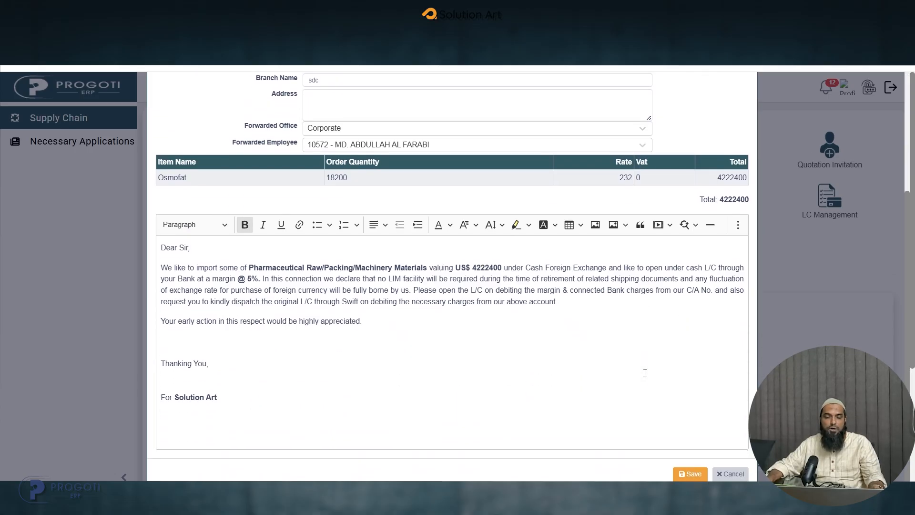
left_click(690, 473)
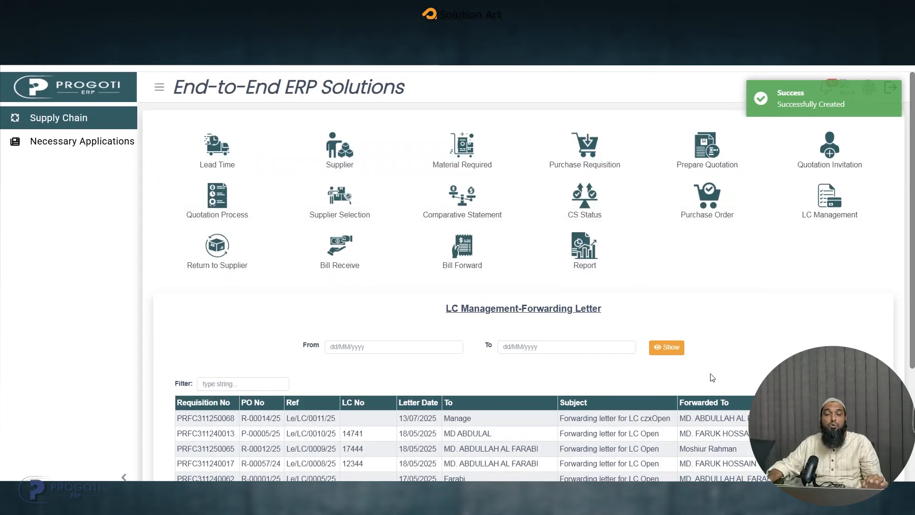
left_click(825, 210)
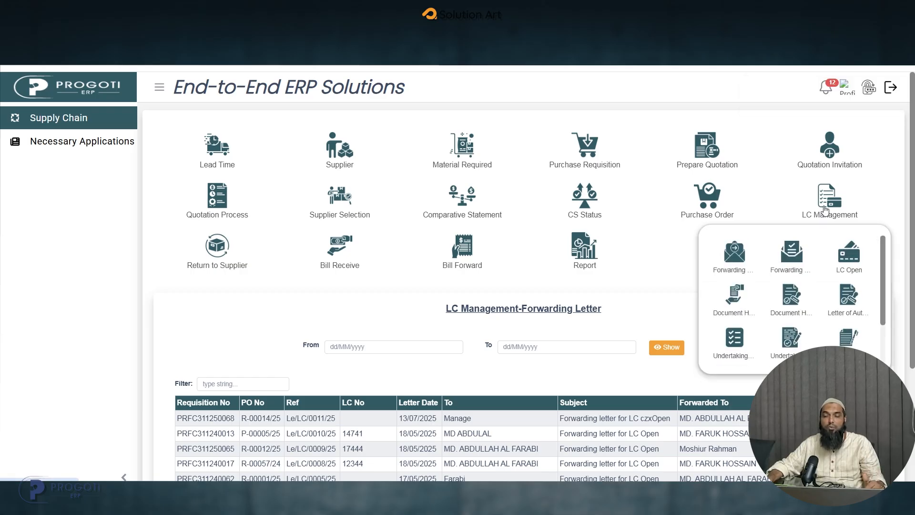
left_click(793, 260)
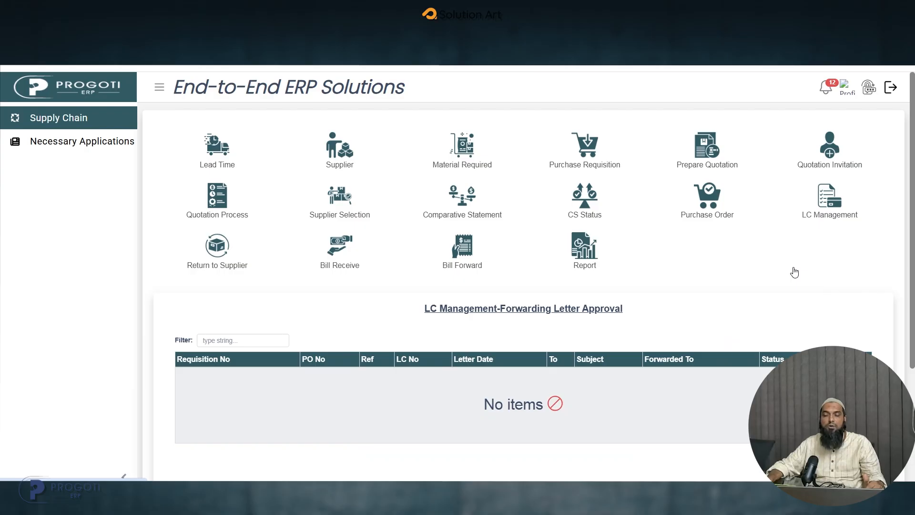
- Load the Progoti ERP login page in a new Incognito window using the copied address, and close the Chrome profile chooser
left_click(904, 41)
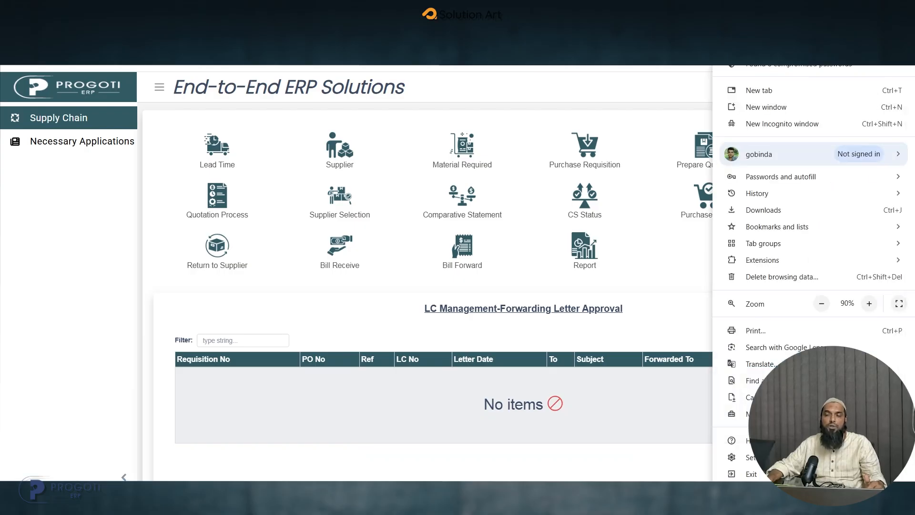
left_click(781, 124)
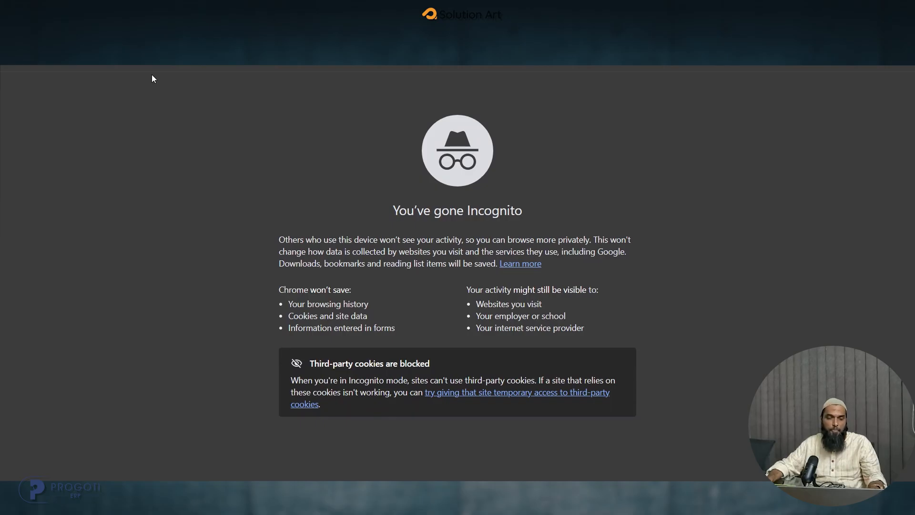
mouse_move(454, 501)
left_click(401, 463)
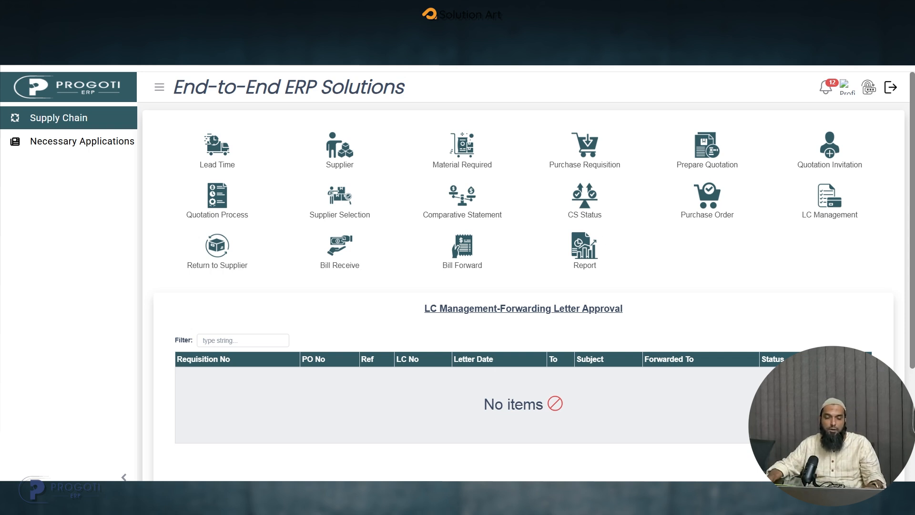
left_click(531, 460)
type("http://163.227.115.70:8085/")
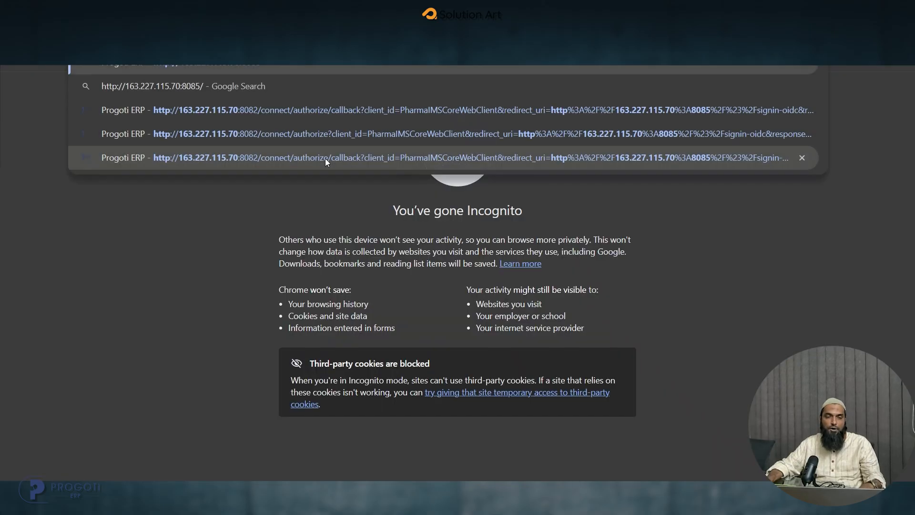
left_click(325, 159)
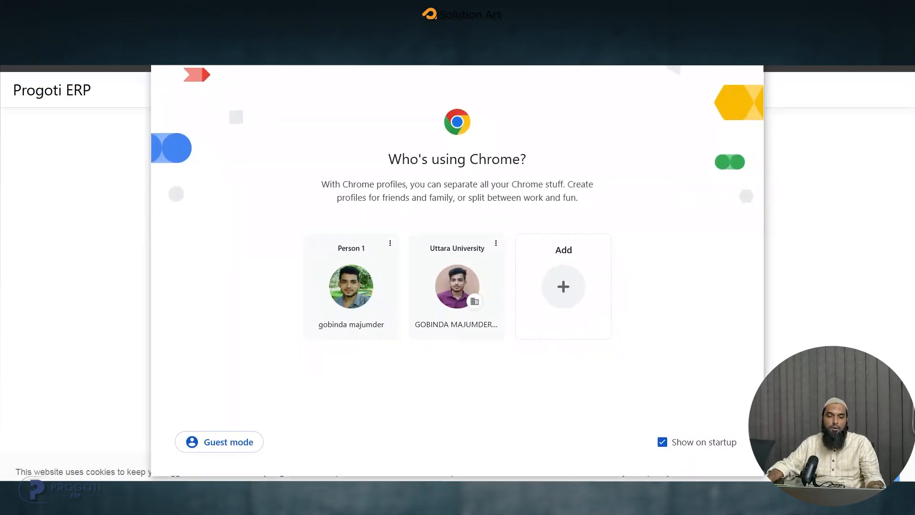
left_click(750, 33)
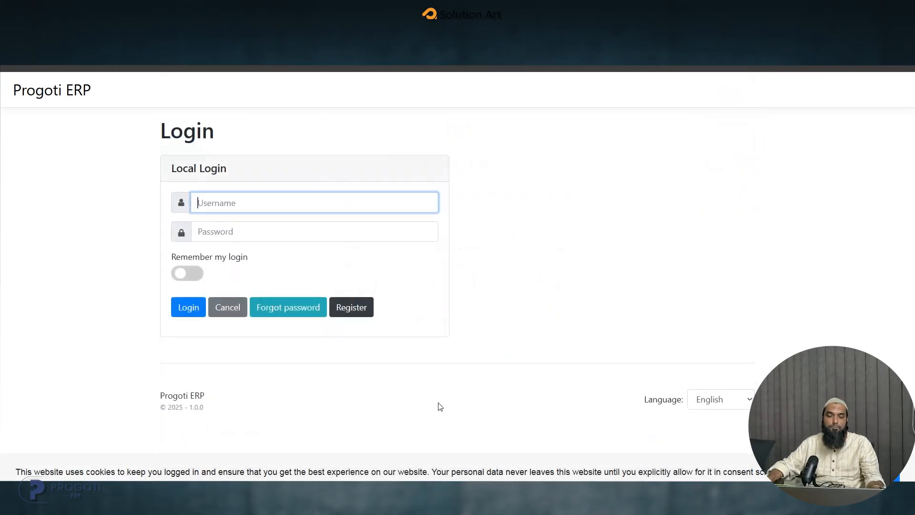
- Switch back to the logged-in ERP window, open the Forwarding Letter list and check whom the newest letter is forwarded to
left_click(390, 458)
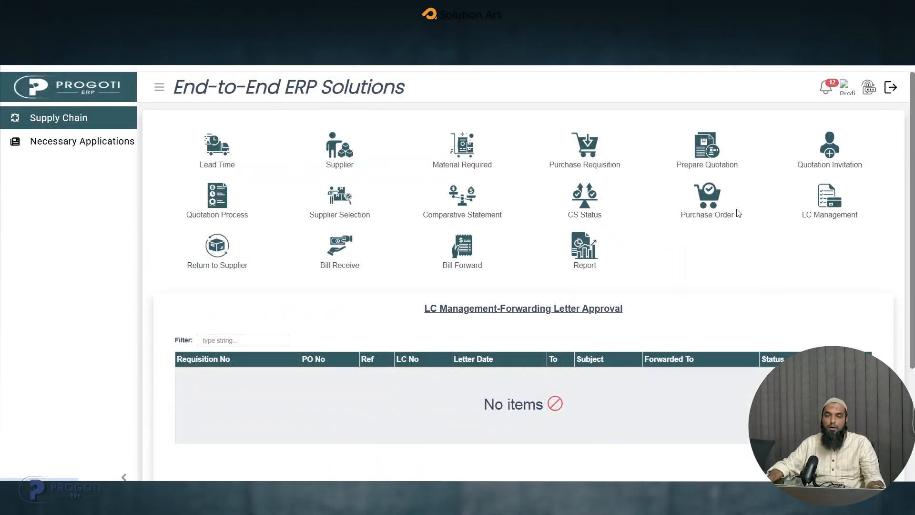
mouse_move(816, 223)
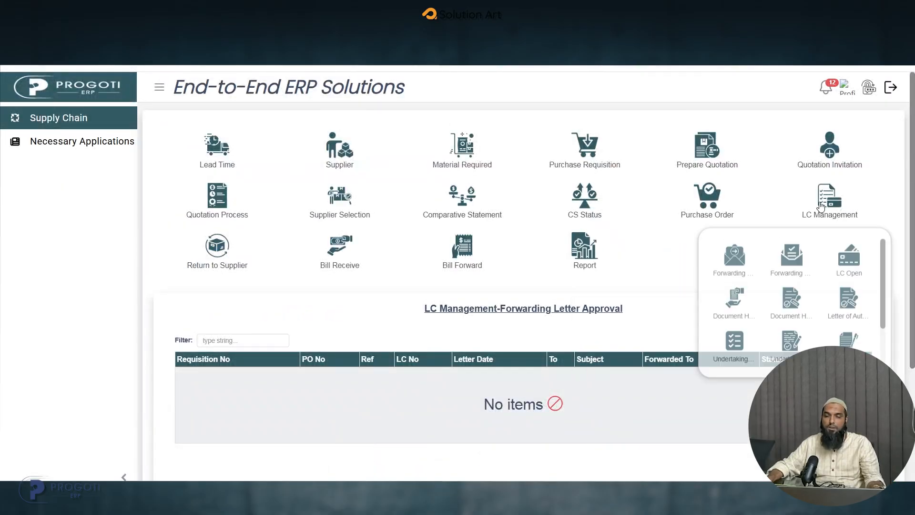
left_click(731, 260)
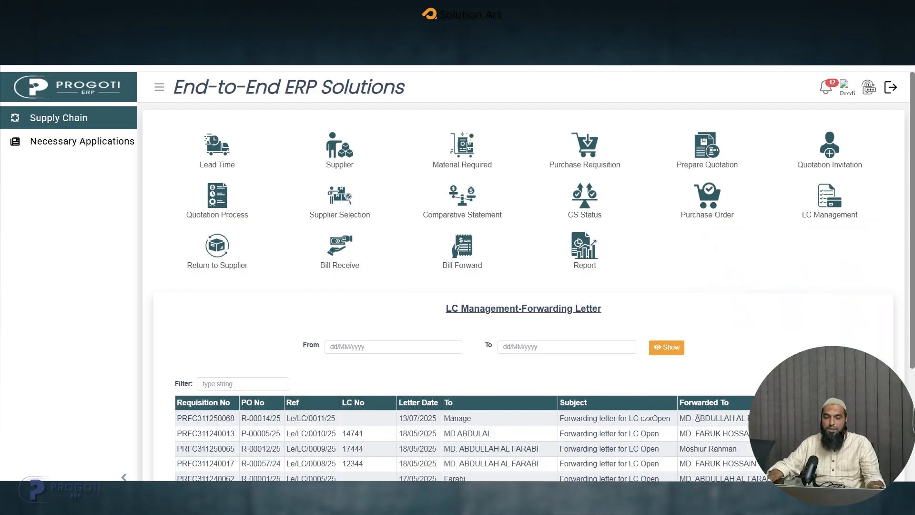
left_click_drag(680, 420, 750, 419)
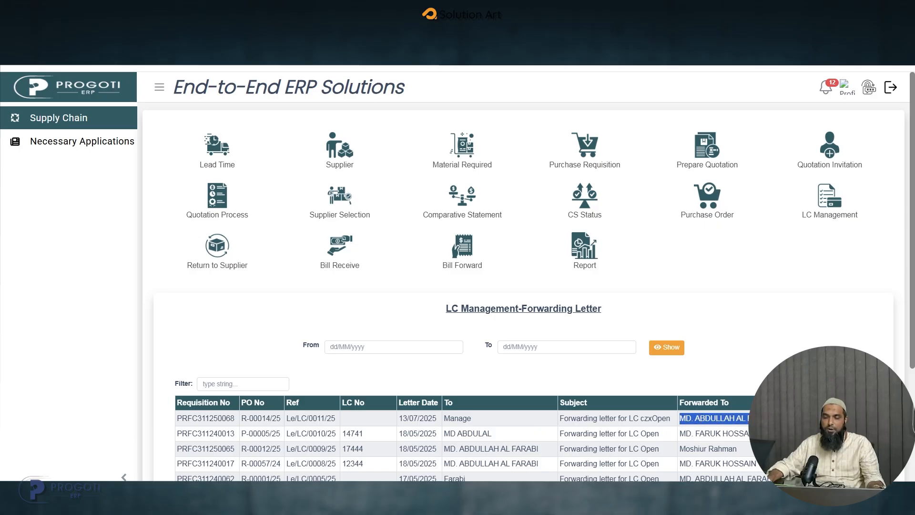
- Look up the forwarded employee's ID under the Corporate office in a new forwarding letter, and close the form without saving
left_click(857, 383)
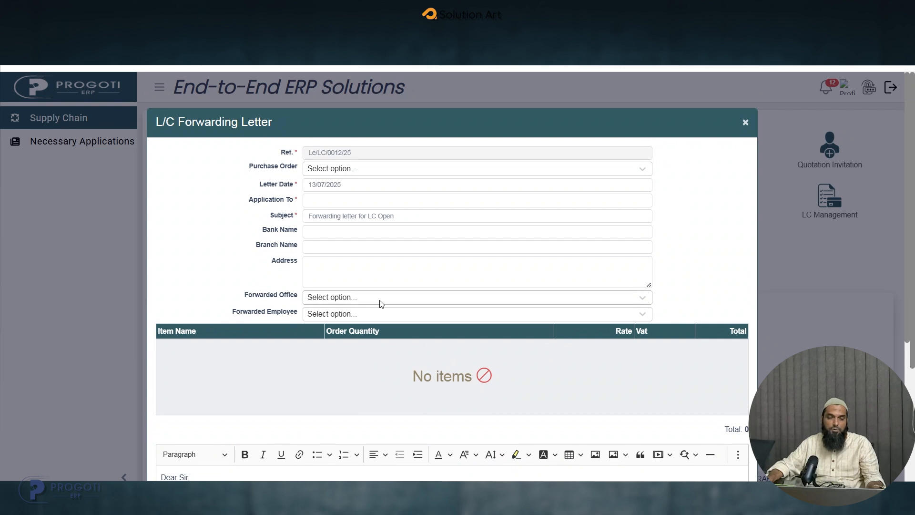
left_click(382, 303)
type("co")
left_click(368, 314)
left_click(345, 315)
type("far")
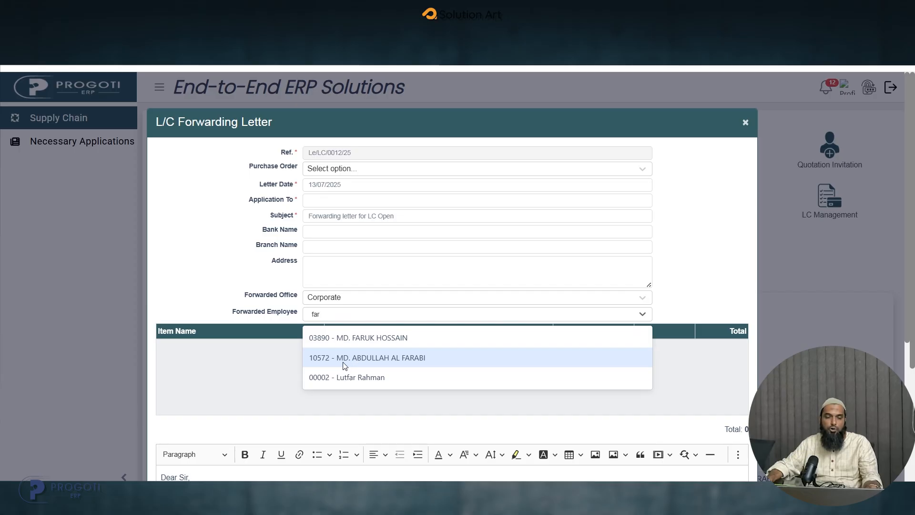
left_click(746, 122)
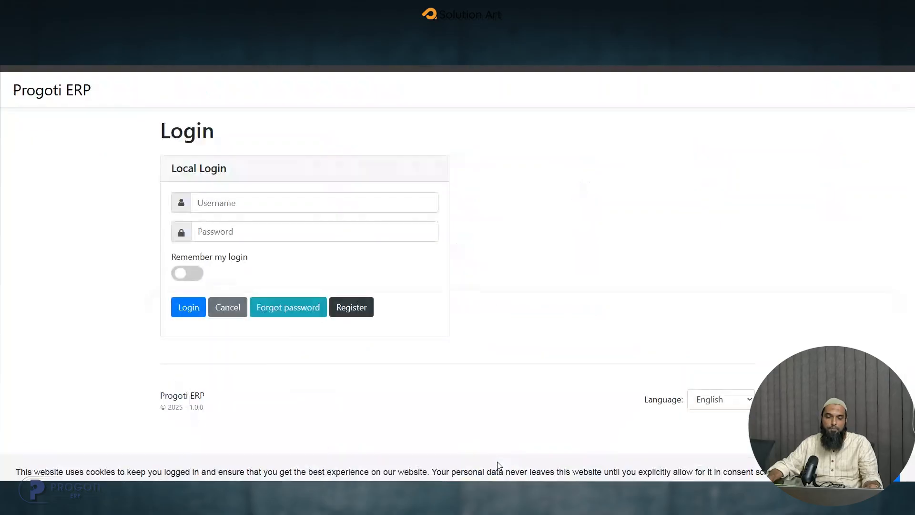
- Log in to Progoti ERP in the Incognito window with the forwarded employee's ID and the account password
type("10572")
left_click_drag(243, 207, 151, 196)
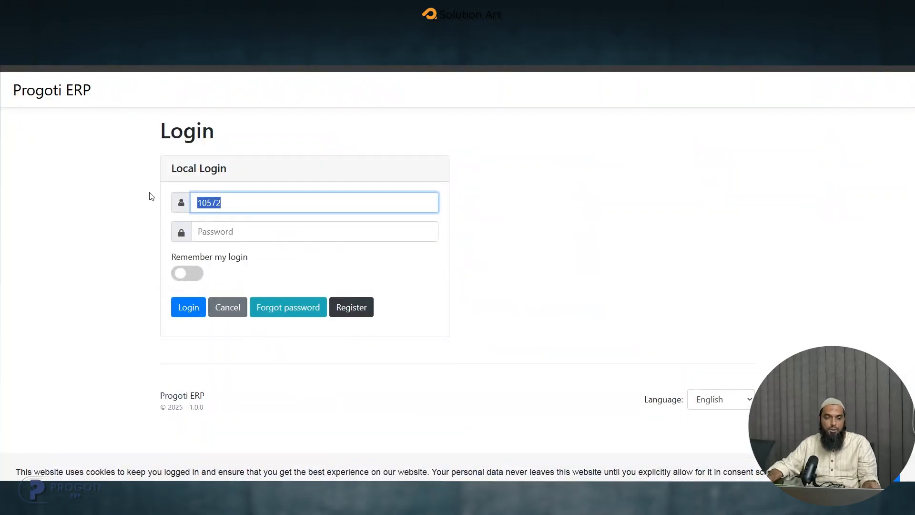
left_click(220, 227)
type("12345")
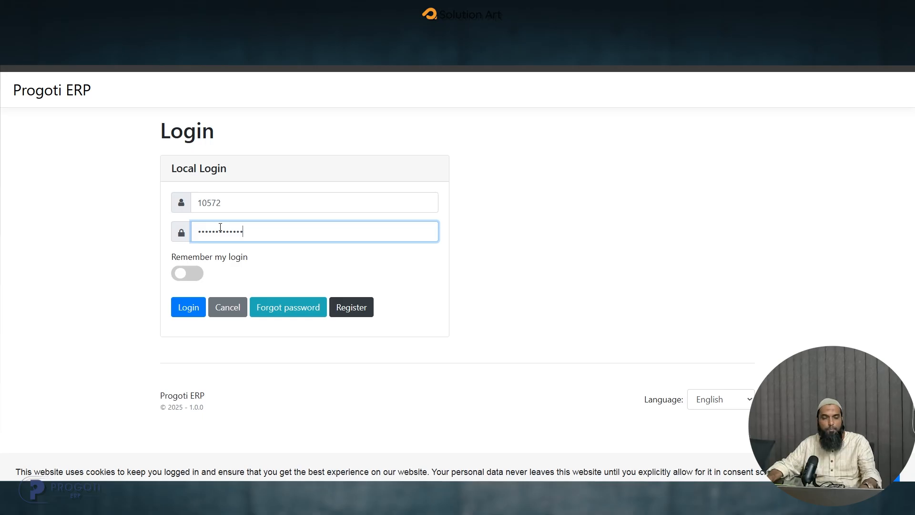
left_click(198, 308)
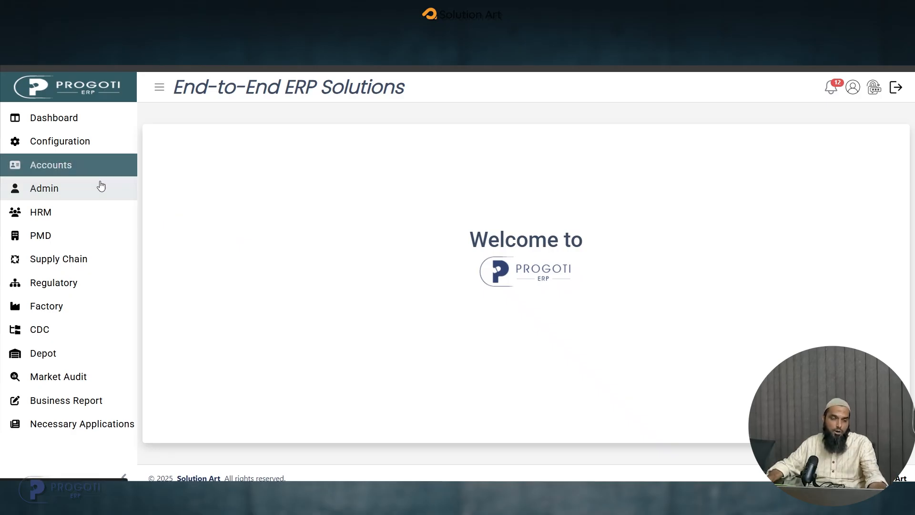
- Open LC Management's Forwarding Letter Approval list in the Supply Chain module and review the pending letter's row
left_click(92, 258)
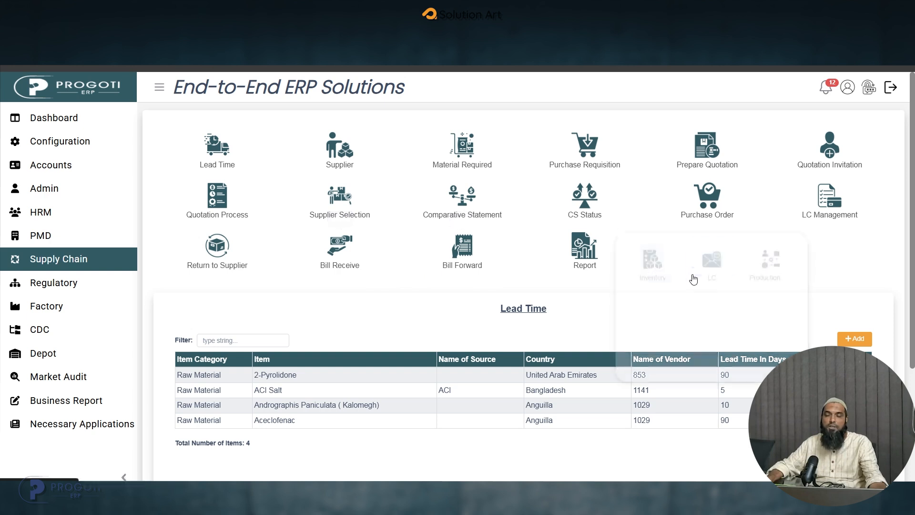
mouse_move(826, 206)
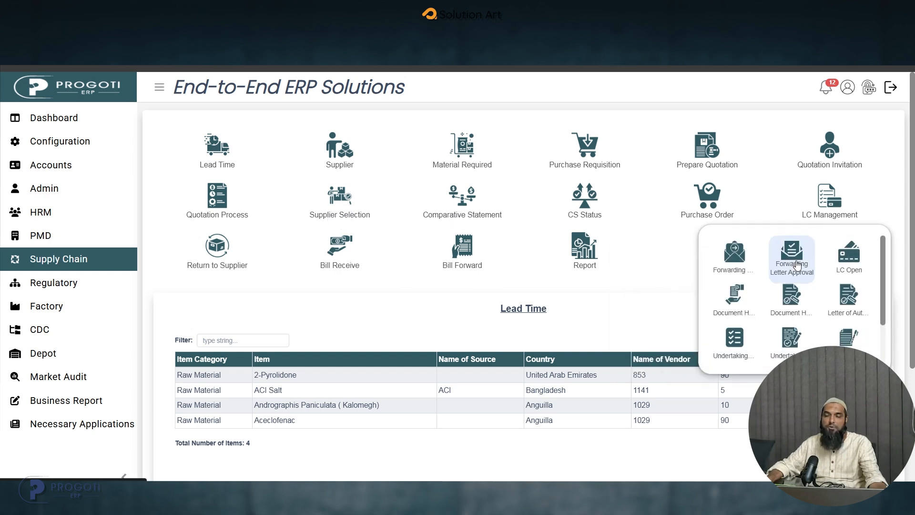
left_click(797, 270)
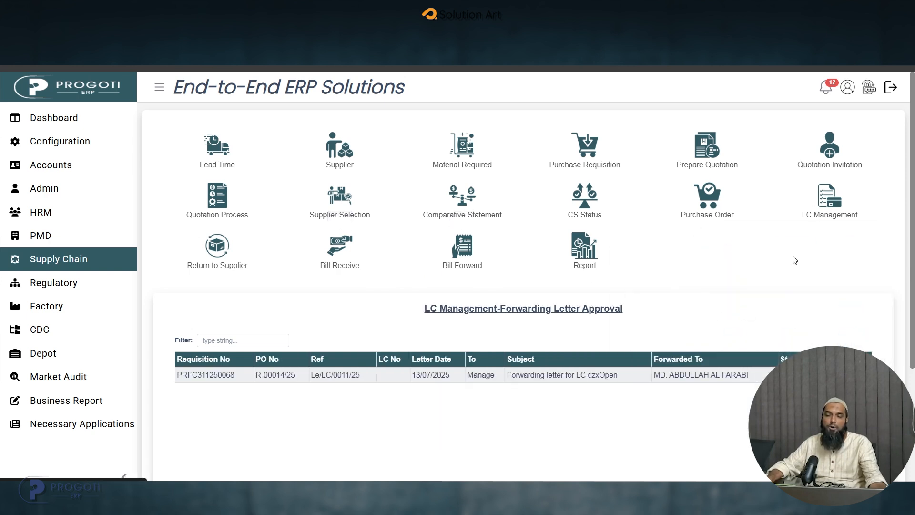
left_click_drag(241, 379, 722, 376)
left_click(695, 376)
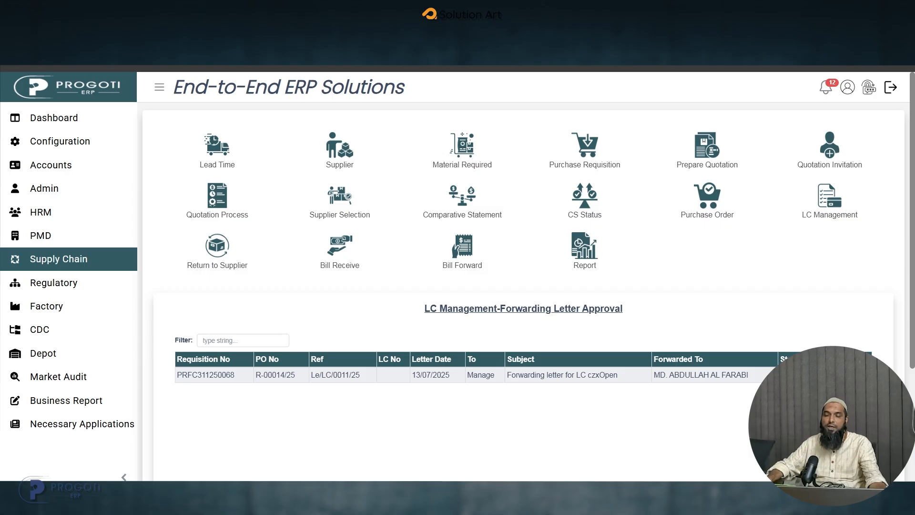
- Open the pending letter for purchase order R-00014/25, review its details and body text, and approve it
left_click(850, 375)
scroll(470, 318, "down", 1)
scroll(469, 319, "up", 1)
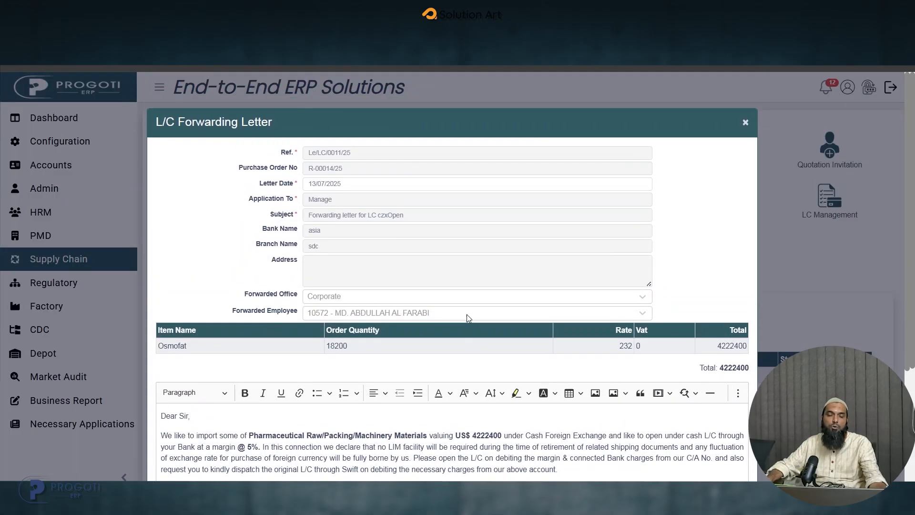
scroll(467, 313, "down", 3)
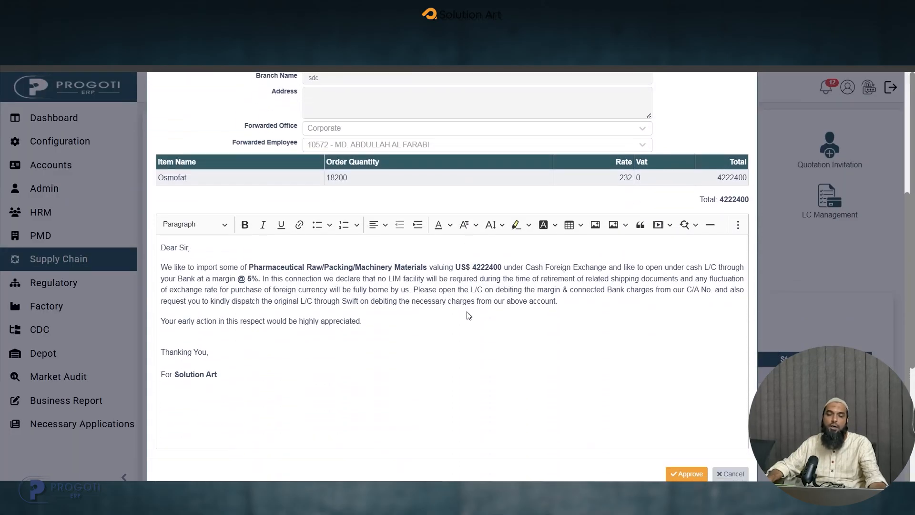
left_click(691, 474)
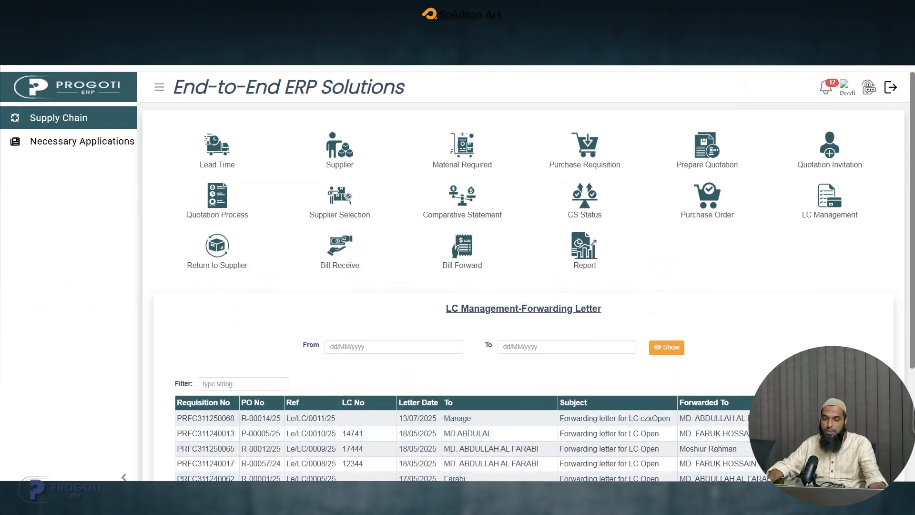
- Check LC Management's Forwarding Letter Approval list for pending letters, and return to the Forwarding Letter list
left_click(828, 201)
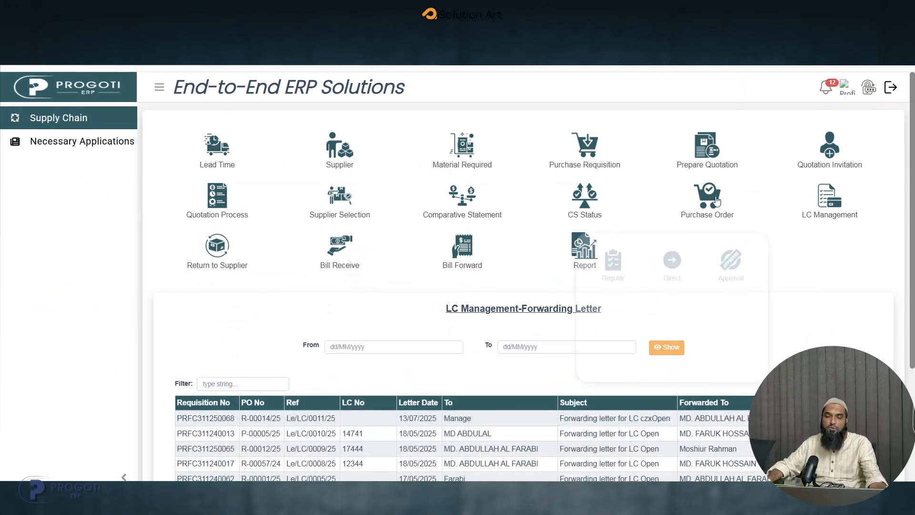
left_click(731, 263)
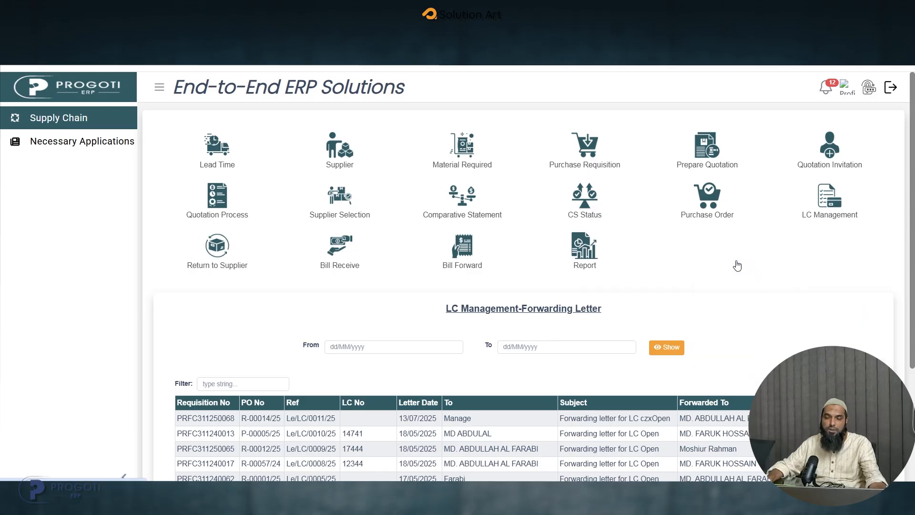
left_click(823, 202)
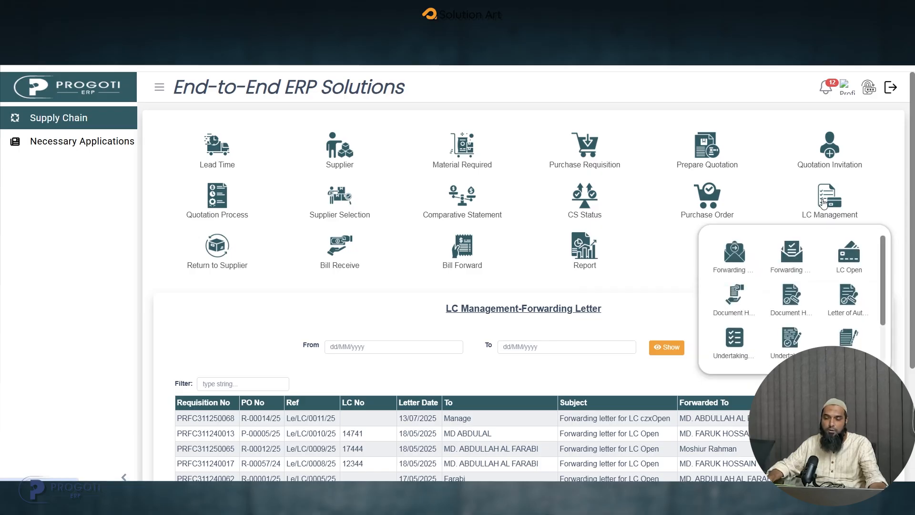
left_click(807, 256)
left_click(823, 202)
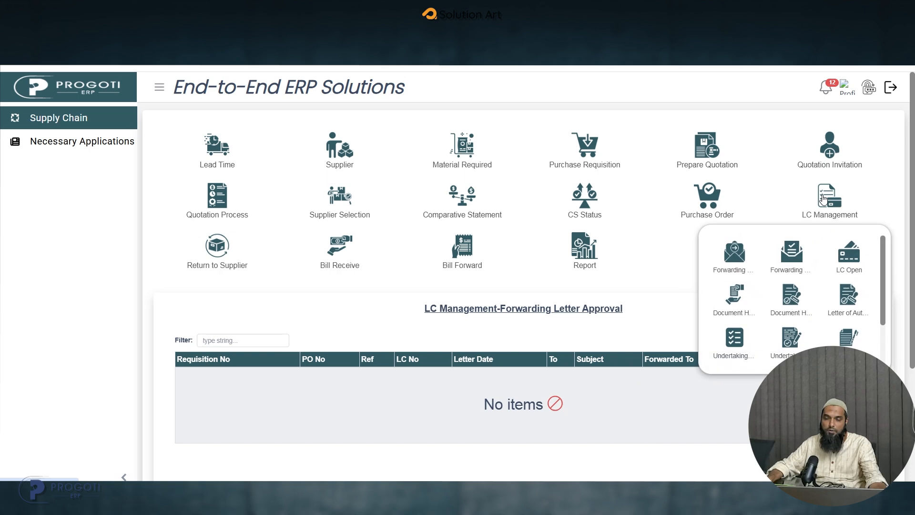
left_click(737, 276)
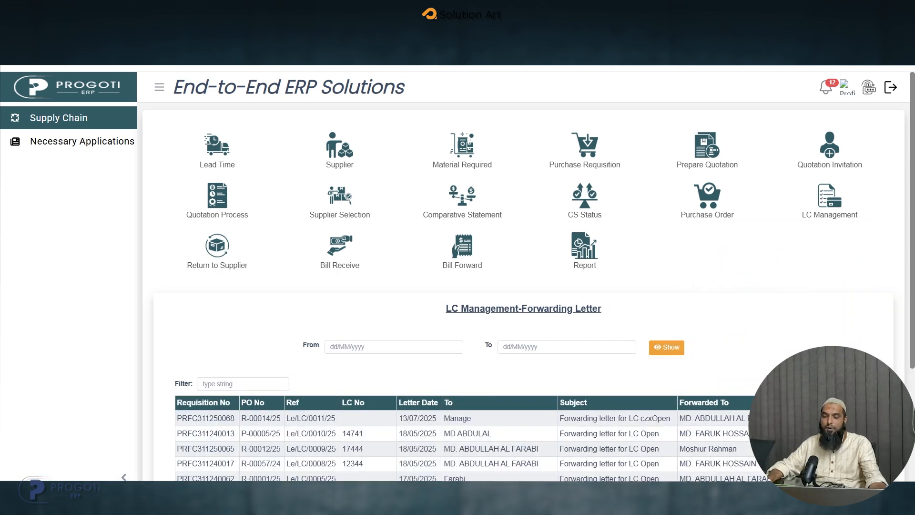
- Open the mail form for the R-00014/25 forwarding letter, go through its recipient fields, and set Printed On to Crop Care
left_click(853, 418)
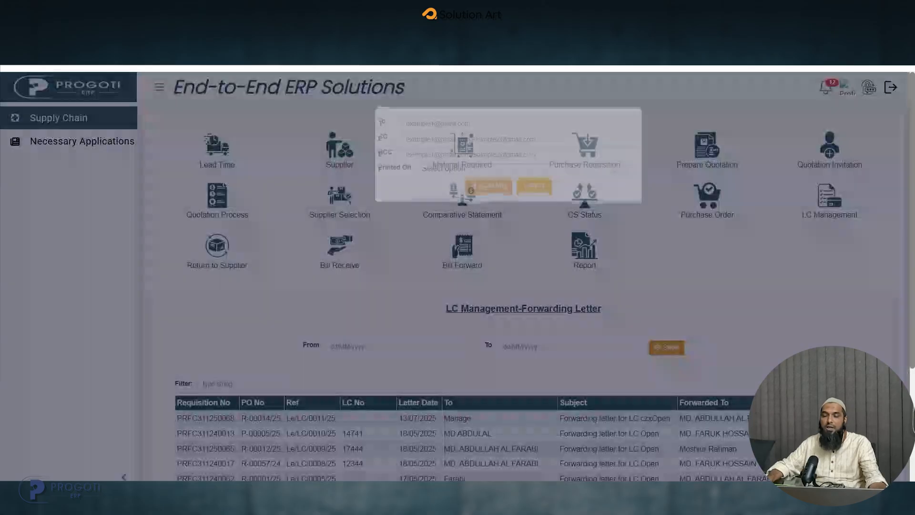
left_click(466, 140)
left_click(465, 158)
left_click(464, 172)
left_click(462, 188)
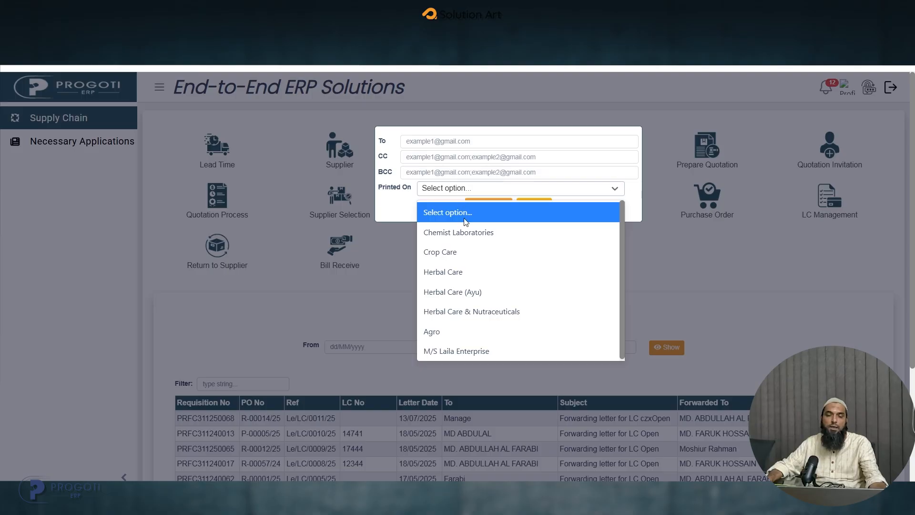
left_click(465, 251)
- Change Printed On to Chemist Laboratories, go back over the To and CC fields, and cancel the mail form without sending
left_click(443, 189)
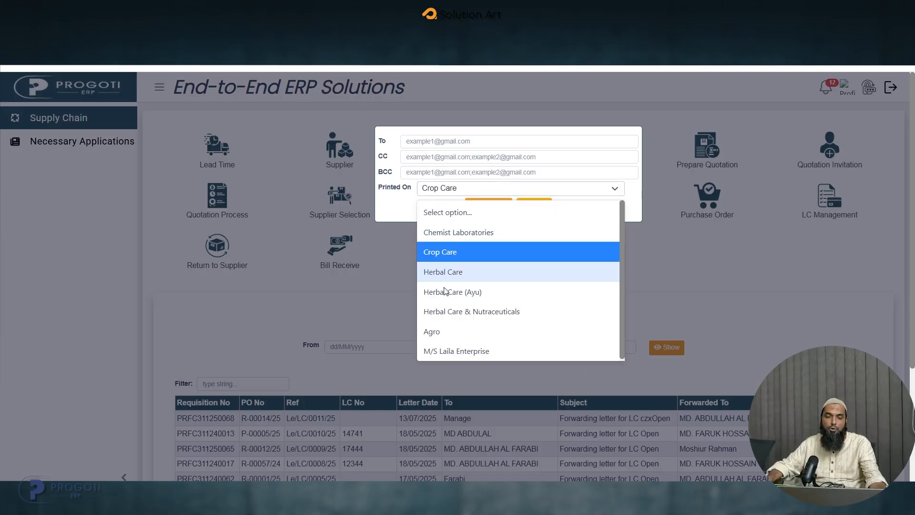
type("hm")
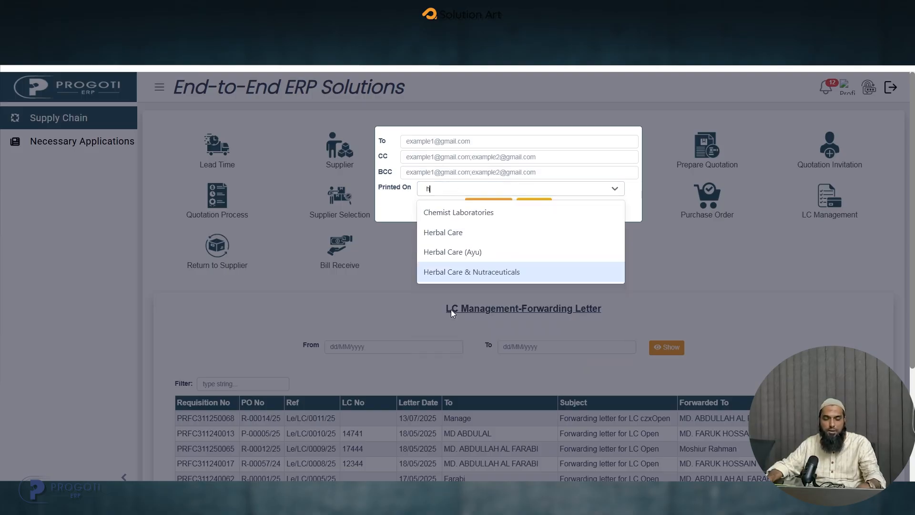
key("BackSpace")
key("BackSpace")
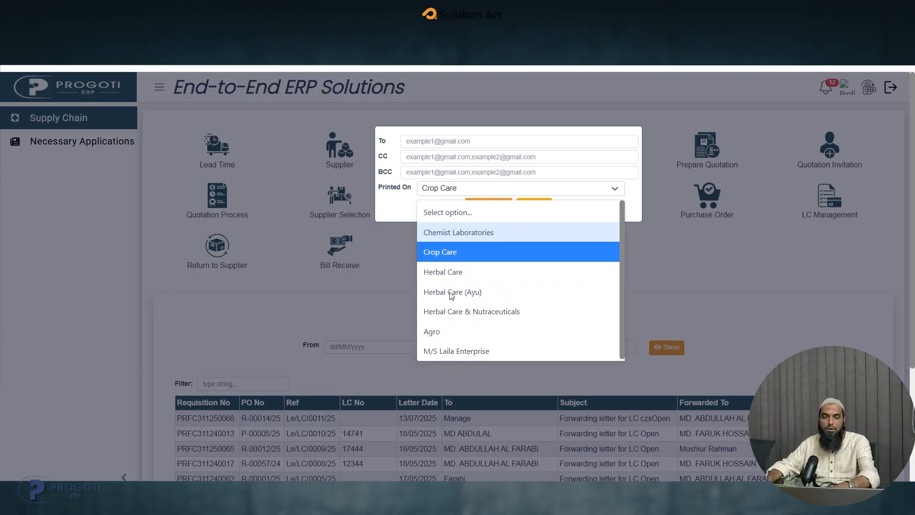
type("s")
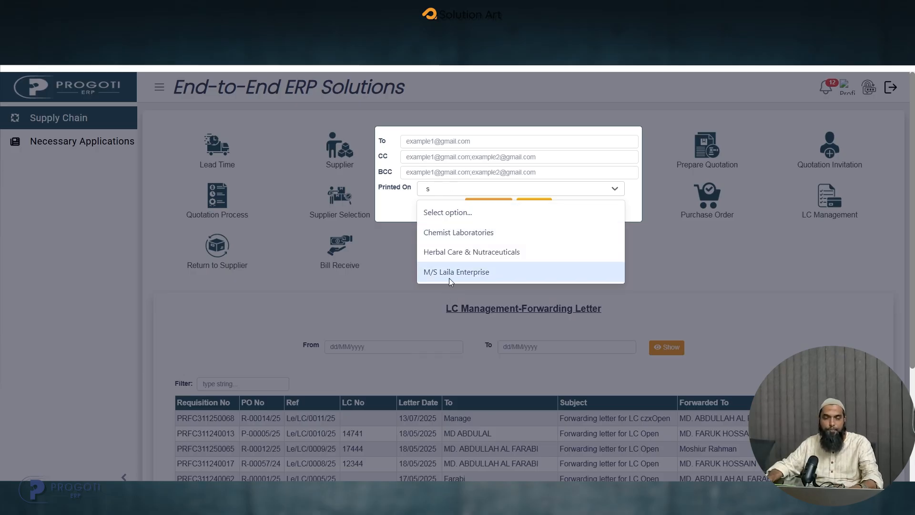
left_click(444, 237)
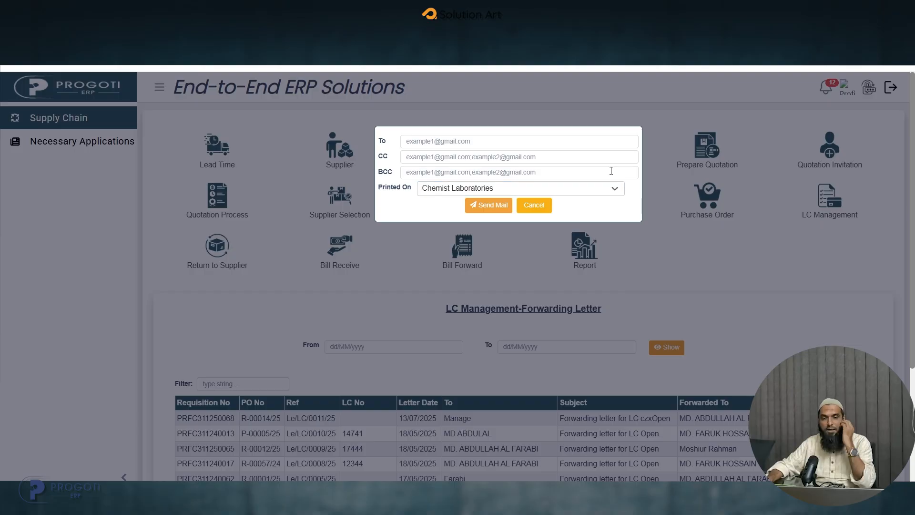
left_click(461, 139)
left_click(462, 159)
left_click(533, 205)
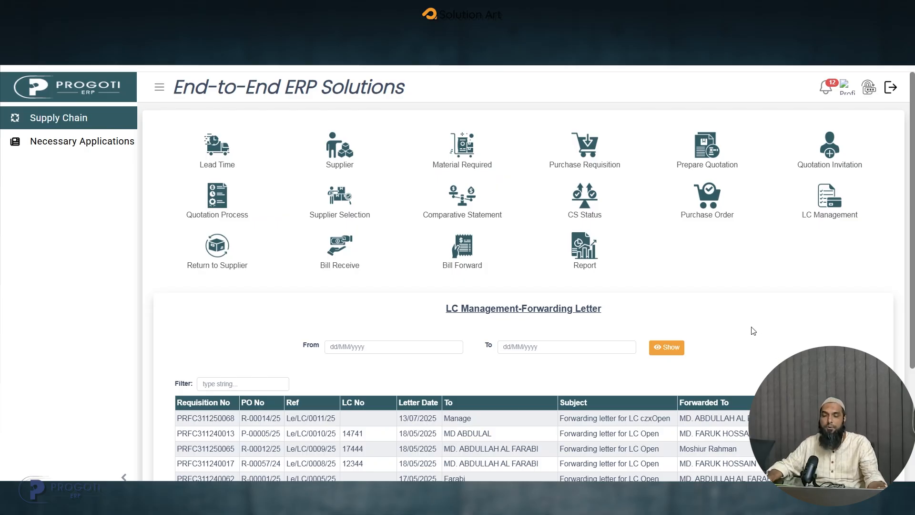
- Open LC Management's LC Open list and review the row for purchase order R-00014/25
left_click(819, 207)
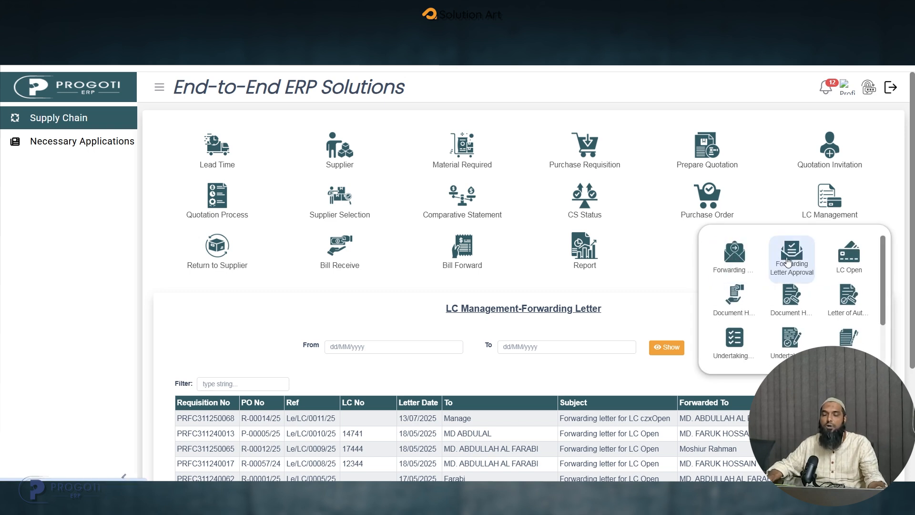
left_click(847, 260)
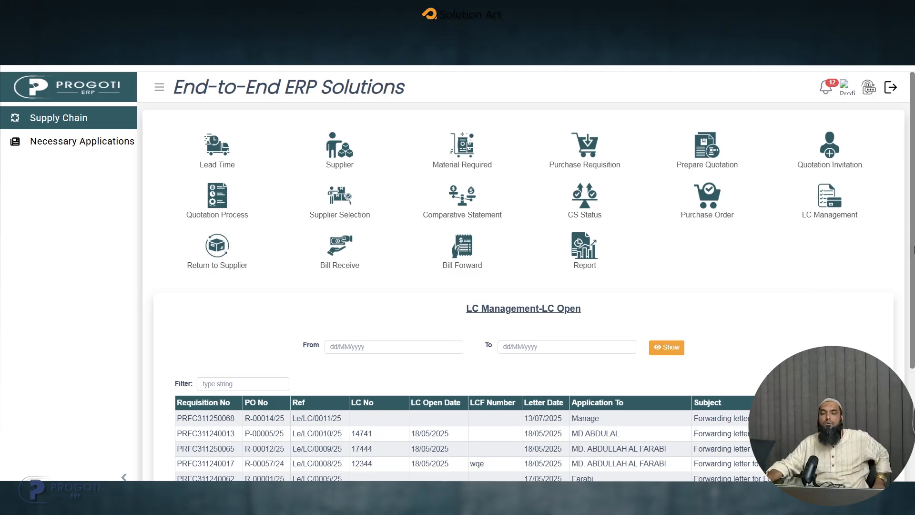
left_click(842, 216)
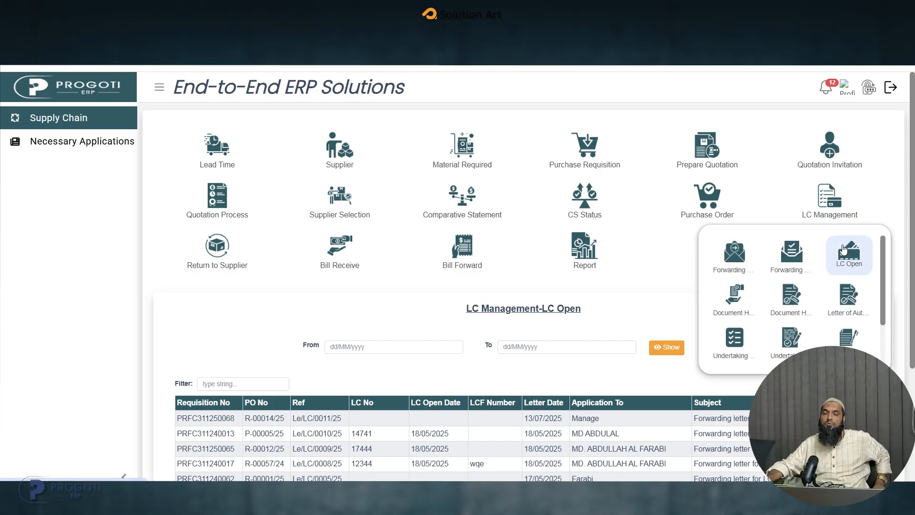
left_click(852, 257)
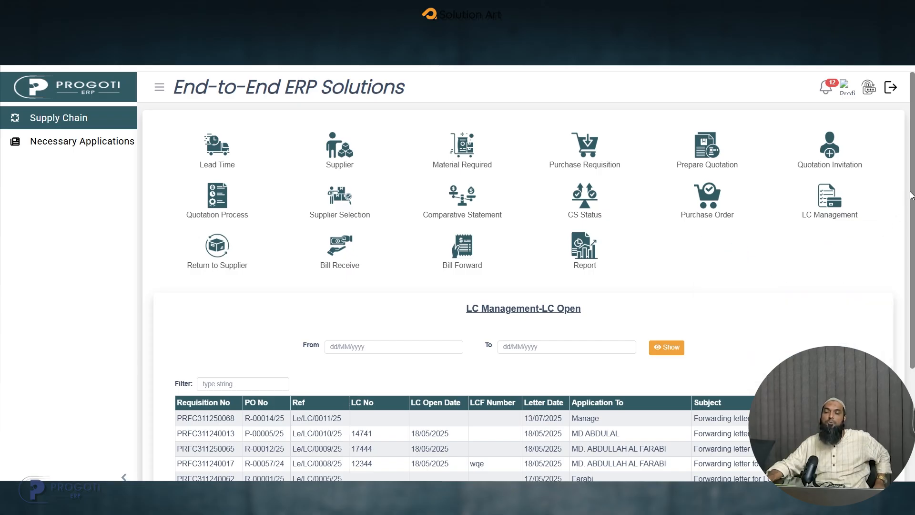
left_click_drag(912, 197, 905, 289)
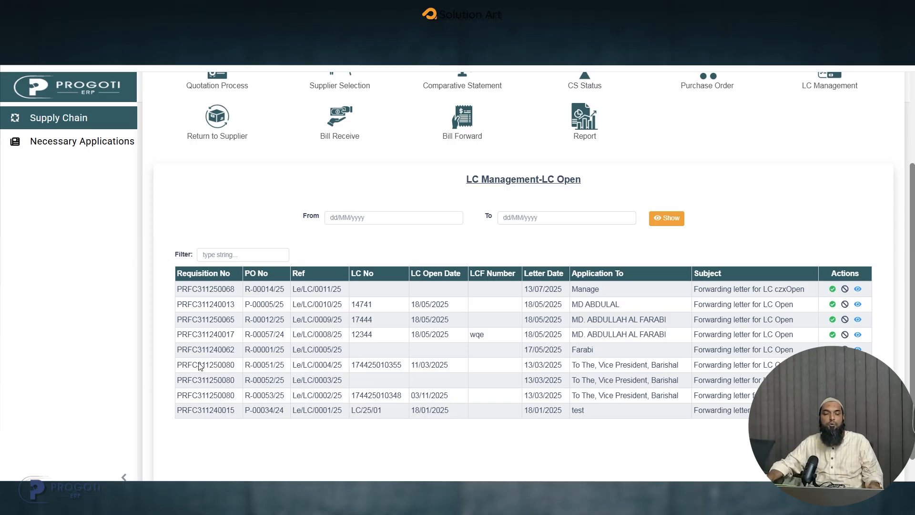
left_click_drag(178, 293, 612, 291)
left_click(622, 290)
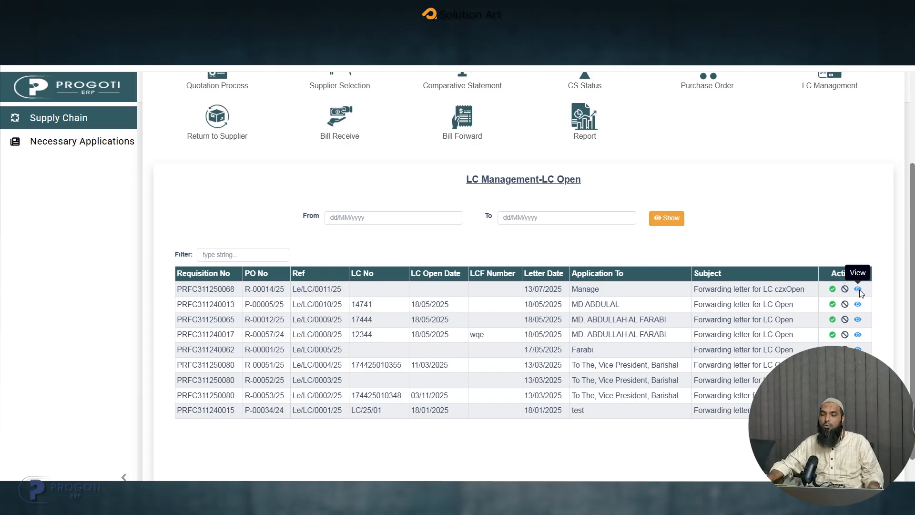
- Start opening the L/C for R-00014/25 with LC No. Test456, LCF No. er, indenter dsf, beneficiary dfg and origin dg
left_click(832, 289)
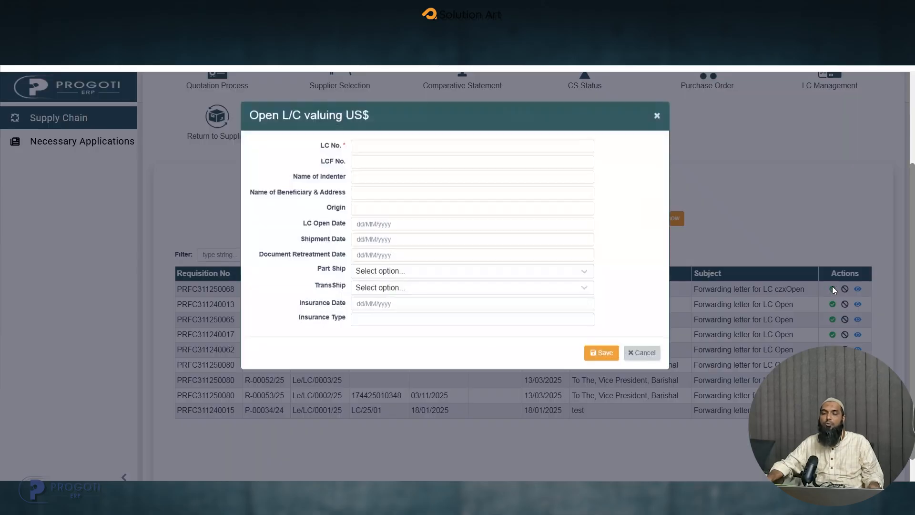
left_click(410, 152)
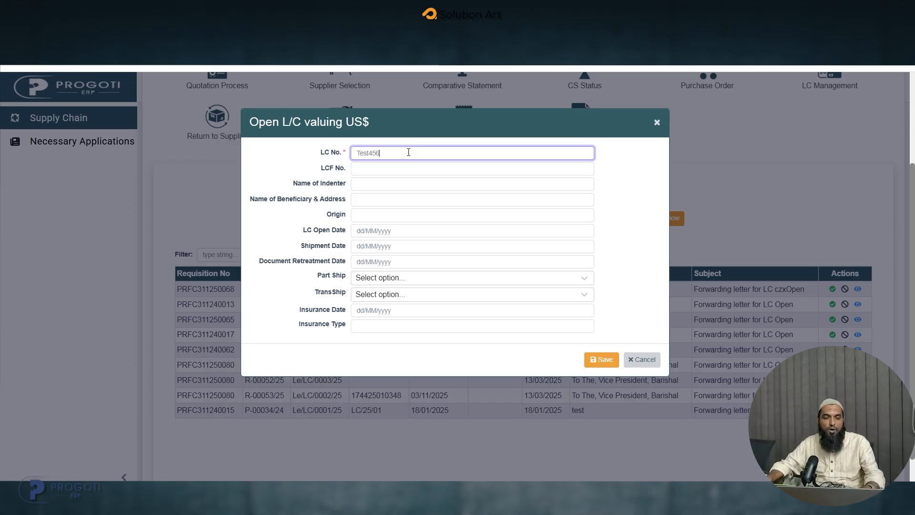
left_click(368, 167)
type("e")
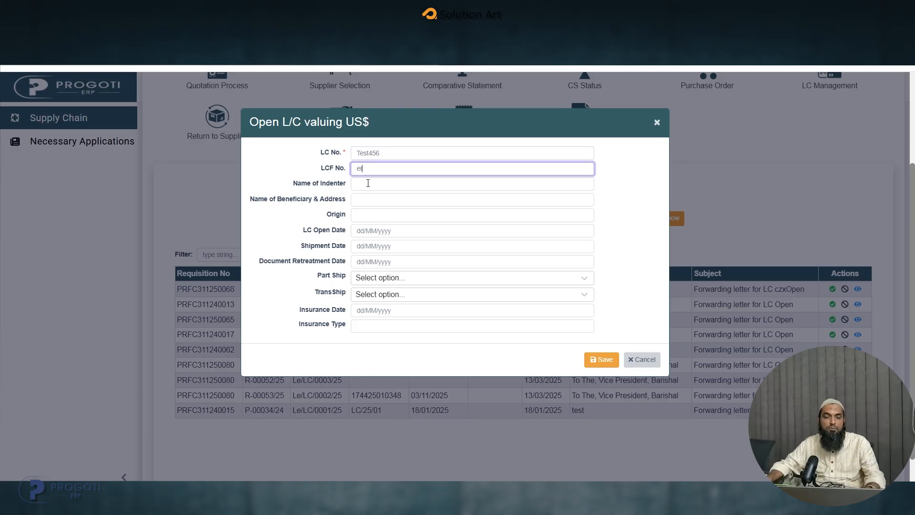
type("r")
left_click(368, 184)
left_click(371, 199)
type("dfg")
left_click(376, 213)
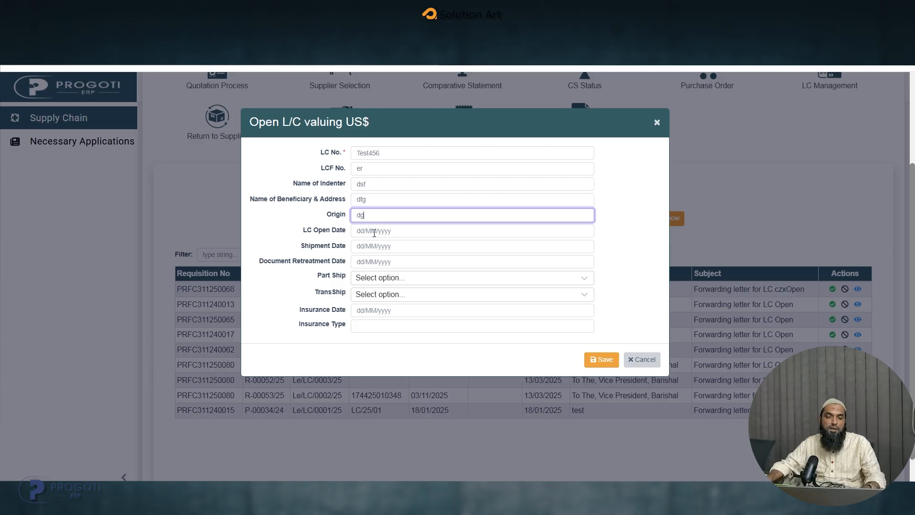
type("dg")
- Set the LC Open Date to 13/07/2025, the Shipment Date to 24/07/2025 and the Document Retreatment Date to 16/07/2025
left_click(375, 232)
left_click(363, 324)
left_click(384, 247)
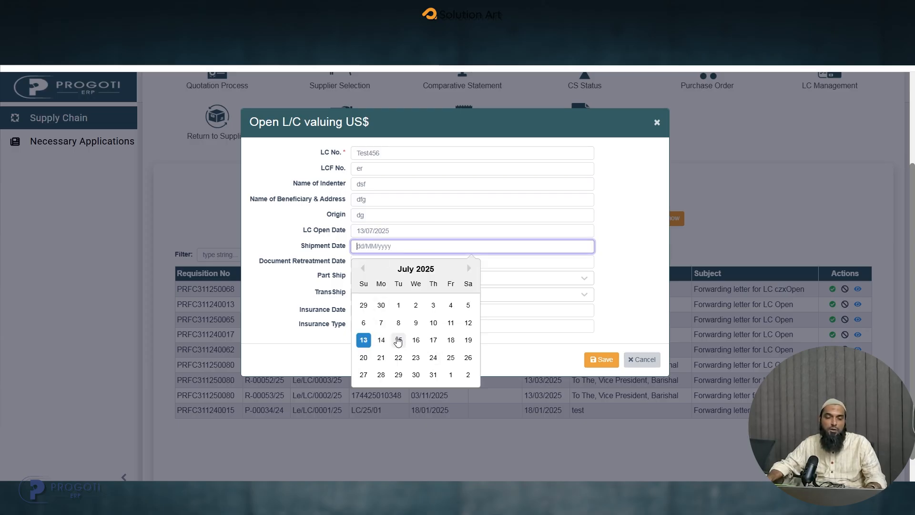
left_click(433, 358)
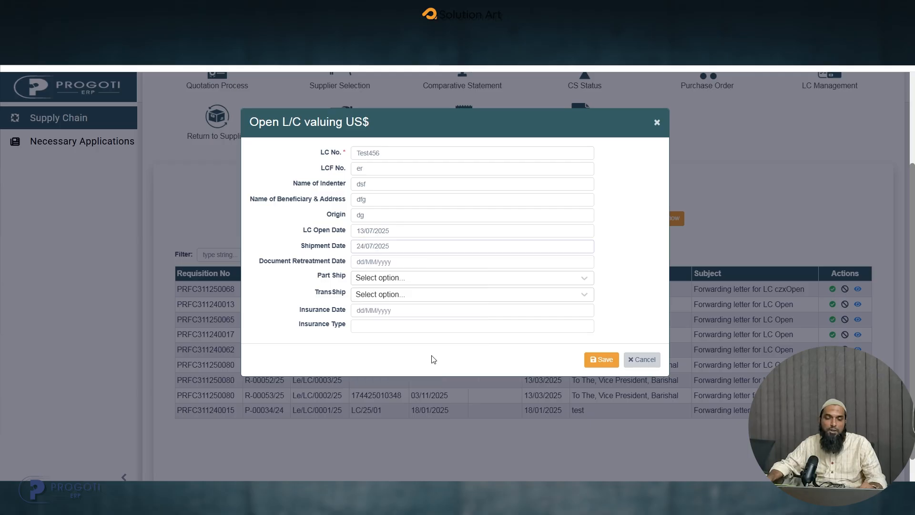
left_click(385, 260)
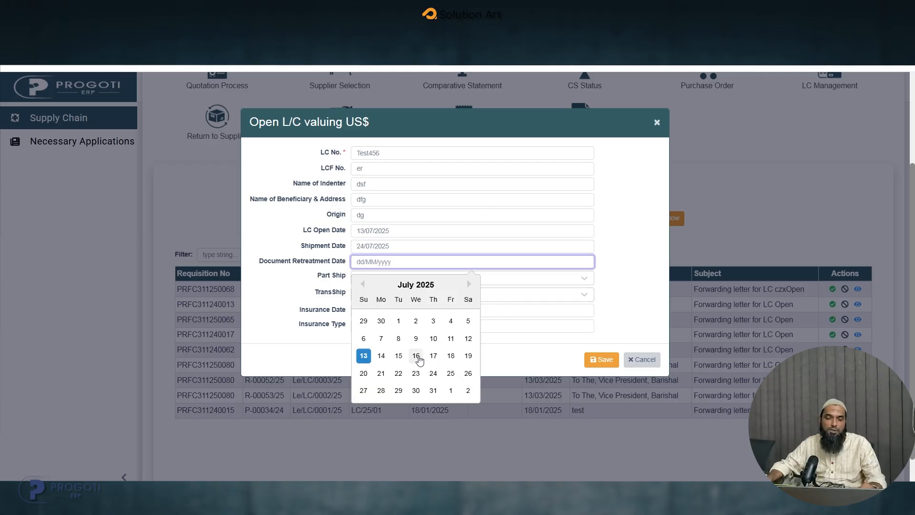
left_click(416, 356)
- Set both Part Ship and TransShip to Allowed for the L/C
left_click(381, 279)
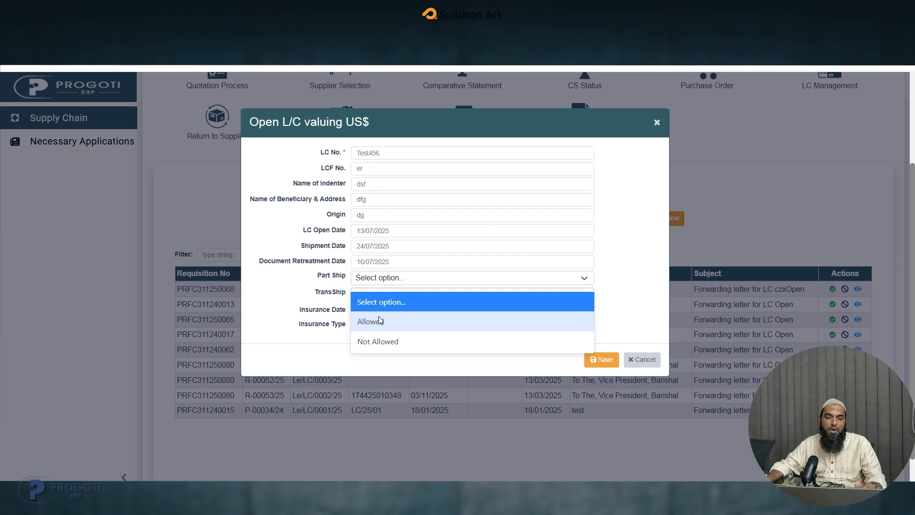
left_click(380, 321)
left_click(377, 297)
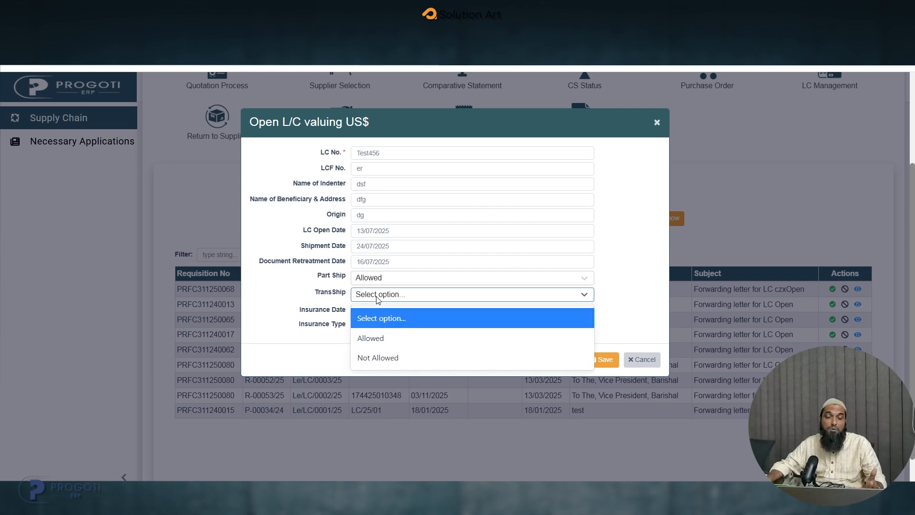
left_click(379, 342)
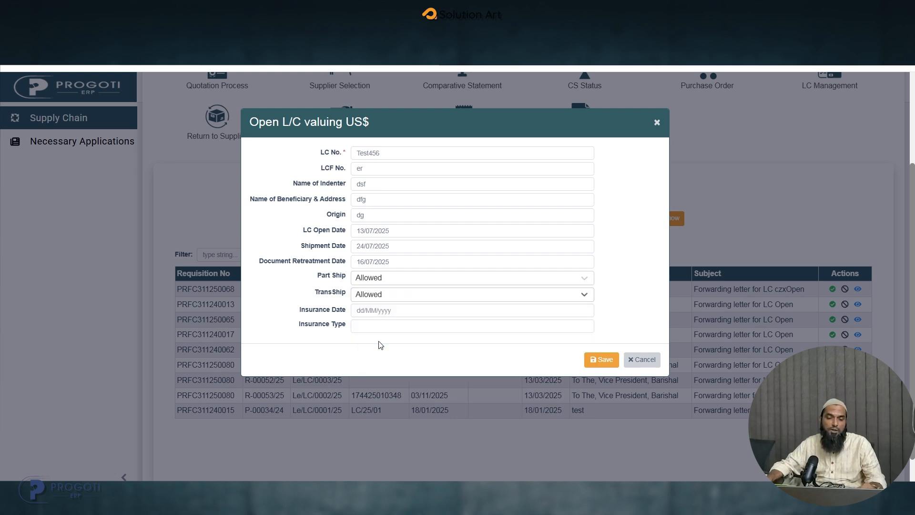
- Set the Insurance Date to 15/07/2025 and the Insurance Type to gg, and save the L/C
left_click(376, 312)
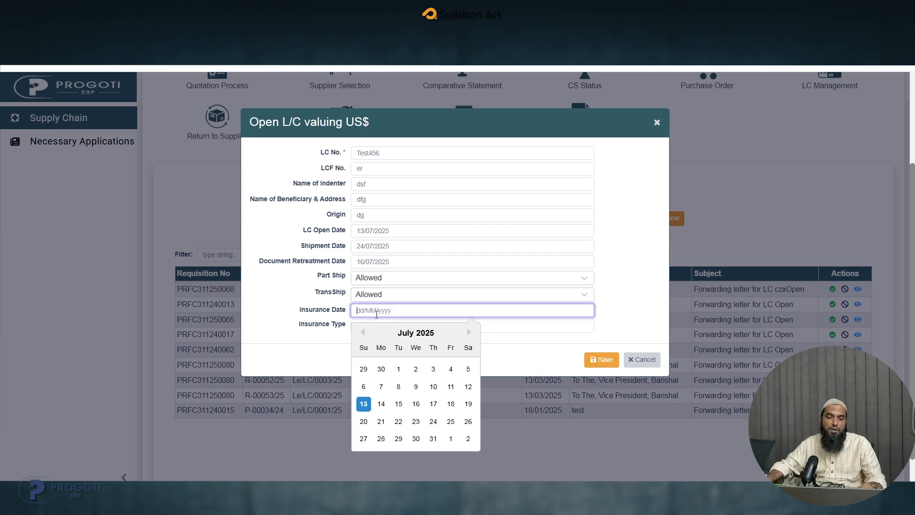
left_click(400, 404)
left_click(383, 329)
type("gg")
left_click(602, 359)
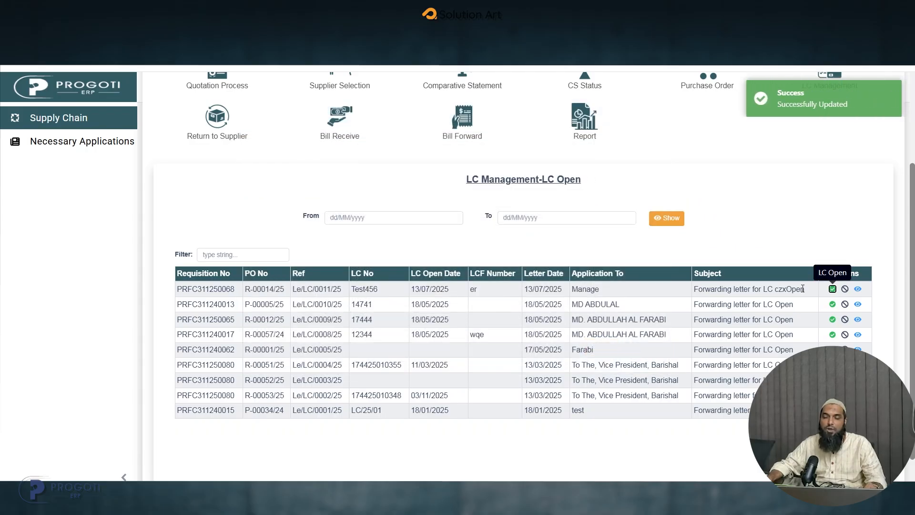
left_click_drag(803, 288, 771, 287)
left_click(771, 287)
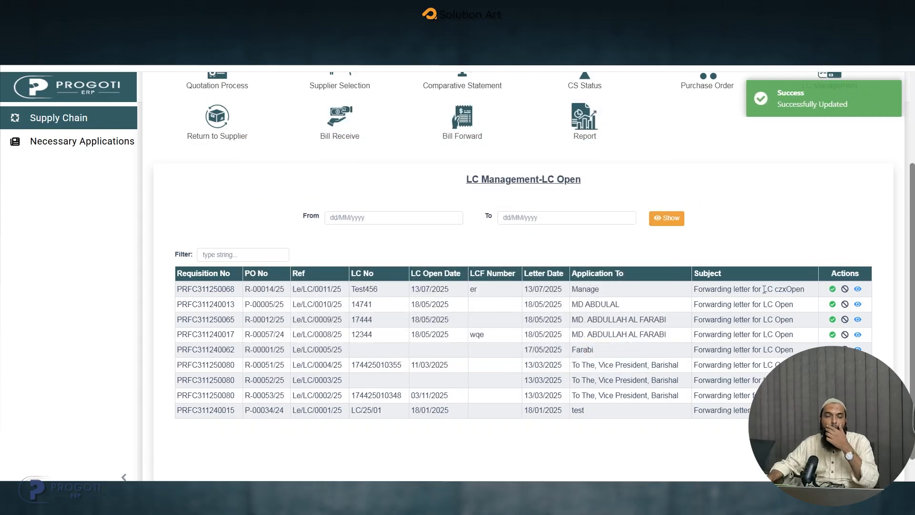
left_click(872, 112)
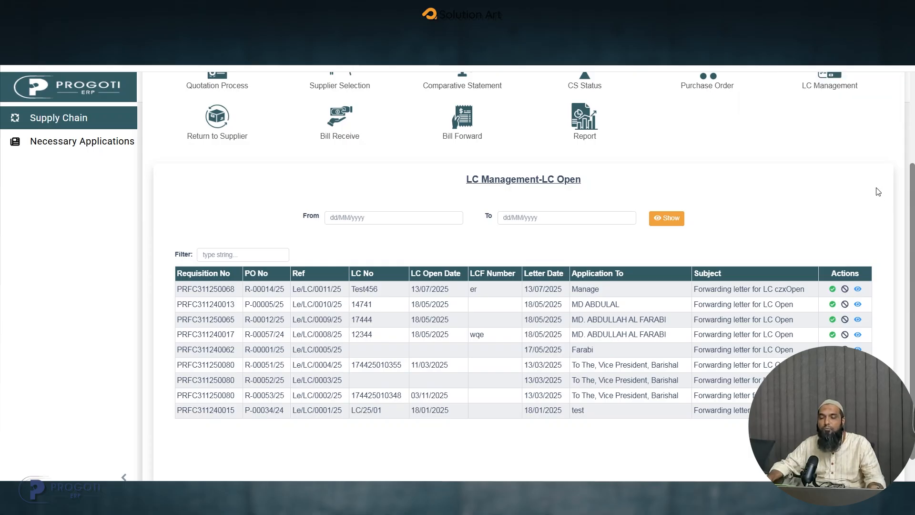
- Open the Document Handover list in LC Management
scroll(911, 180, "up", 1)
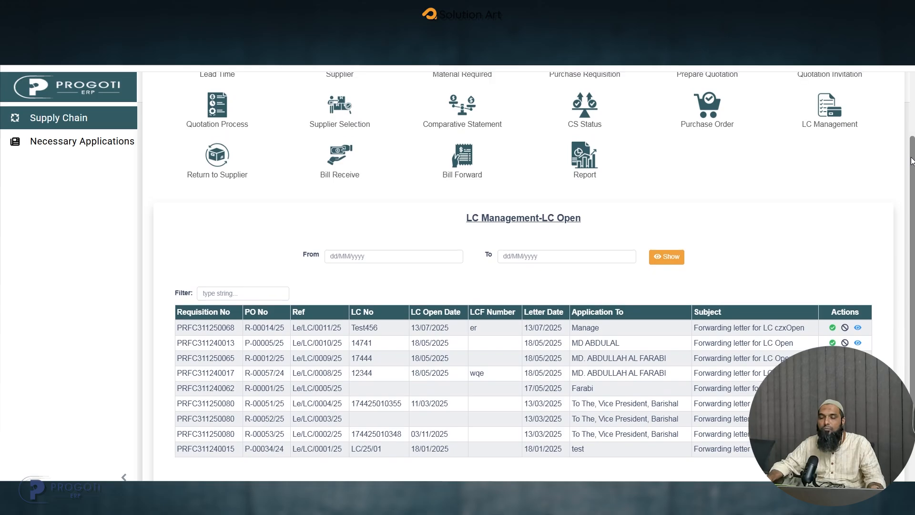
left_click(841, 138)
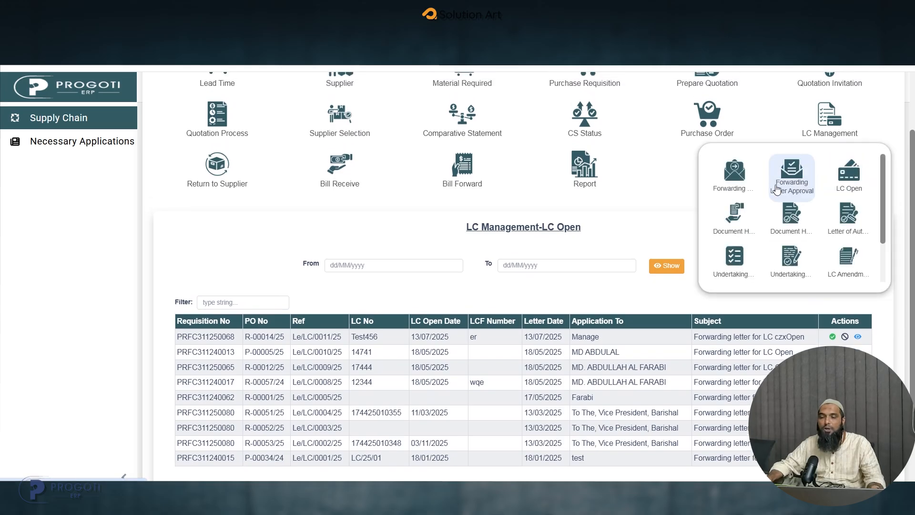
left_click(740, 230)
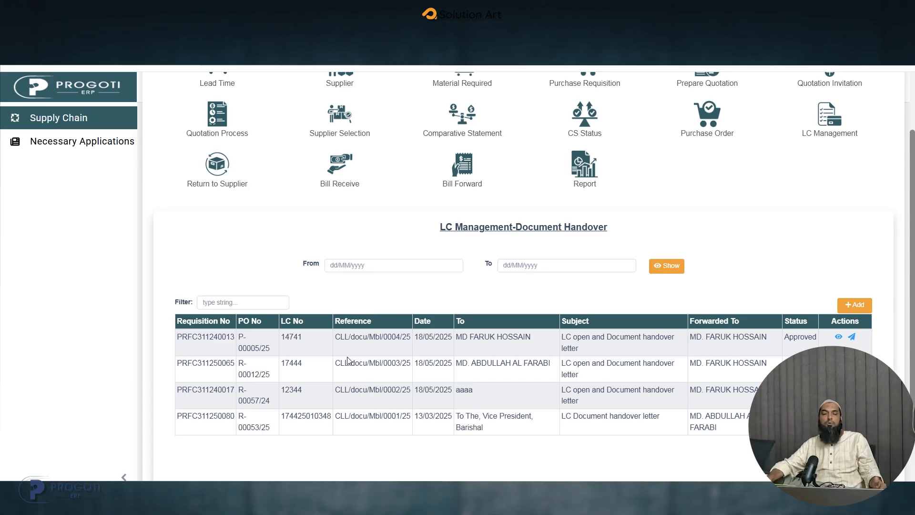
left_click(247, 302)
left_click(354, 263)
left_click(587, 265)
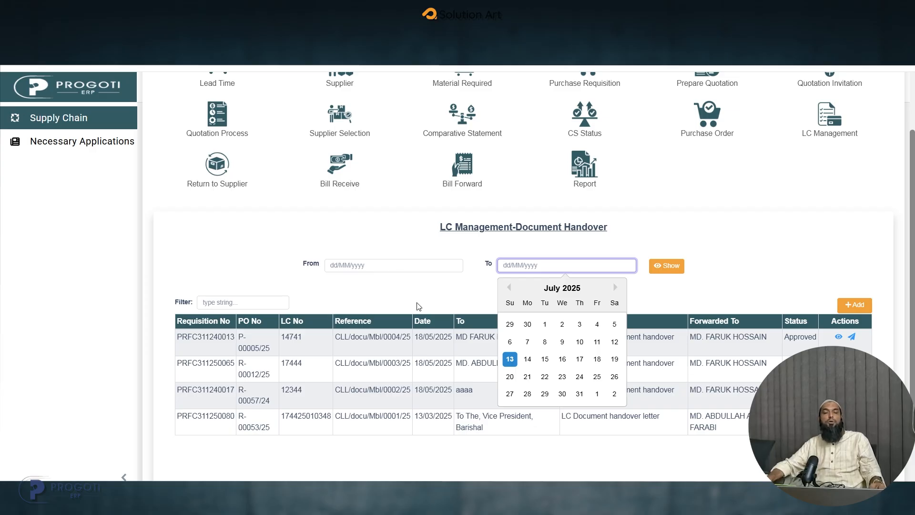
left_click(722, 282)
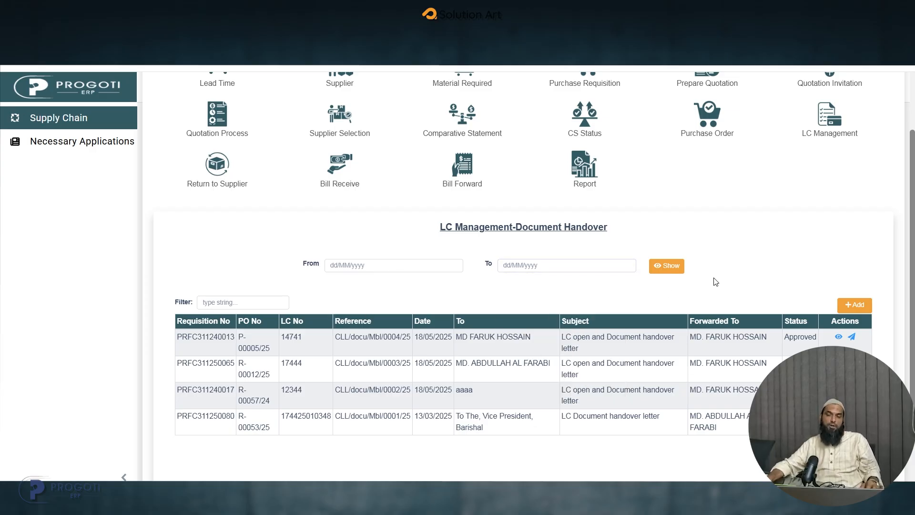
- Start a new document handover letter for LC No. Test456 with DGDA as the application recipient
left_click(850, 309)
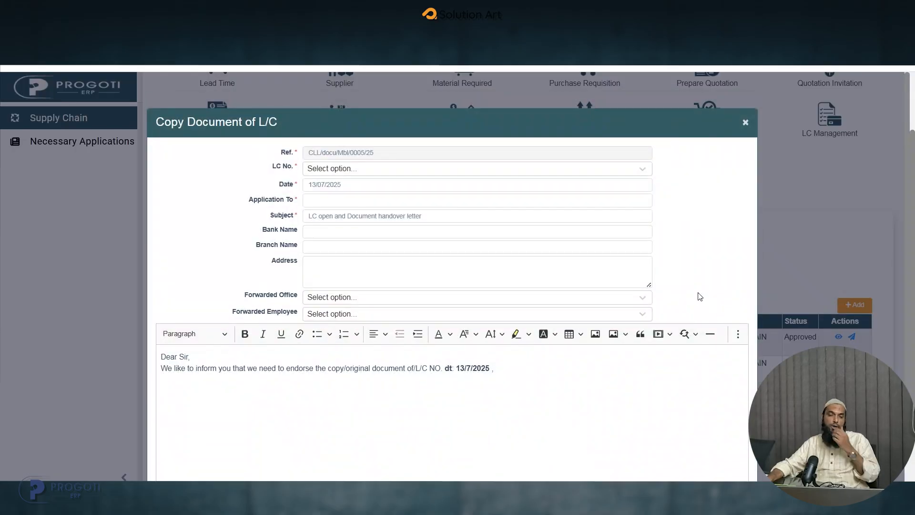
left_click(346, 169)
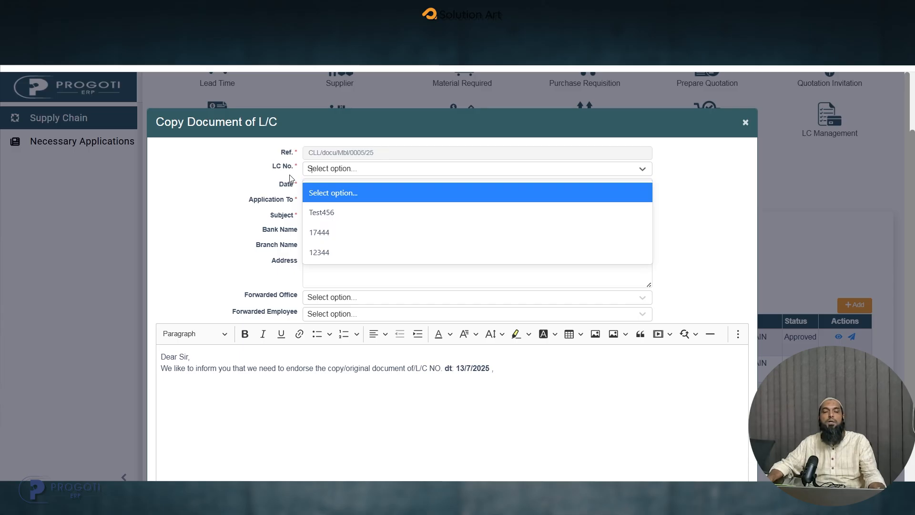
left_click(346, 214)
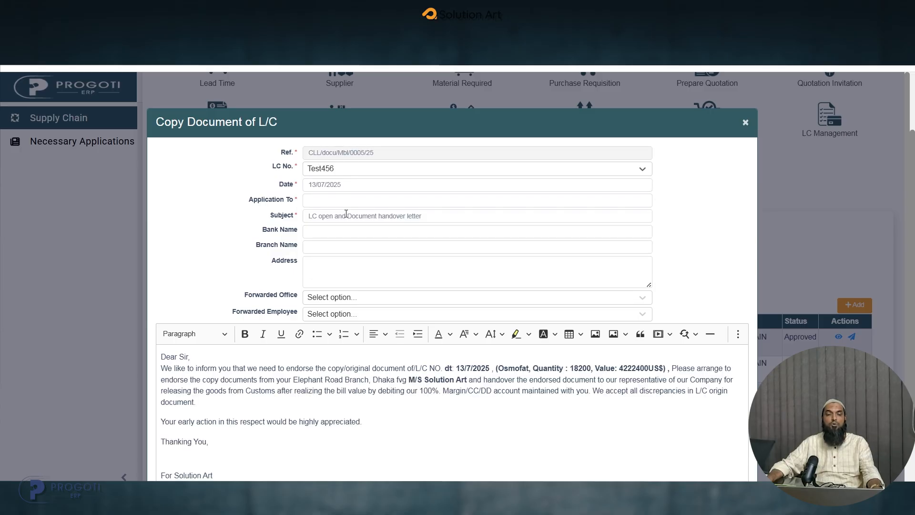
left_click(322, 198)
left_click(369, 225)
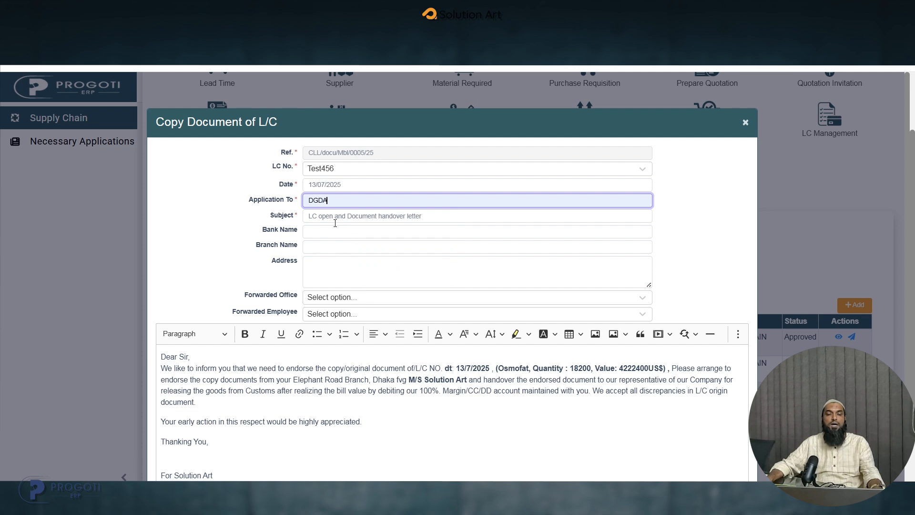
- Set the handover letter's bank name to asia, the branch name to sdc and the address to asd
left_click(331, 216)
left_click(310, 231)
left_click(374, 257)
left_click(341, 248)
left_click(372, 271)
left_click(321, 268)
type("asd")
- Set the forwarded office to Corporate, choose the forwarded employee by searching for "far", and save the handover letter
left_click(341, 296)
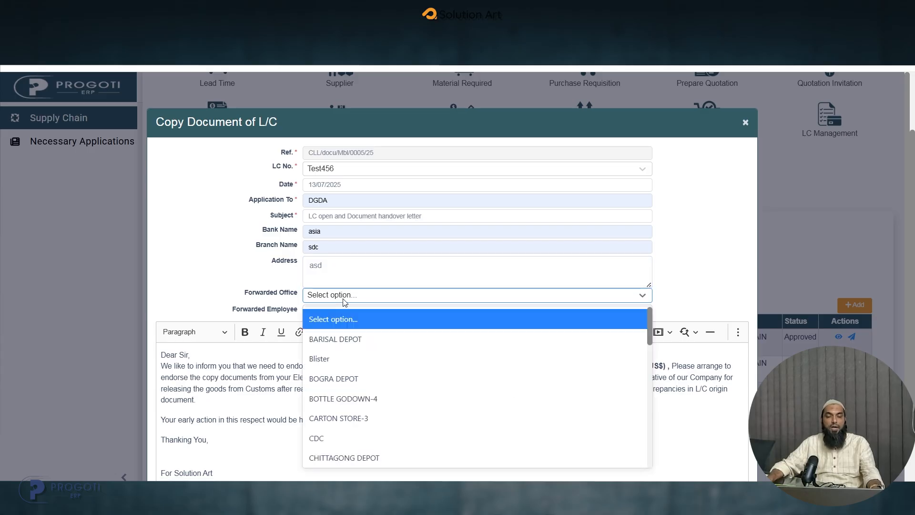
type("co")
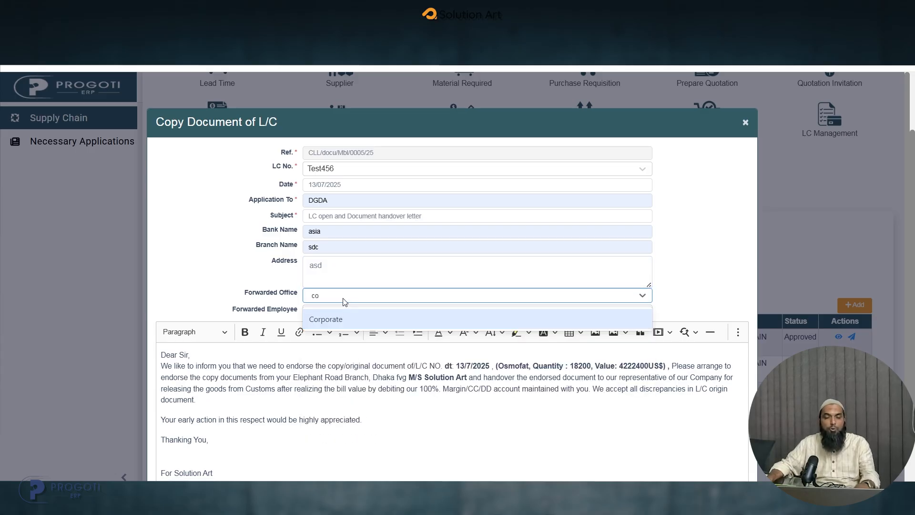
left_click(349, 318)
left_click(348, 312)
type("fa")
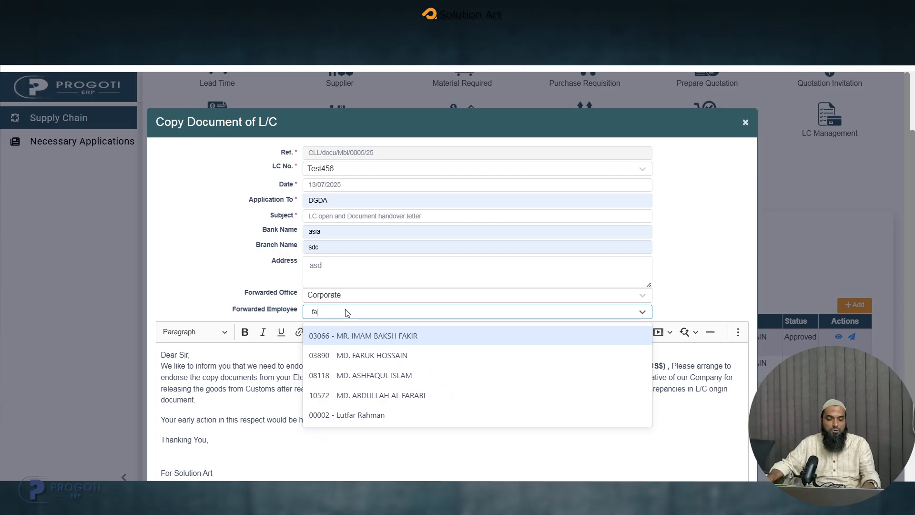
type("r")
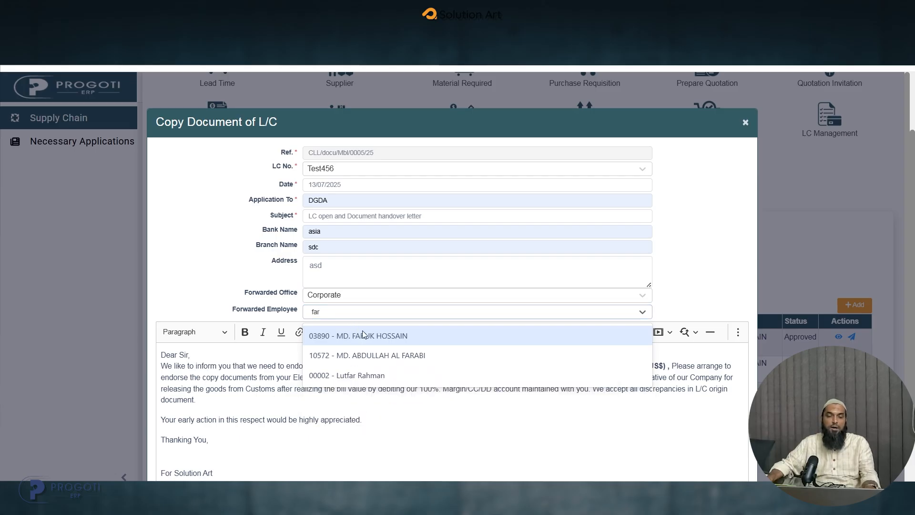
left_click(364, 355)
left_click(526, 417)
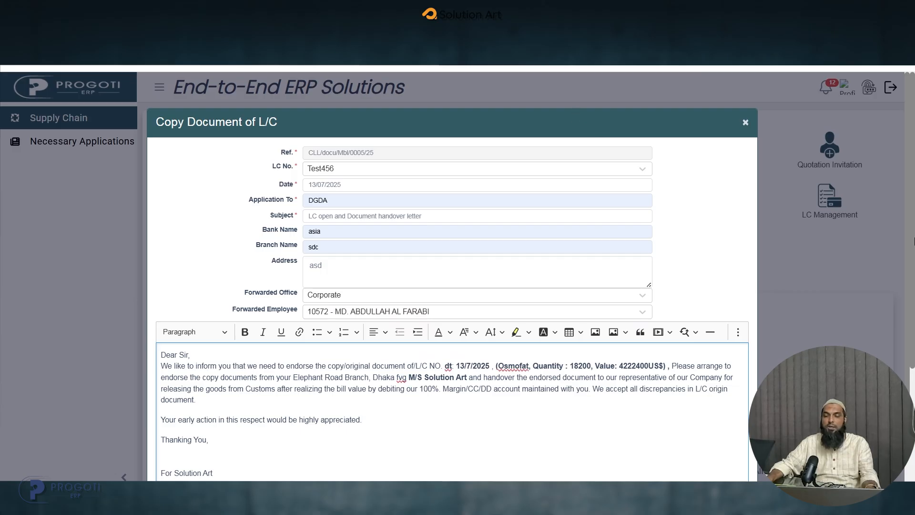
scroll(636, 427, "down", 3)
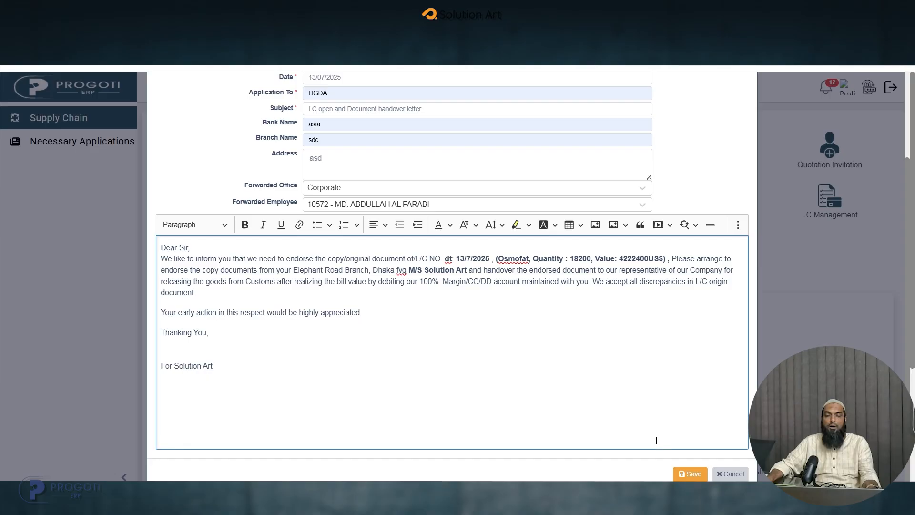
left_click(689, 473)
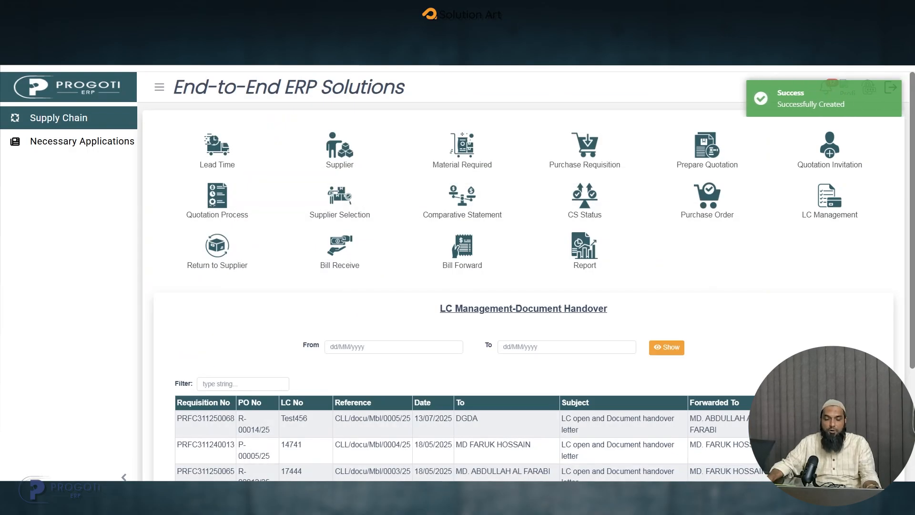
- Switch to the approver's ERP session and open the Document Handover Approval list in LC Management
mouse_move(454, 491)
left_click(520, 453)
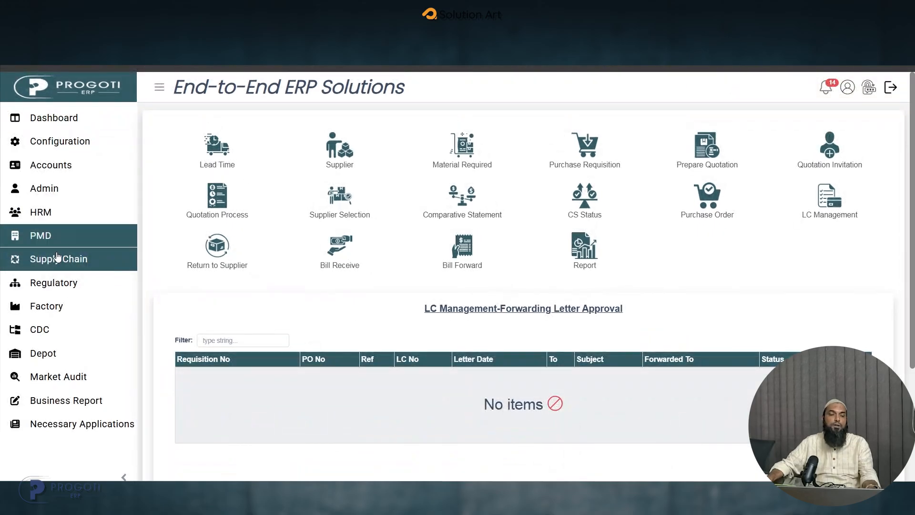
left_click(819, 205)
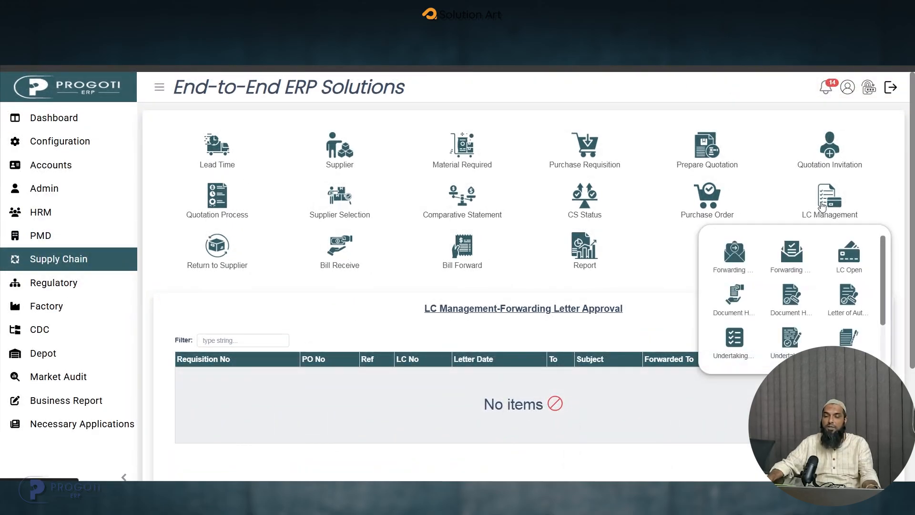
left_click(793, 309)
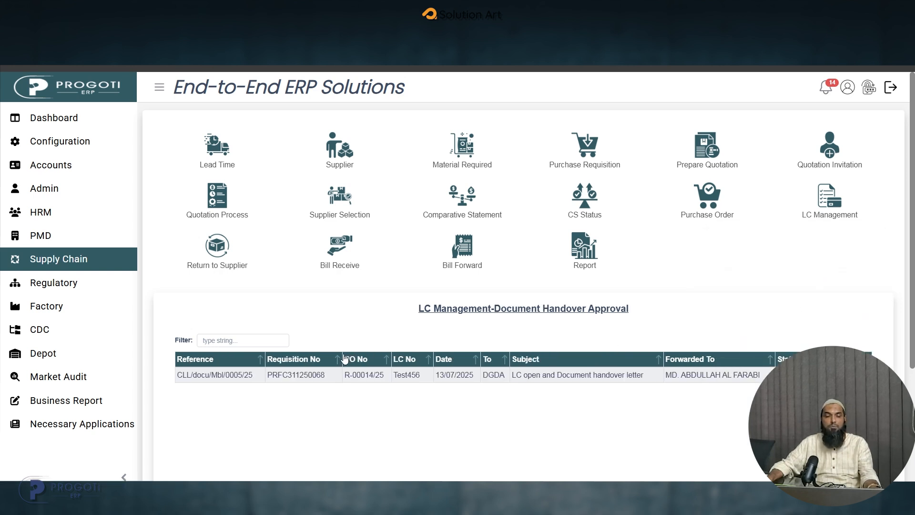
- Review the handover letter CLL/docu/Mbl/0005/25 for LC No. Test456 and approve it
left_click(853, 375)
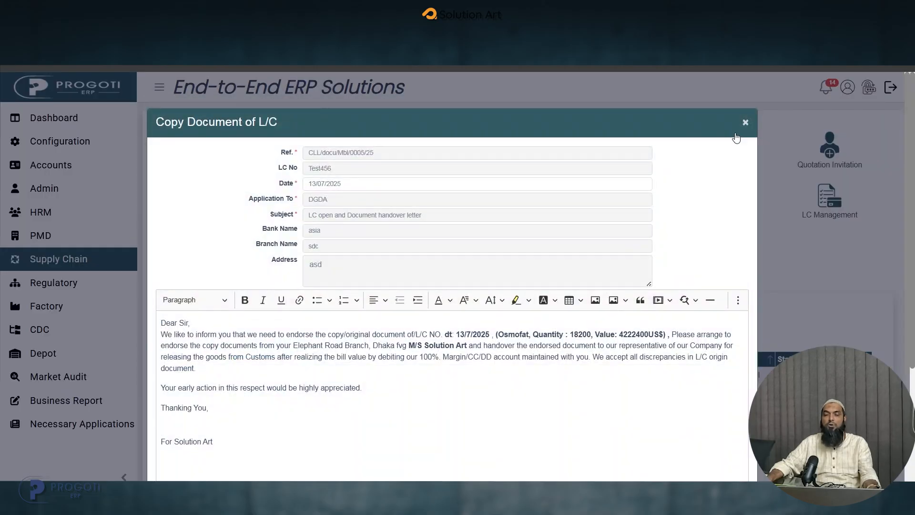
left_click(746, 122)
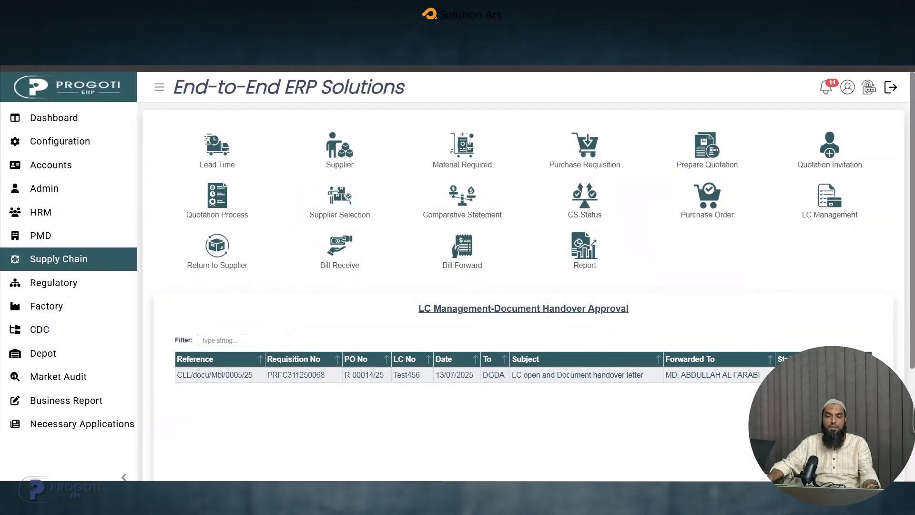
left_click(853, 375)
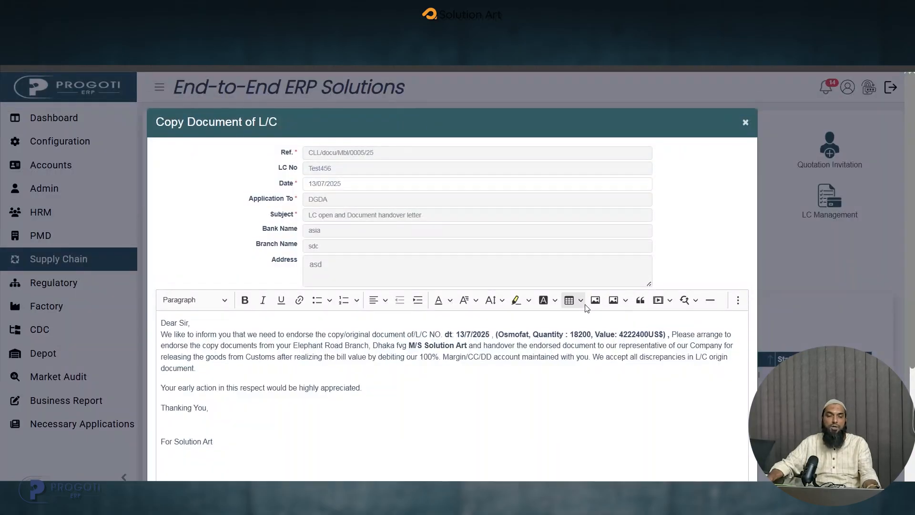
scroll(584, 305, "down", 2)
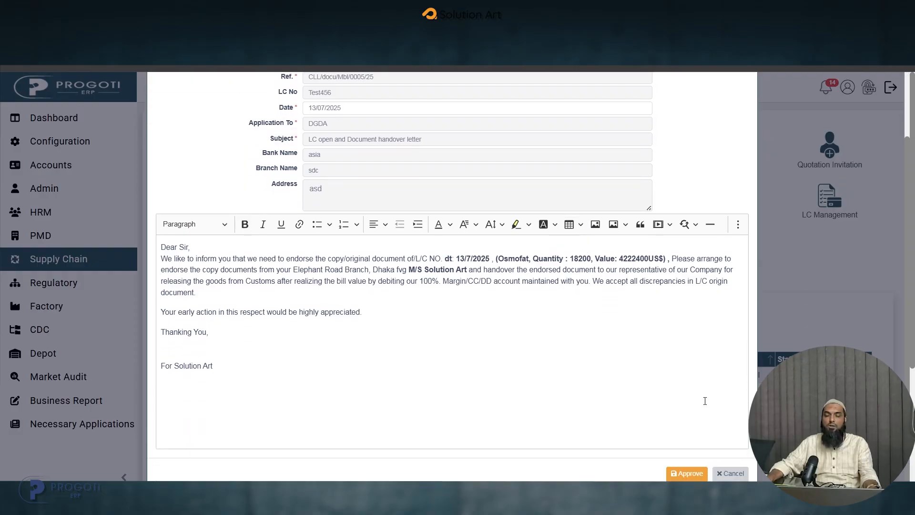
left_click(687, 473)
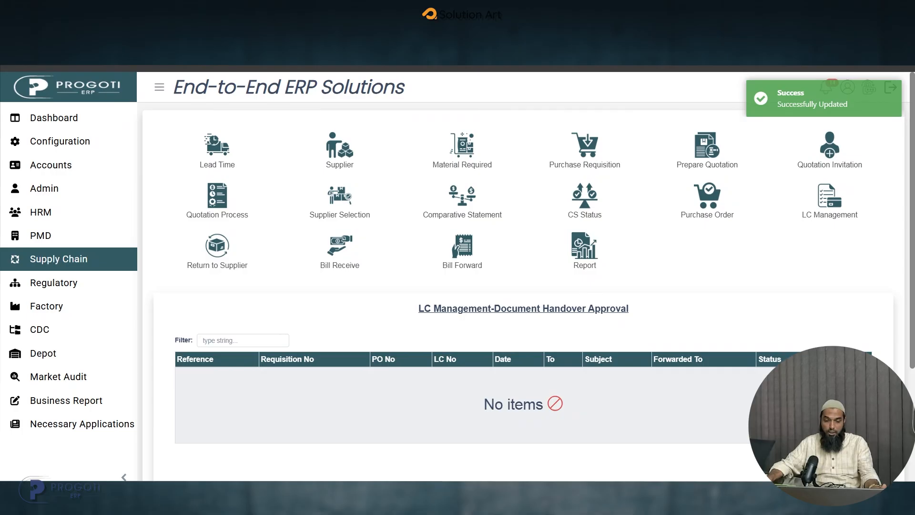
- Switch back to the requester's ERP session and check the Document Handover and Document Handover Approval lists
left_click(387, 437)
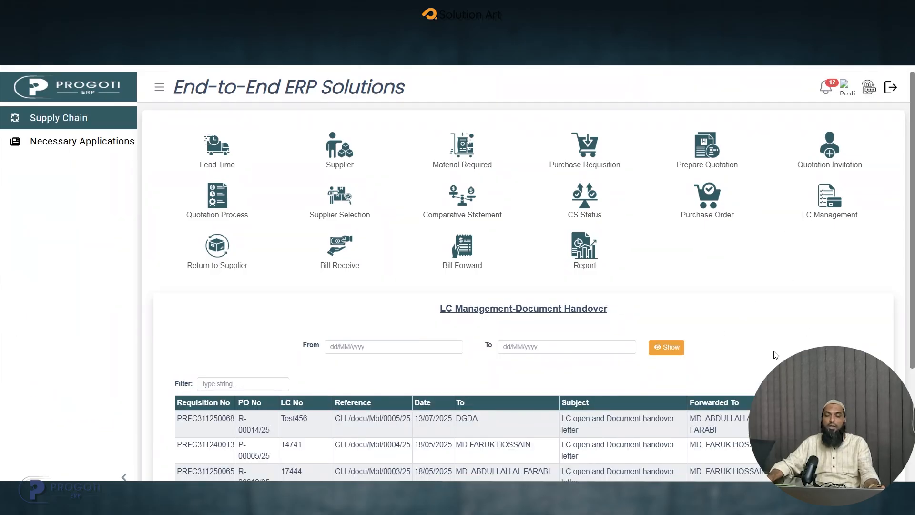
left_click(827, 210)
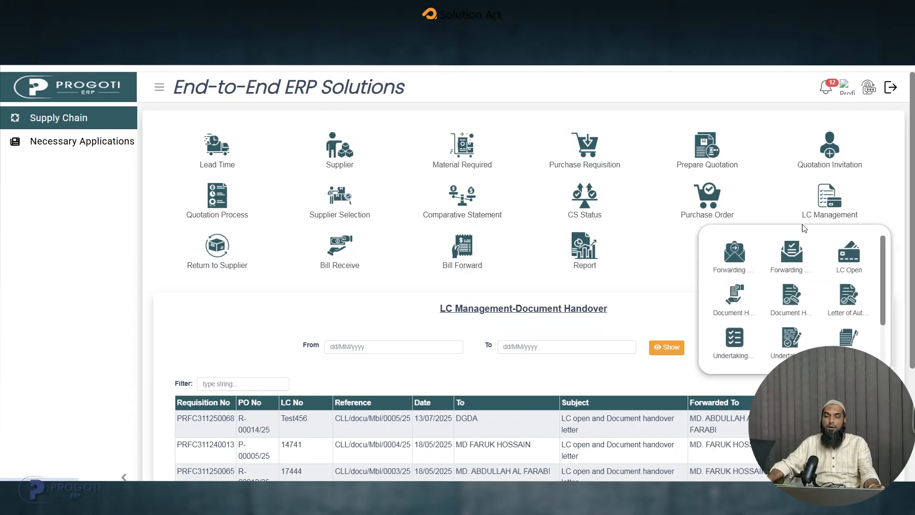
left_click(739, 301)
left_click(829, 203)
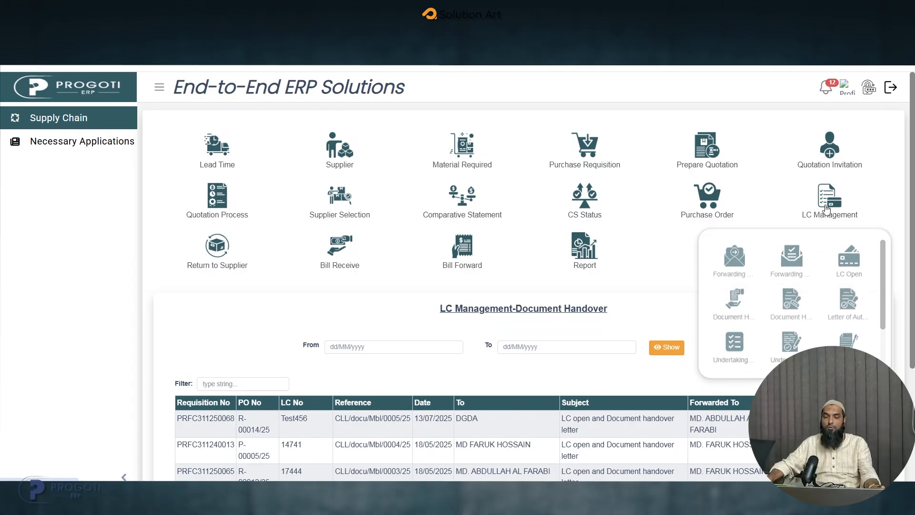
left_click(793, 309)
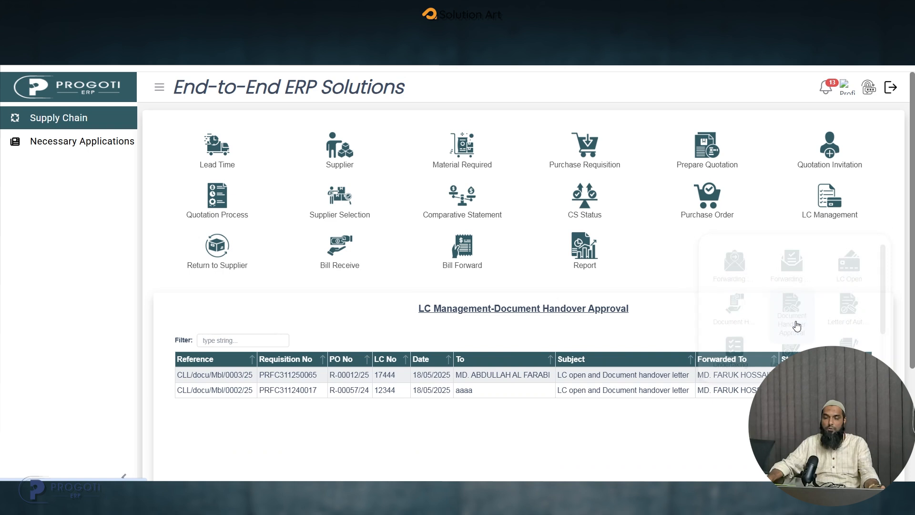
left_click(819, 204)
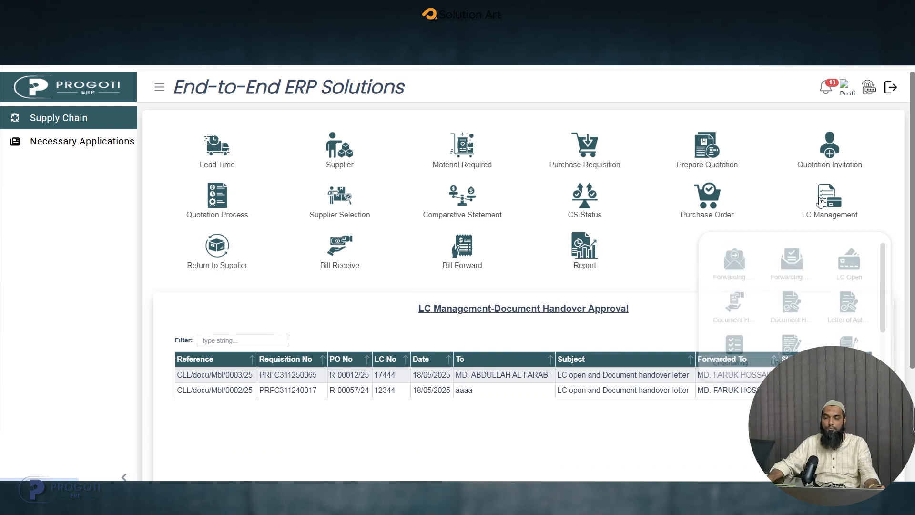
left_click(742, 303)
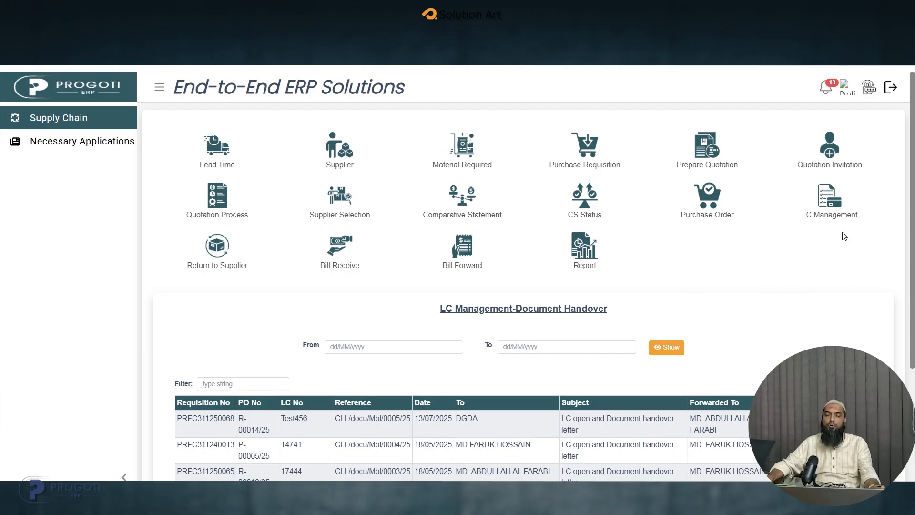
- Start a new Letter of Authority for LC No. Test456 with DGDA as the application recipient
left_click(828, 203)
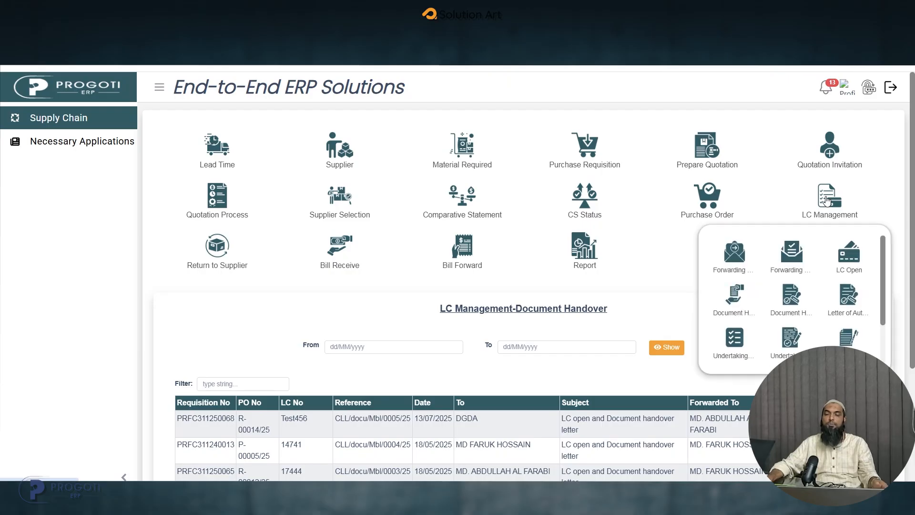
left_click(852, 316)
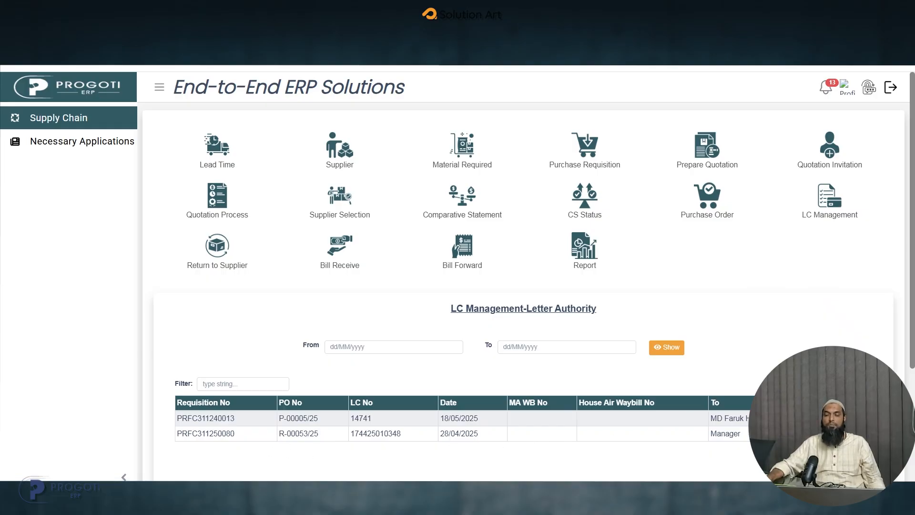
left_click(856, 383)
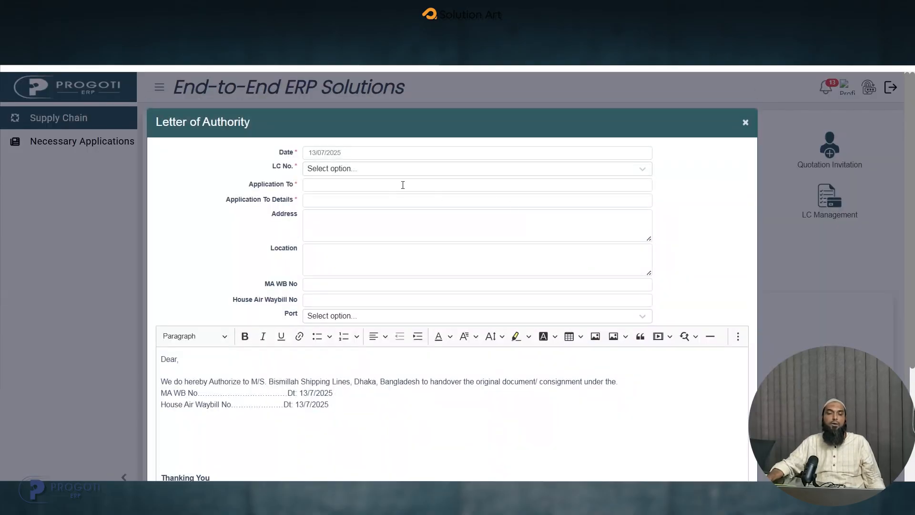
left_click(364, 172)
left_click(317, 213)
left_click(344, 187)
left_click(378, 210)
- Fill in the Letter of Authority's application details, address and location, each with sdf
left_click(342, 202)
type("sdf")
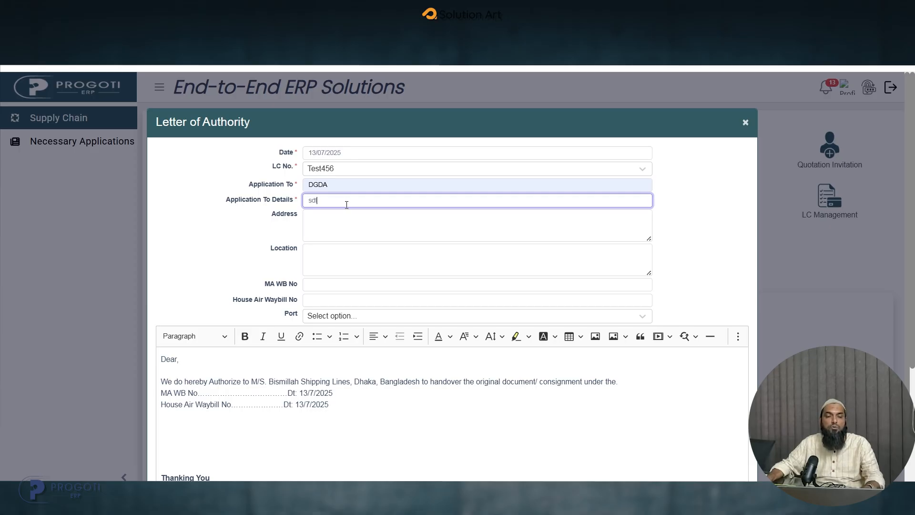
left_click(379, 224)
type("sdf")
left_click(337, 251)
type("sdf")
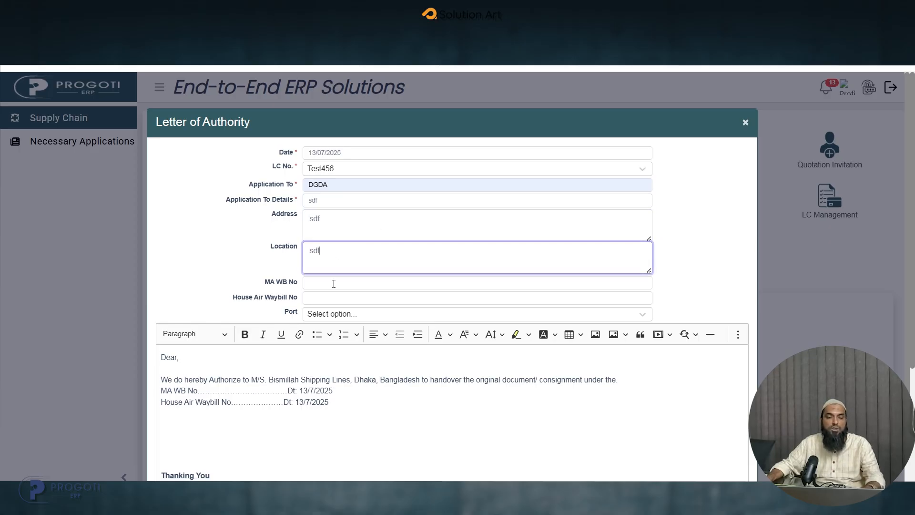
- Set the House Air Waybill No to sdf and the port to Mongla, and save the Letter of Authority
left_click(333, 282)
left_click(343, 296)
left_click(361, 313)
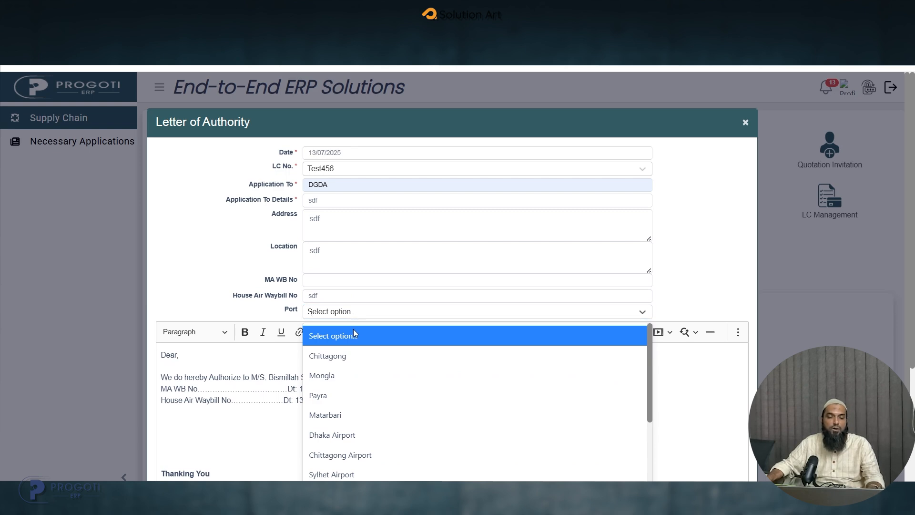
left_click(350, 376)
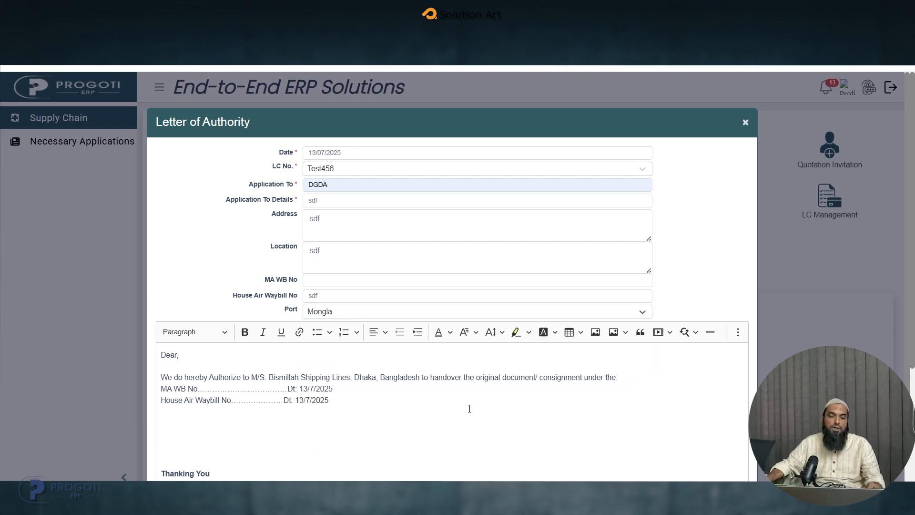
scroll(469, 409, "down", 2)
left_click(351, 321)
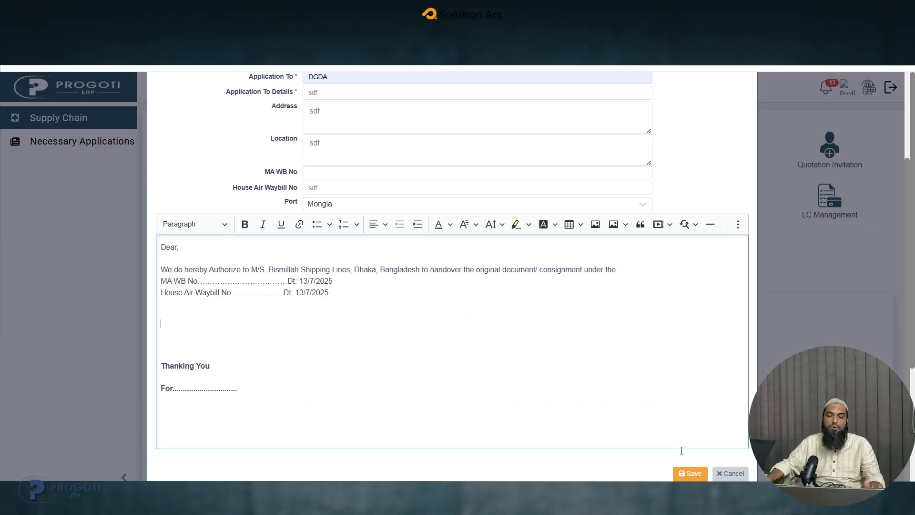
left_click(689, 473)
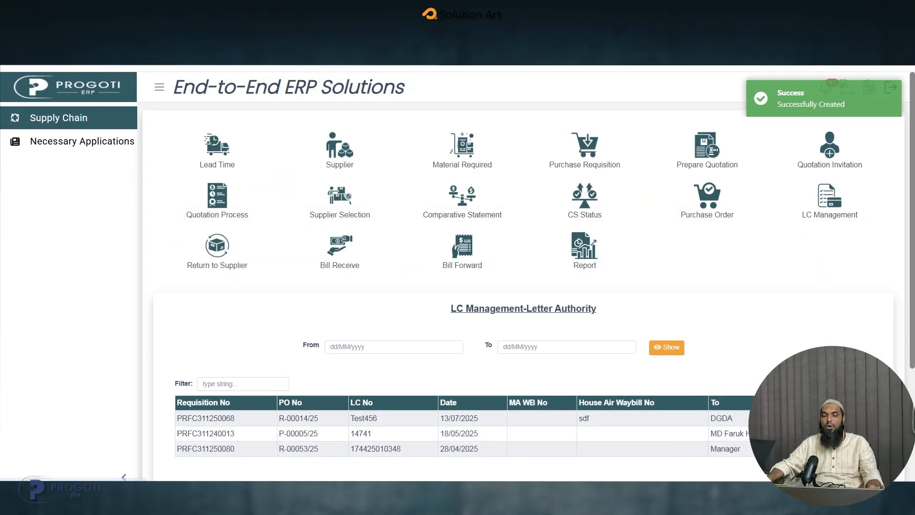
- View the Letter of Authority for LC No. Test456, review its printable version and close it
left_click(836, 418)
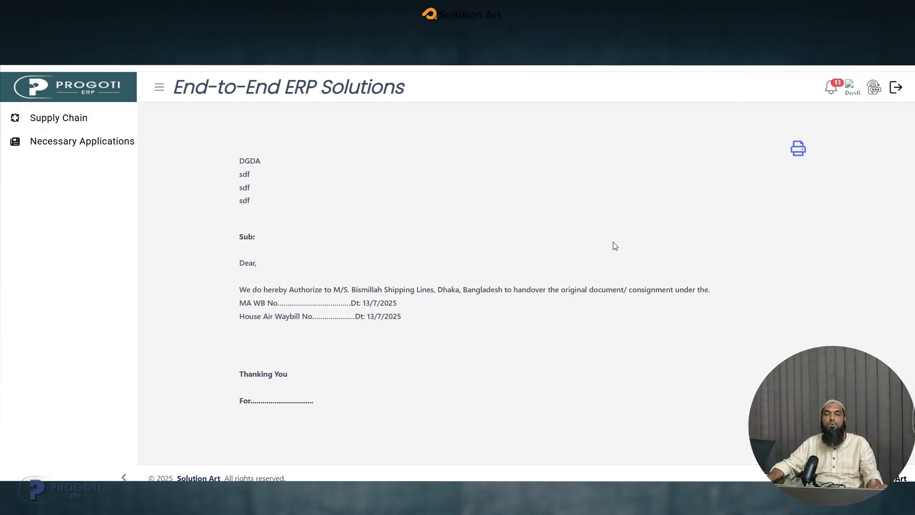
left_click(797, 148)
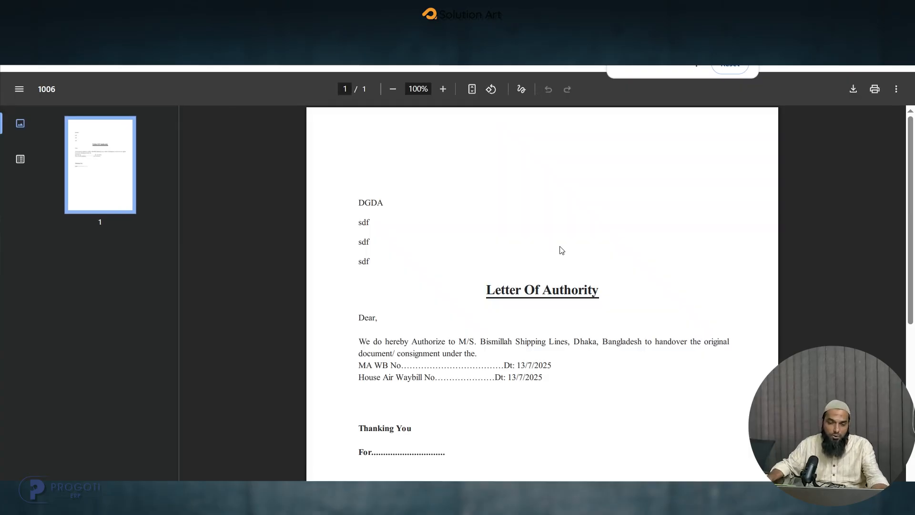
scroll(560, 249, "down", 6)
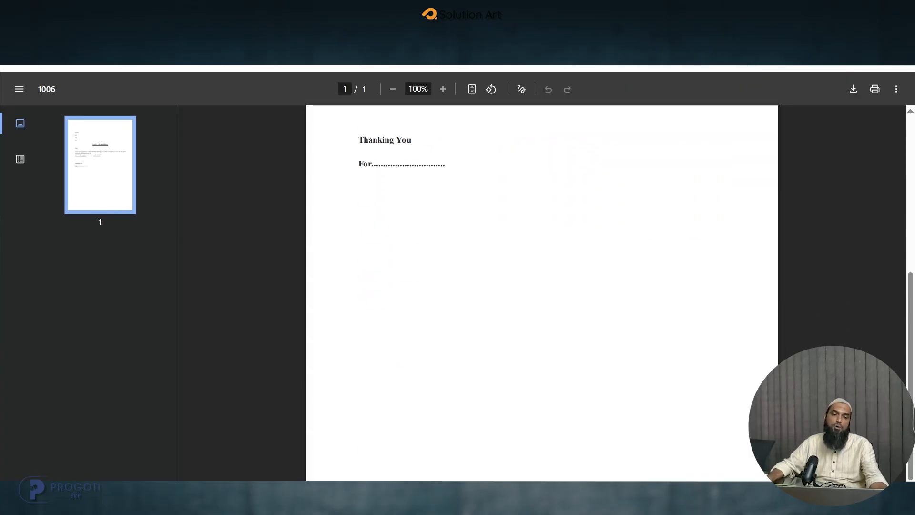
key("ctrl+w")
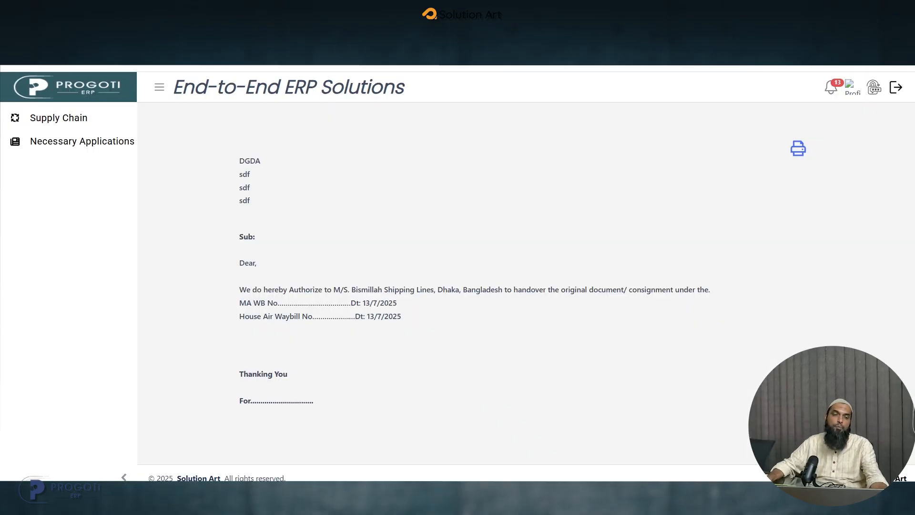
- Show the LC Management Undertaking Form list and preview the printable form of undertaking for LC No. Test456
left_click(82, 118)
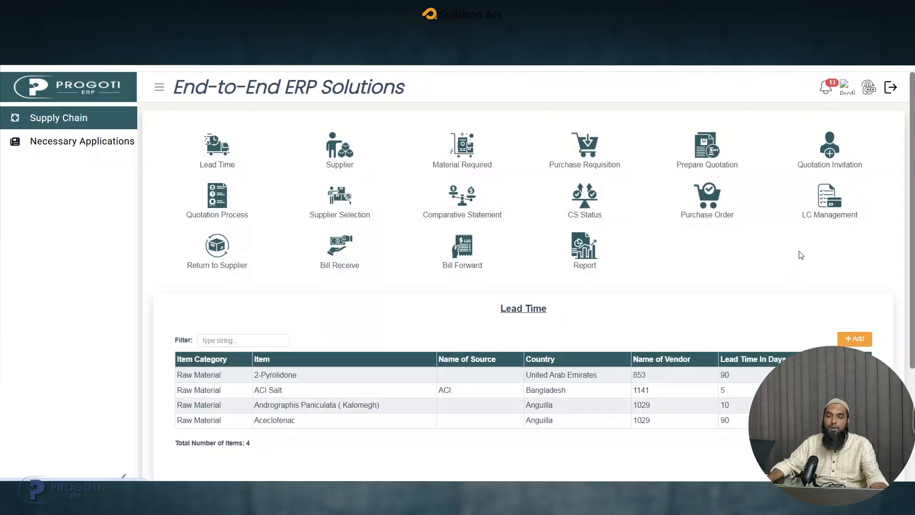
left_click(832, 218)
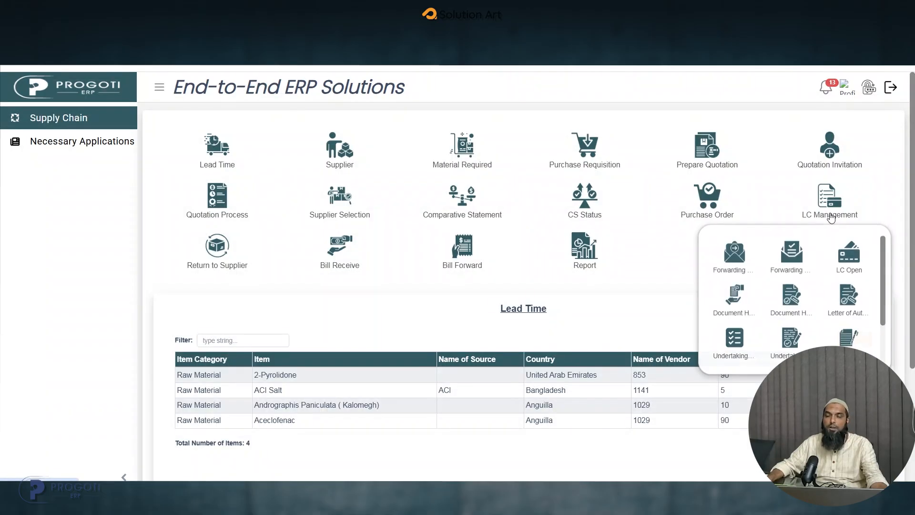
scroll(810, 291, "down", 1)
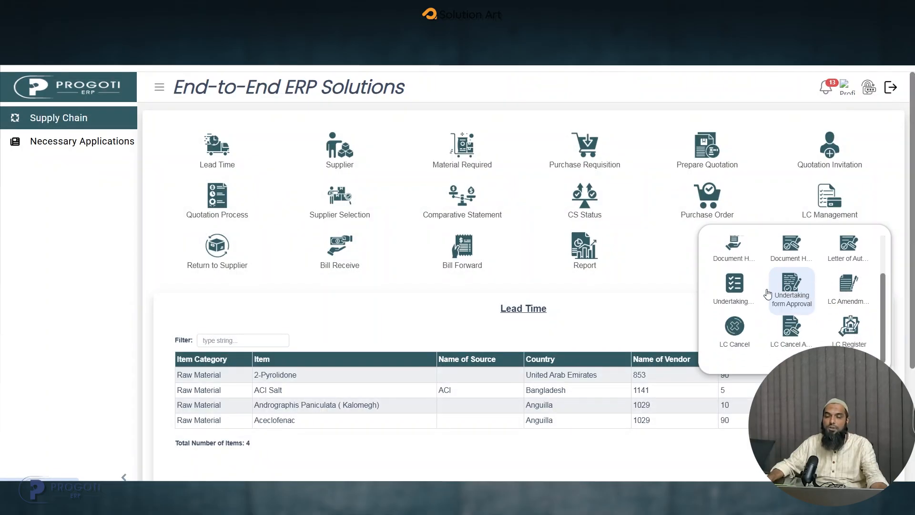
left_click(738, 300)
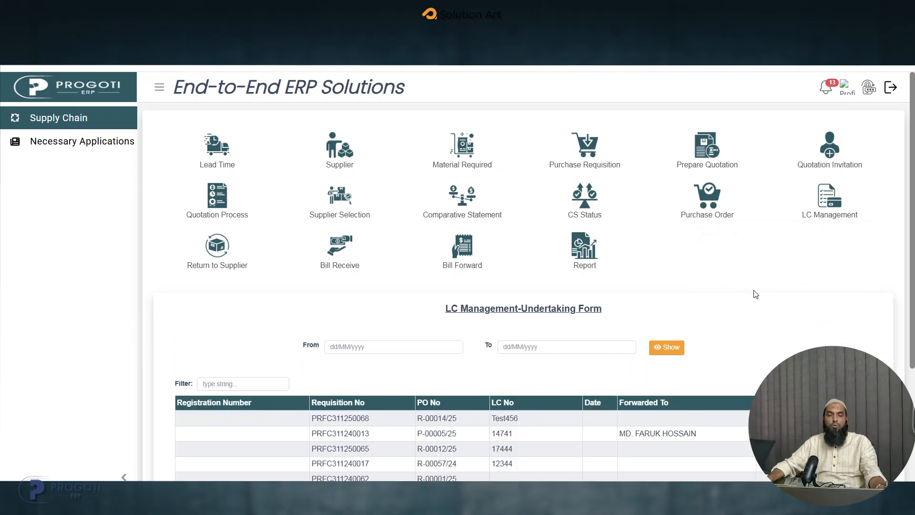
left_click_drag(526, 419, 498, 416)
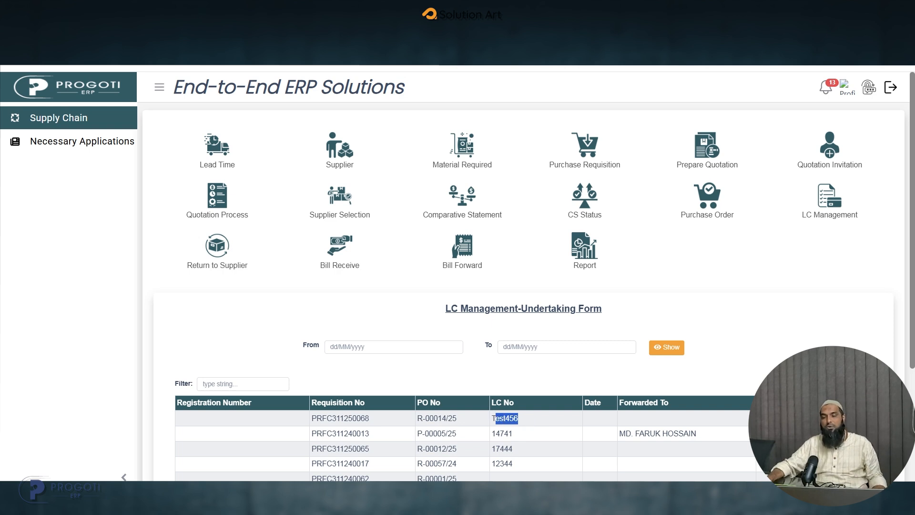
left_click(806, 419)
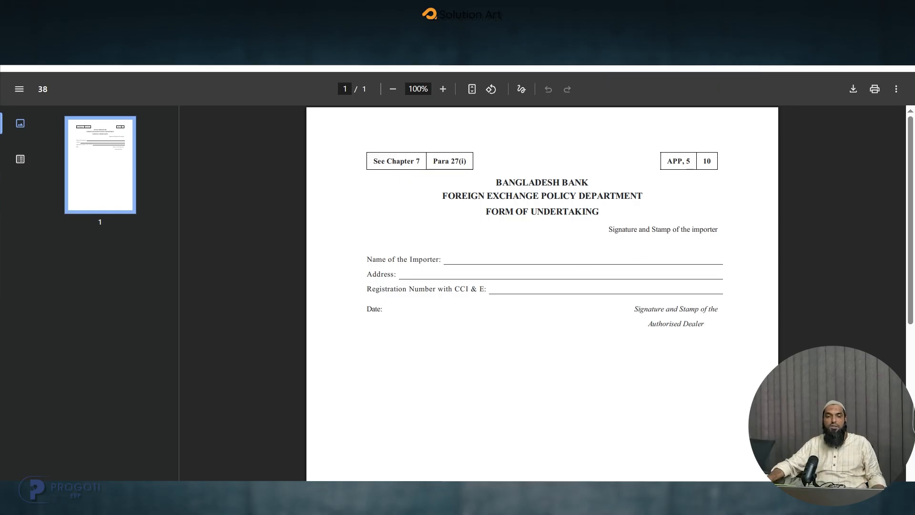
key("ctrl+w")
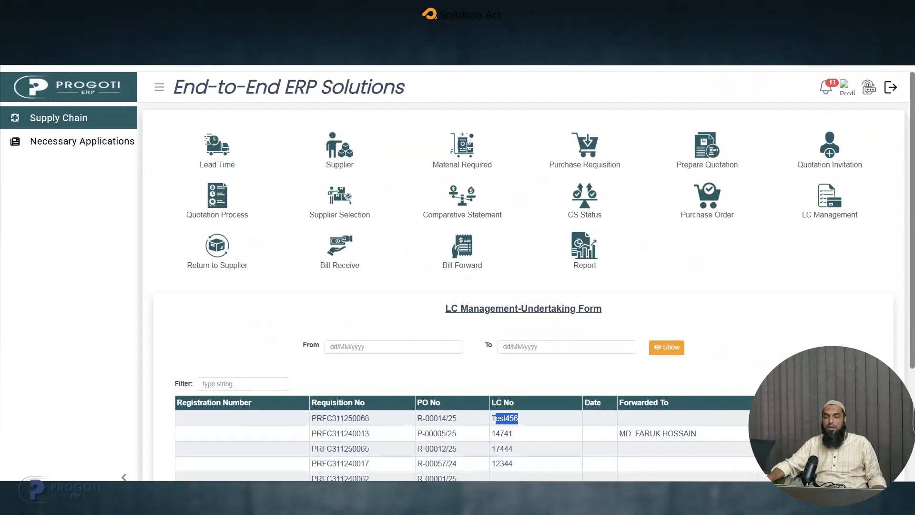
- Fill in Test456's undertaking form with importer name rdg, address dfg and registration number dfg, and choose the Forwarded Employee
left_click(494, 418)
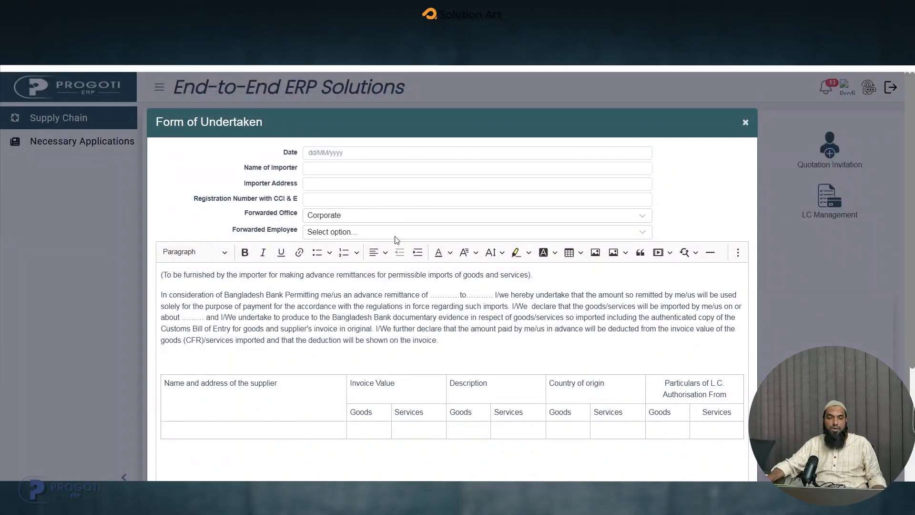
left_click(329, 163)
type("rdg")
left_click(332, 184)
type("dfg")
key("Tab")
type("dfg")
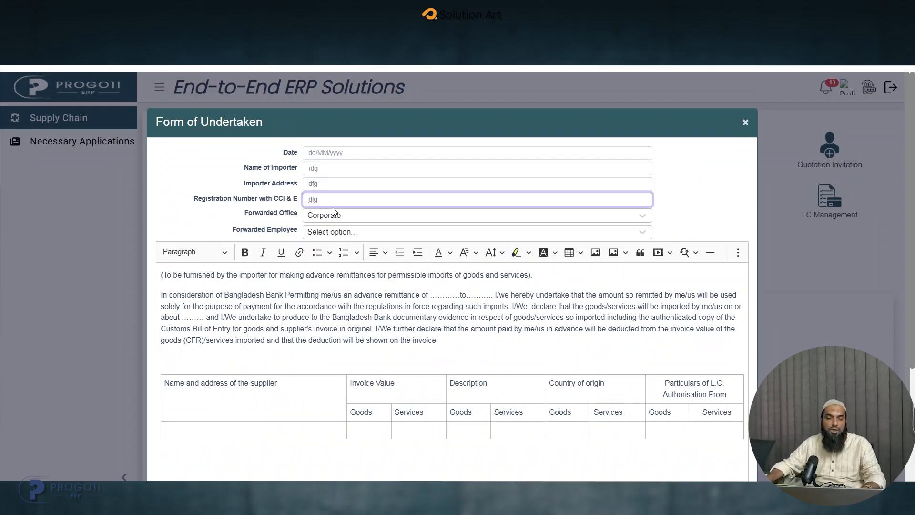
left_click(337, 234)
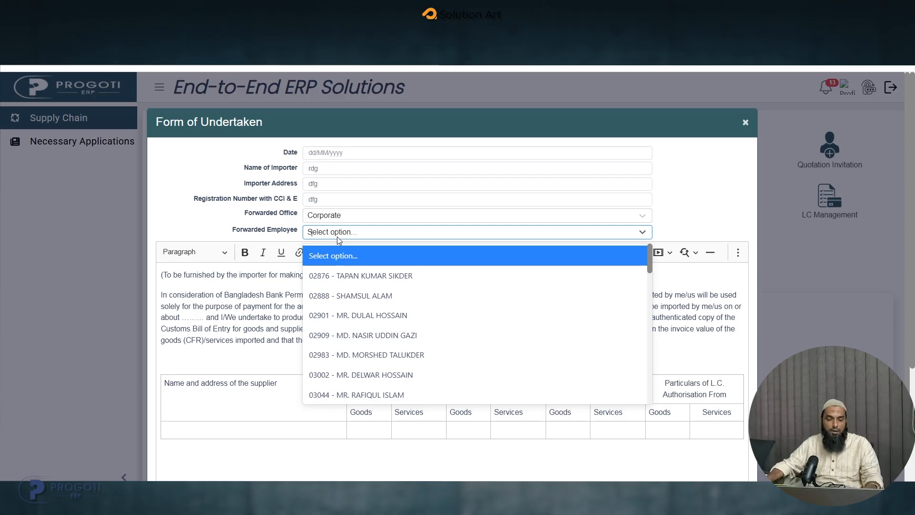
type("far")
left_click(374, 274)
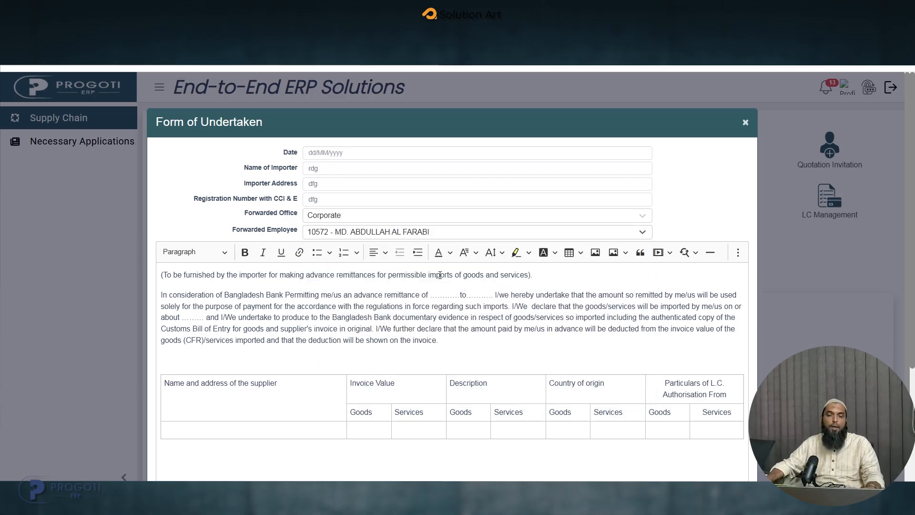
- Enter sdf for the supplier, both invoice value cells and the services description in the undertaking table, and save the form
scroll(601, 347, "down", 1)
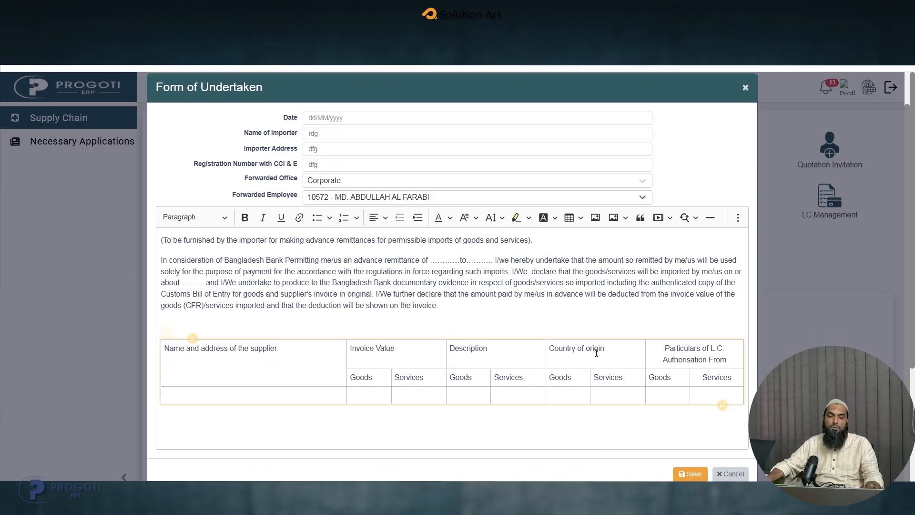
left_click(292, 396)
type("sdf")
left_click(378, 391)
type("sdf")
left_click(438, 395)
type("sdf")
left_click(506, 395)
type("sdf")
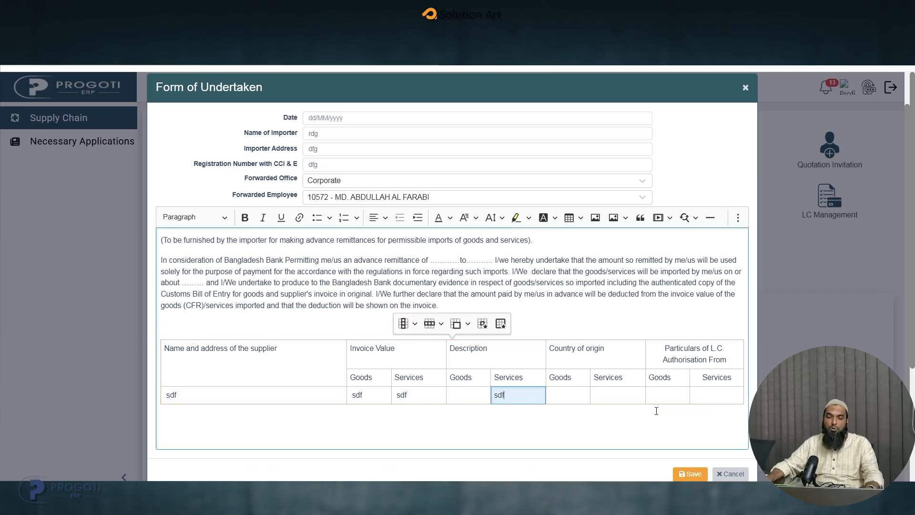
left_click(573, 303)
left_click(690, 478)
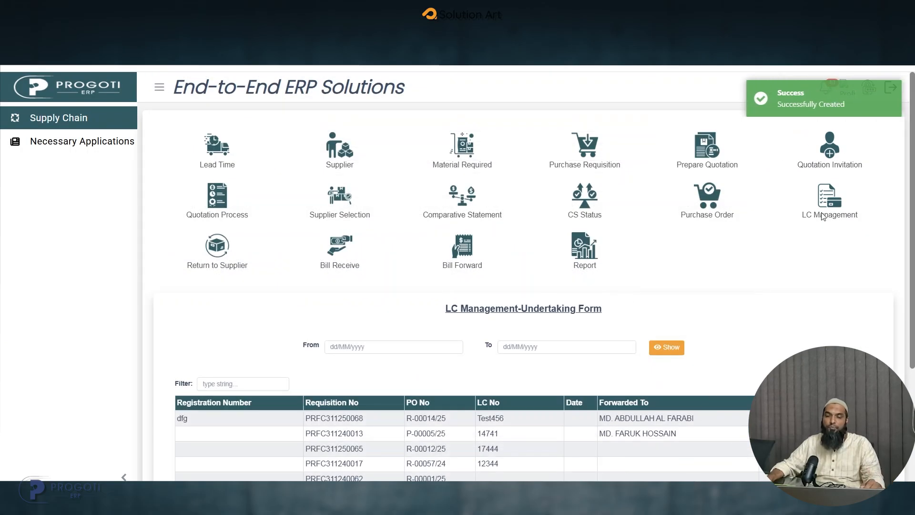
- Check the Undertaking Form Approval list in the requester's session and switch to the approver's ERP session
left_click(824, 206)
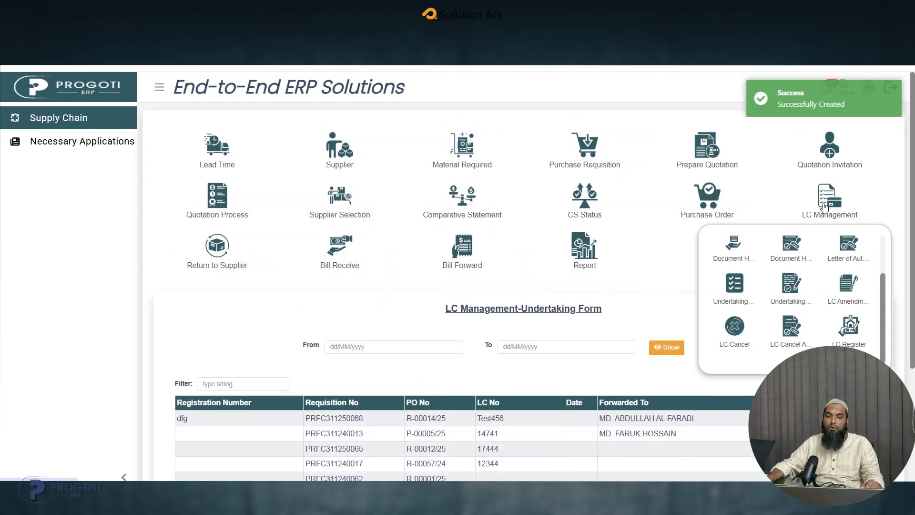
left_click(799, 301)
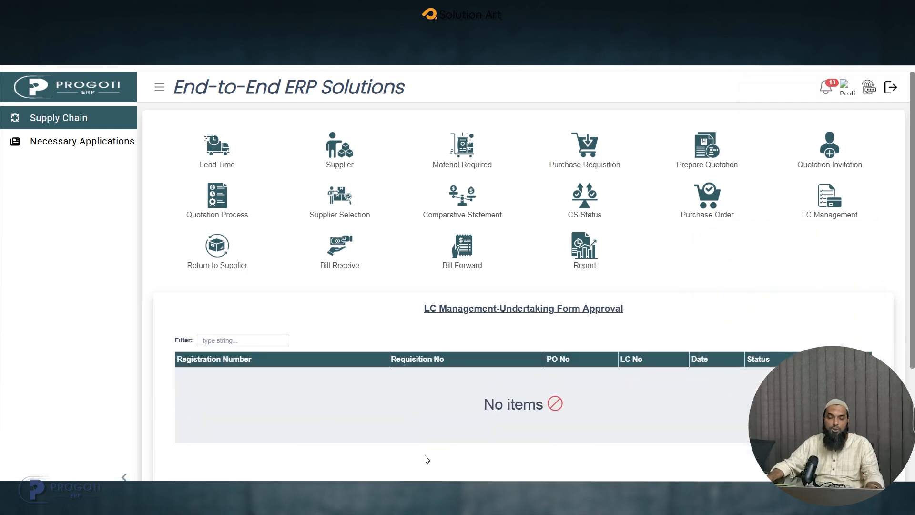
left_click(529, 455)
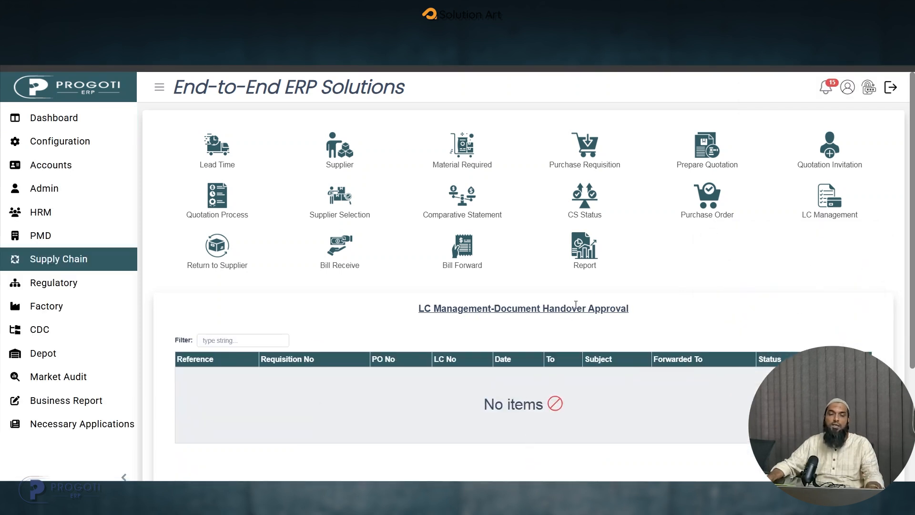
- Open the pending undertaking form for LC No. Test456 from the approver's Undertaking Form Approval list
mouse_move(822, 207)
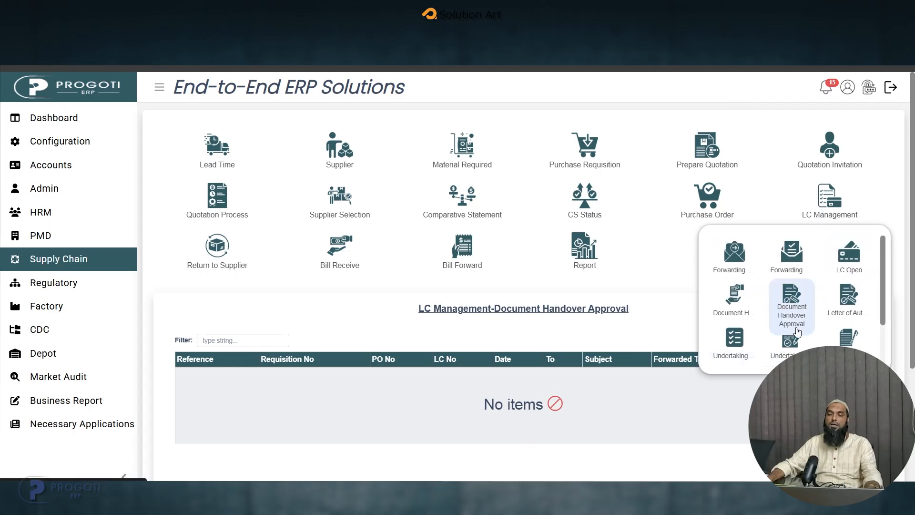
left_click(799, 348)
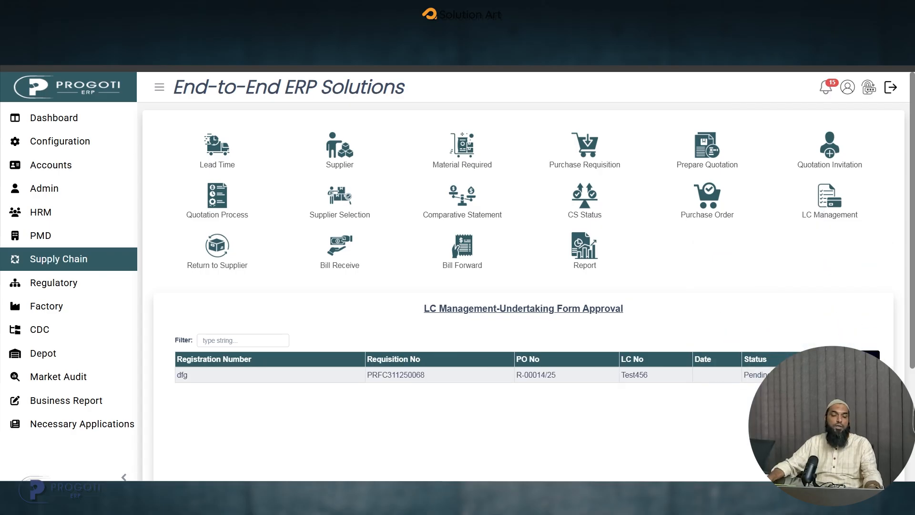
left_click(871, 355)
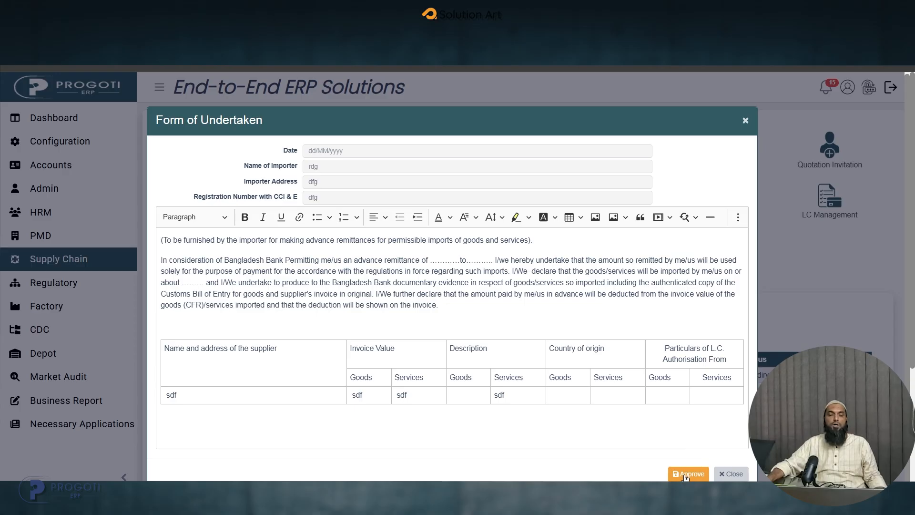
- Fill the advance remittance blanks with ert and tre in the undertaking text and approve the form
left_click(425, 271)
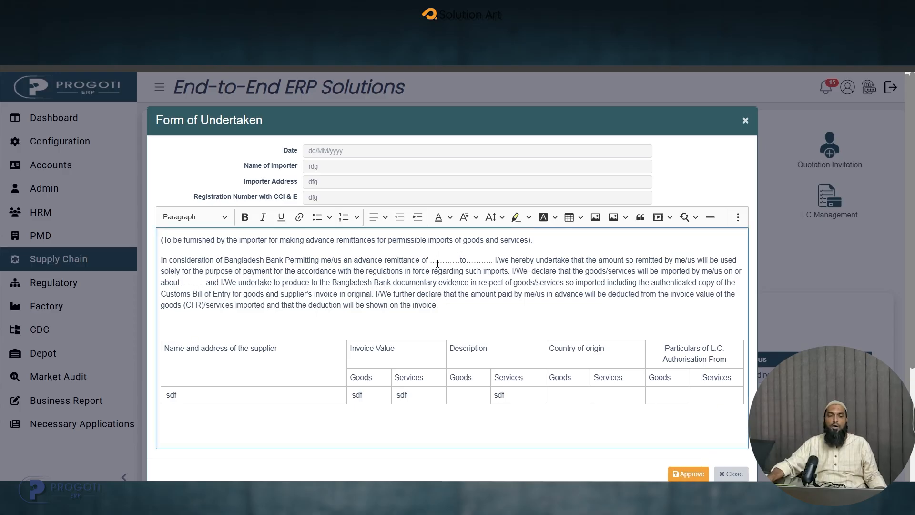
type("er")
left_click(491, 260)
type("tre")
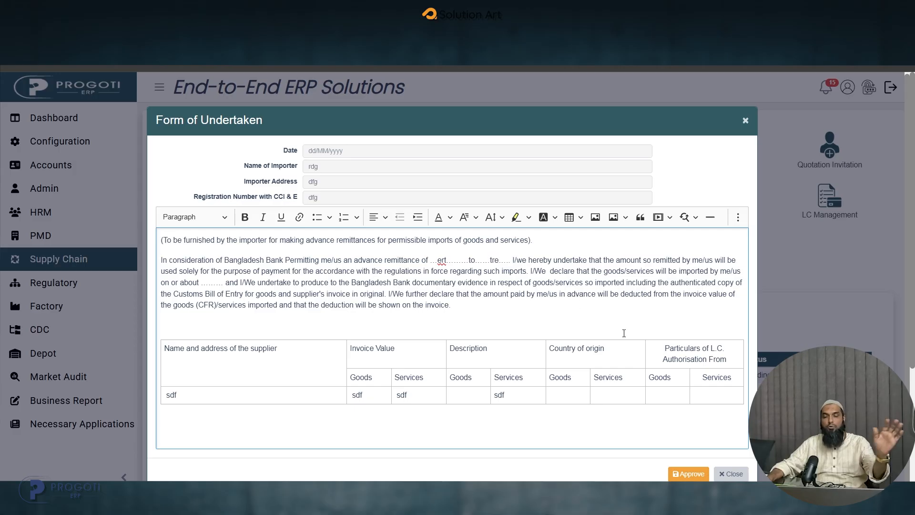
left_click(687, 473)
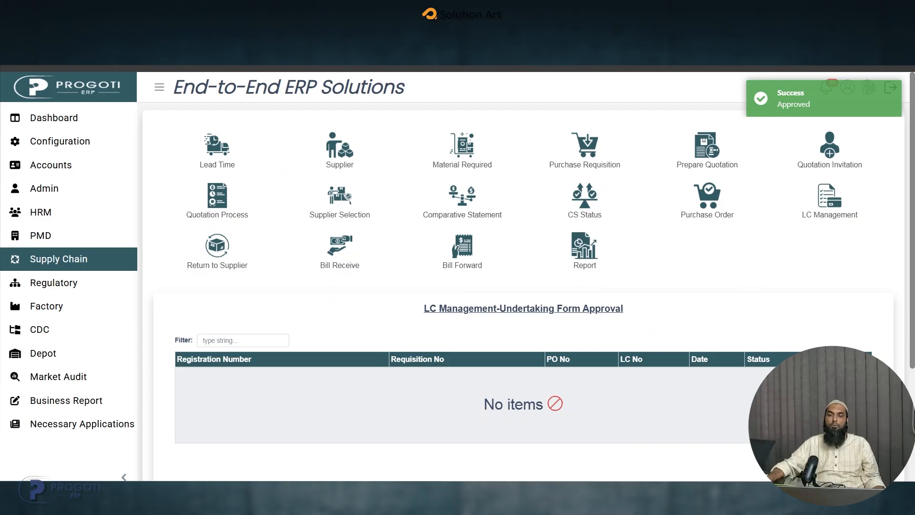
- Switch back to the requester's ERP session and start a new LC Amendment for LC No. Test456
left_click(826, 209)
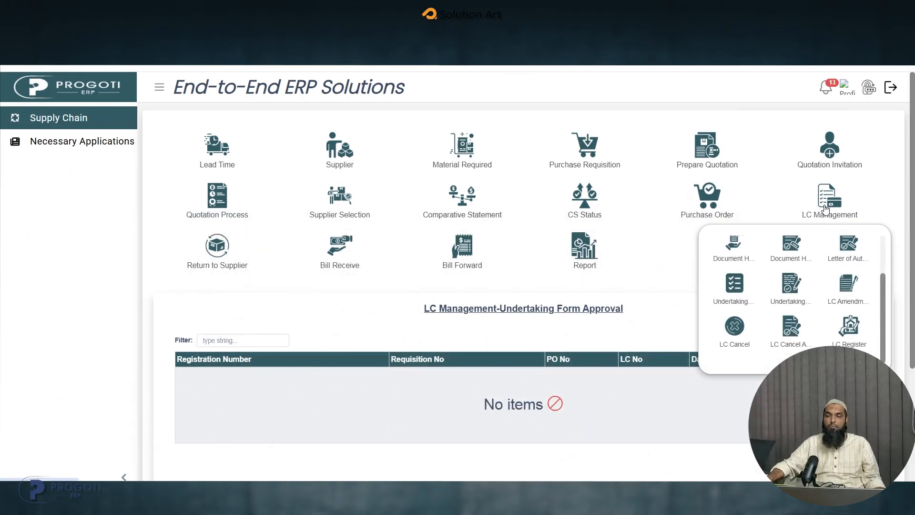
left_click(850, 293)
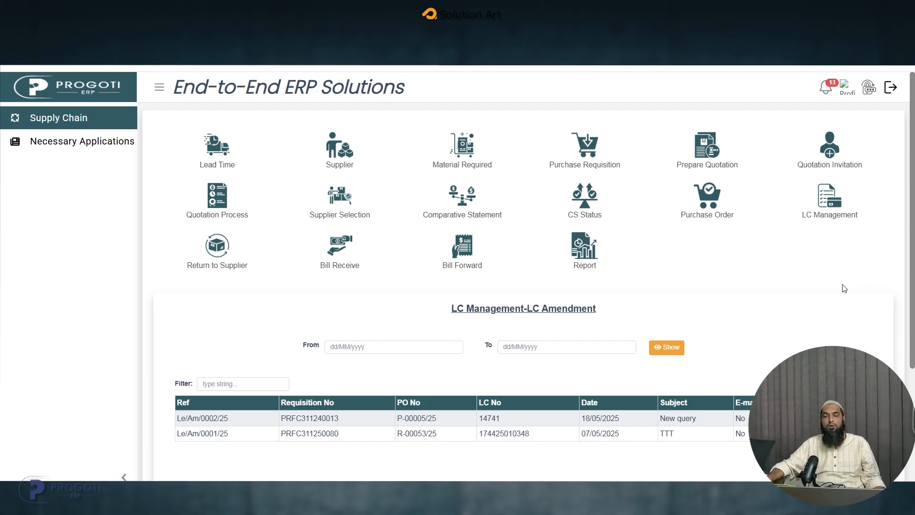
left_click(852, 383)
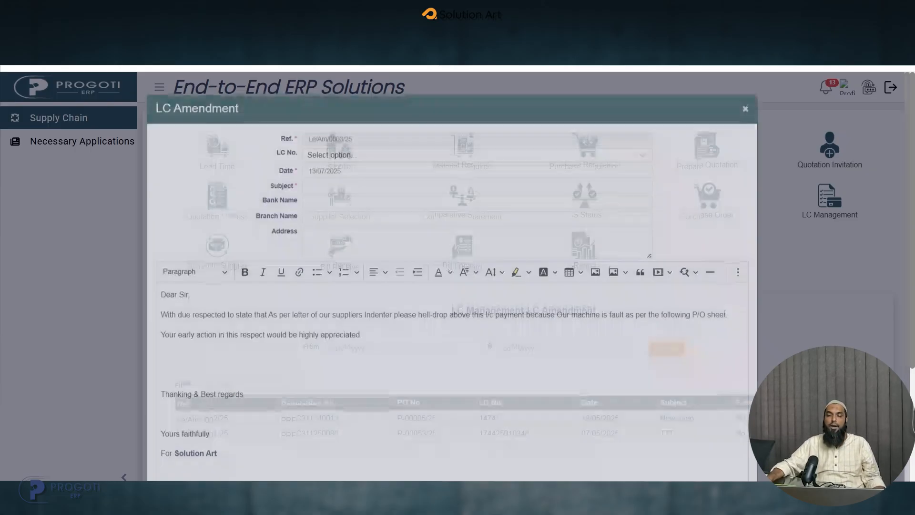
left_click(340, 169)
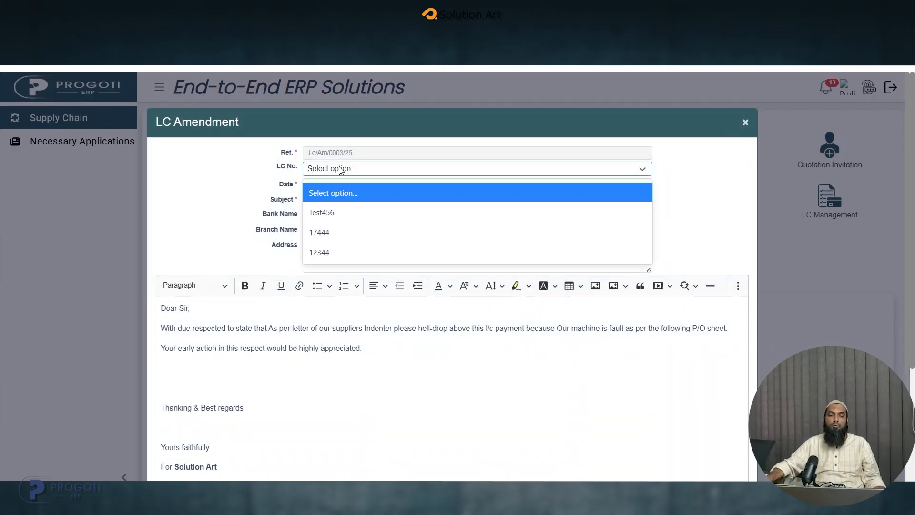
left_click(329, 214)
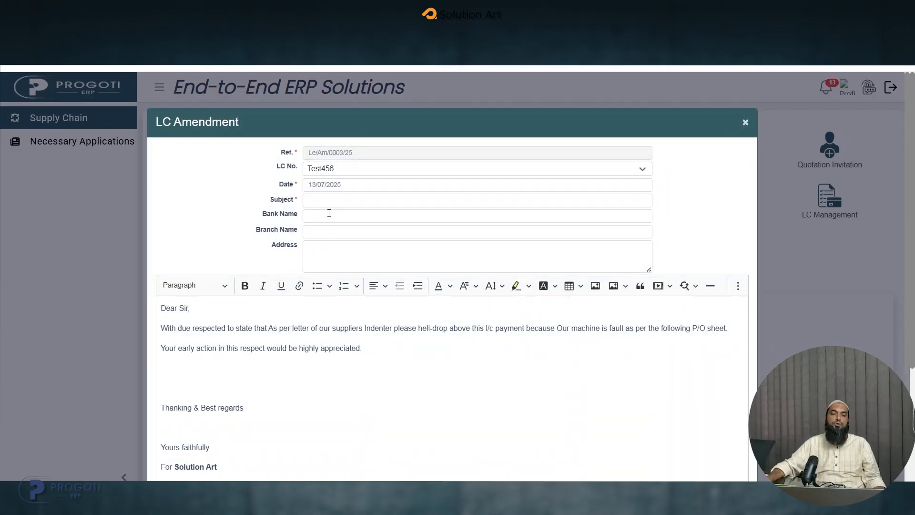
- Fill the LC Amendment with subject Request for Anexure approval, bank asia, branch sdc and address sdf, and save it
left_click(324, 199)
left_click(399, 228)
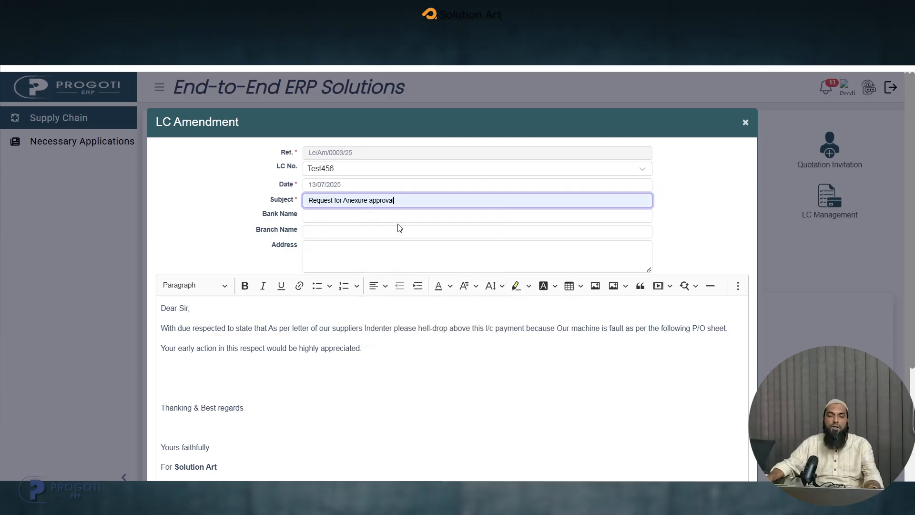
left_click(352, 214)
left_click(388, 242)
left_click(312, 232)
left_click(376, 258)
left_click(339, 261)
type("sdf")
left_click(363, 366)
scroll(384, 359, "down", 1)
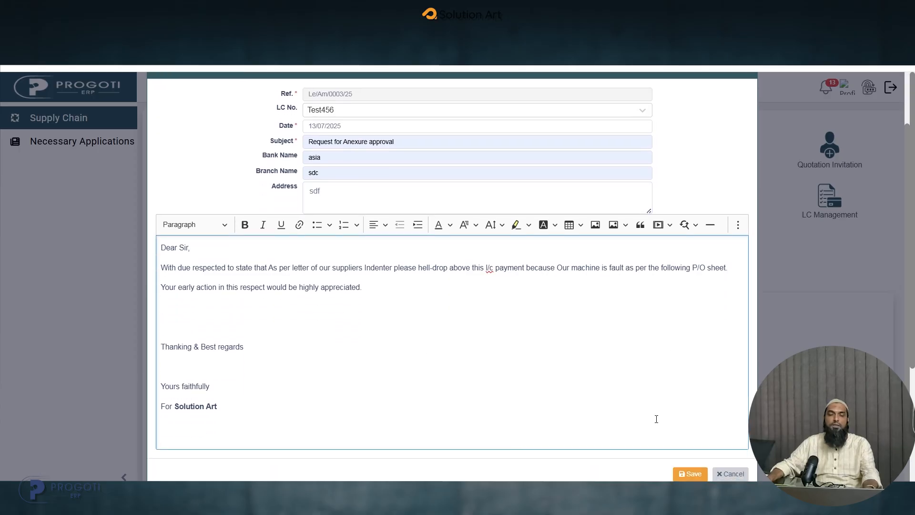
left_click(688, 474)
- Open the e-mail form for the new Test456 amendment and close it without sending
left_click(838, 217)
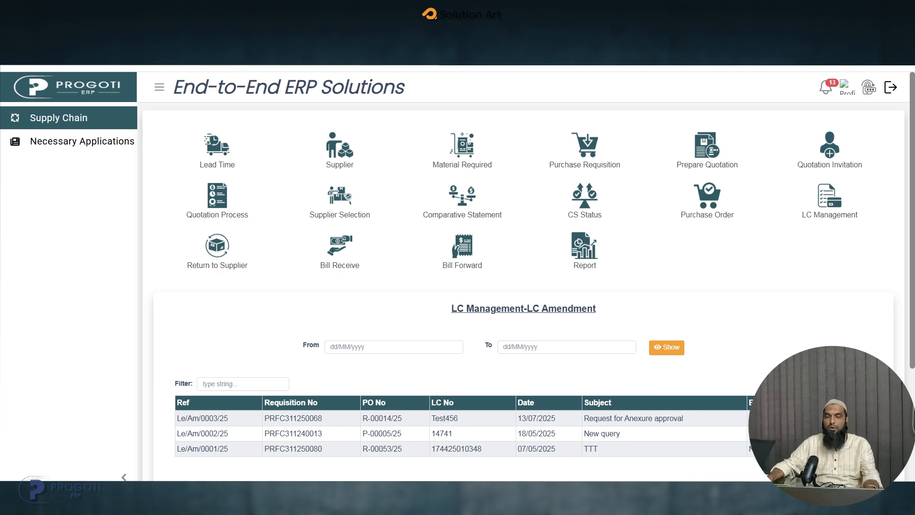
left_click(848, 418)
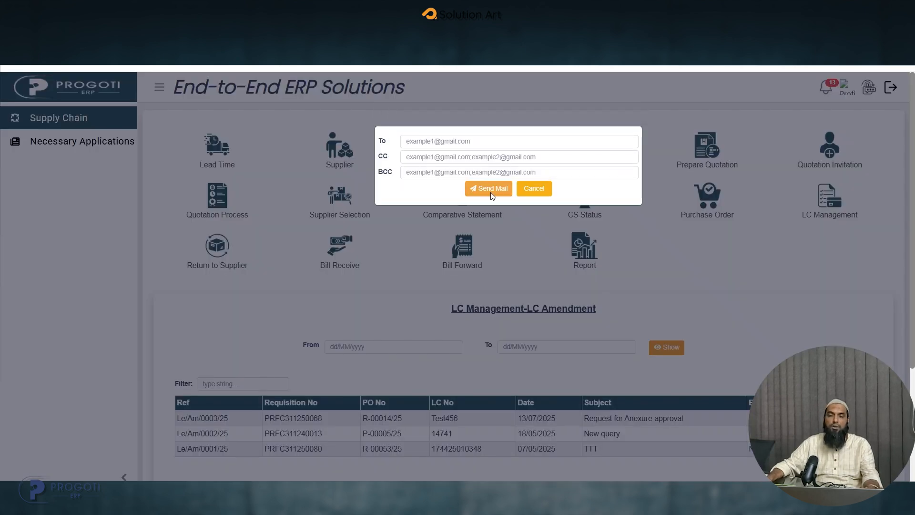
left_click(534, 188)
- Start a new LC Cancel request for LC No. 14741
mouse_move(797, 219)
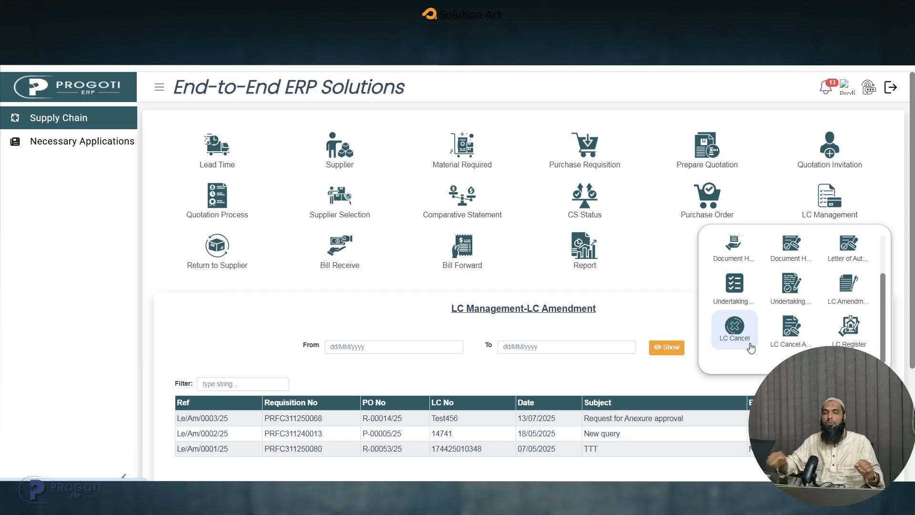
mouse_move(827, 214)
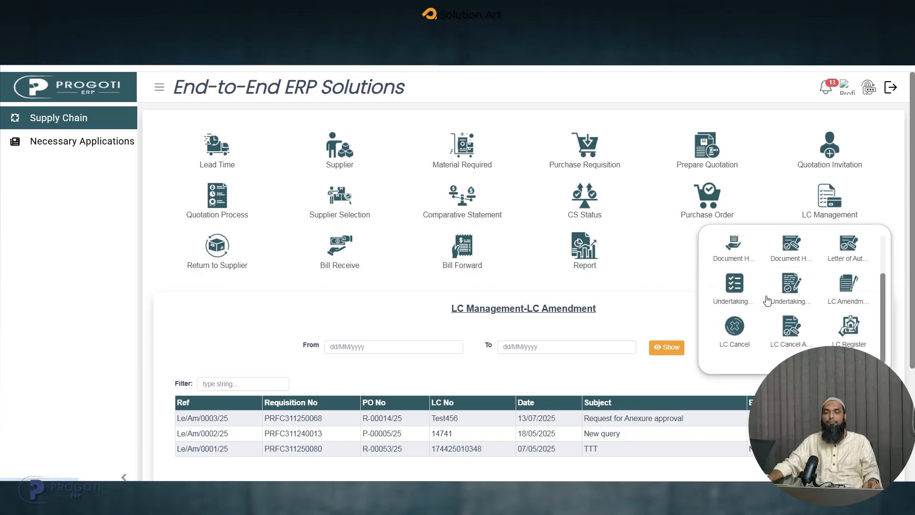
left_click(735, 331)
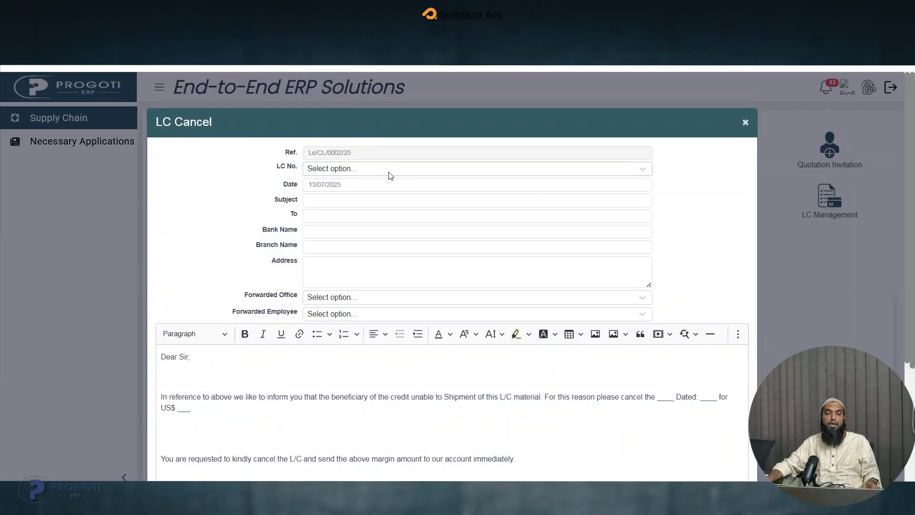
left_click(388, 173)
left_click(337, 232)
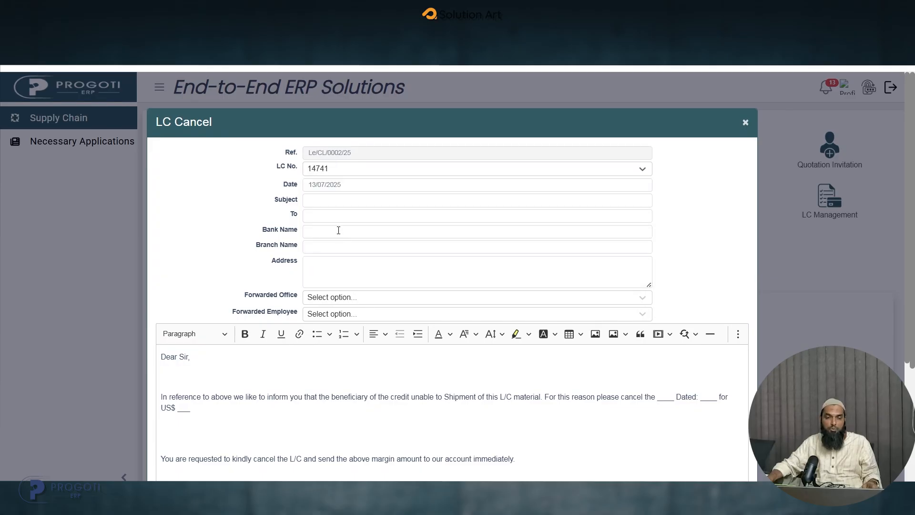
- Fill the cancellation's subject with dxc and its To, bank name, branch name and address with zxc
left_click(346, 200)
type("dxc")
left_click(359, 217)
type("zxc")
left_click(355, 231)
type("zxc")
left_click(339, 247)
type("zxc")
left_click(347, 270)
type("zxc")
- Forward the cancellation to the Corporate office and the approving employee, and save the request
left_click(352, 300)
type("cor")
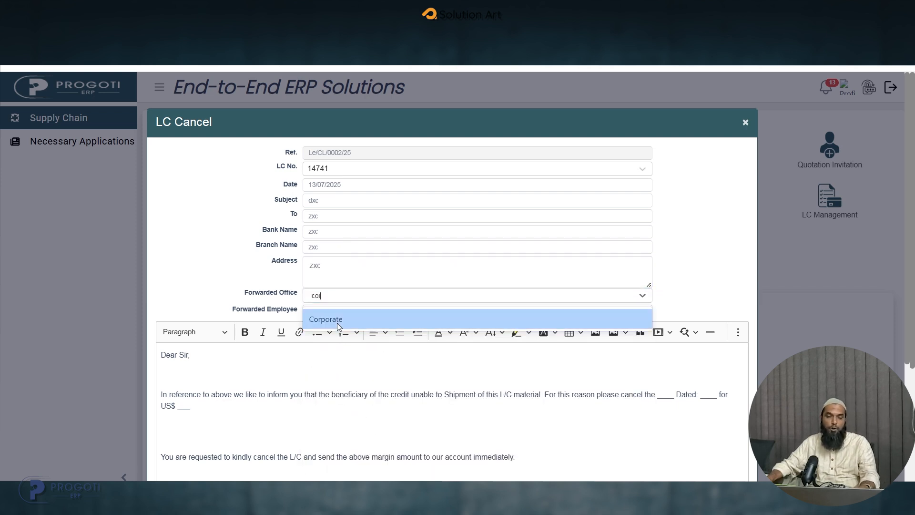
left_click(336, 320)
left_click(336, 314)
type("fa")
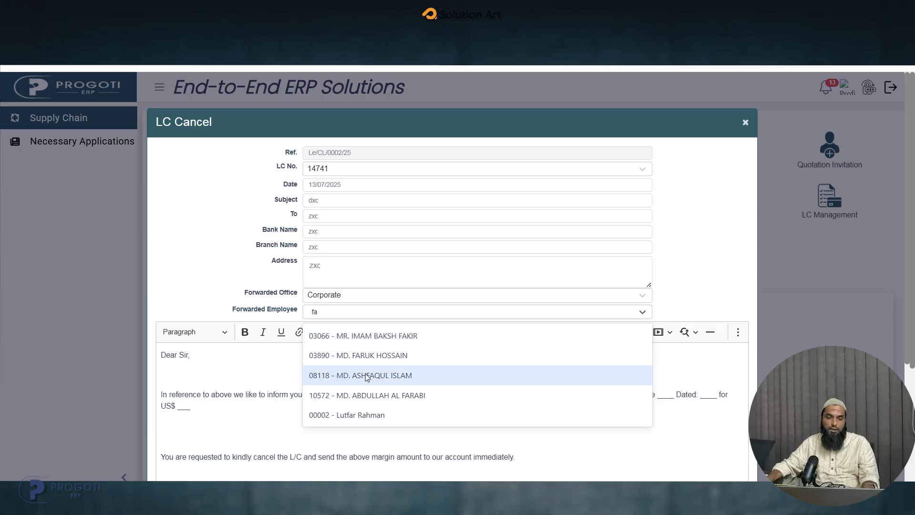
left_click(371, 395)
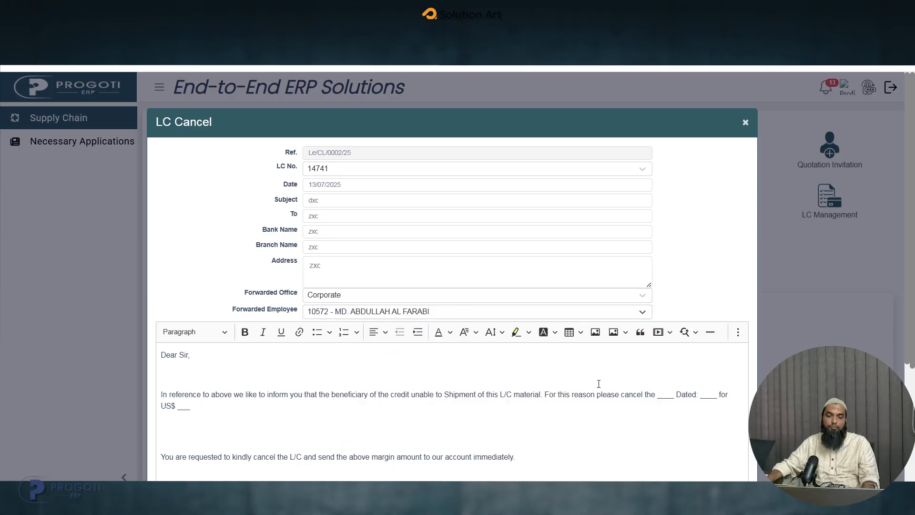
scroll(606, 403, "down", 4)
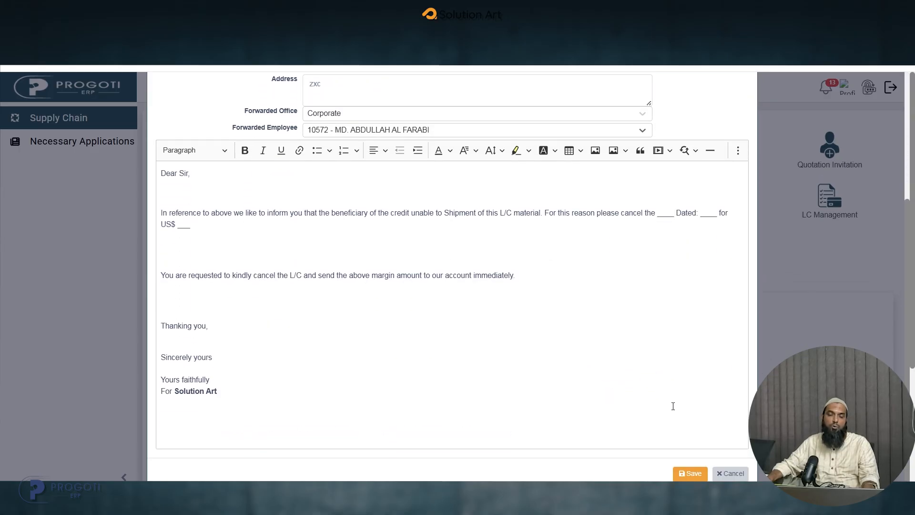
left_click(695, 477)
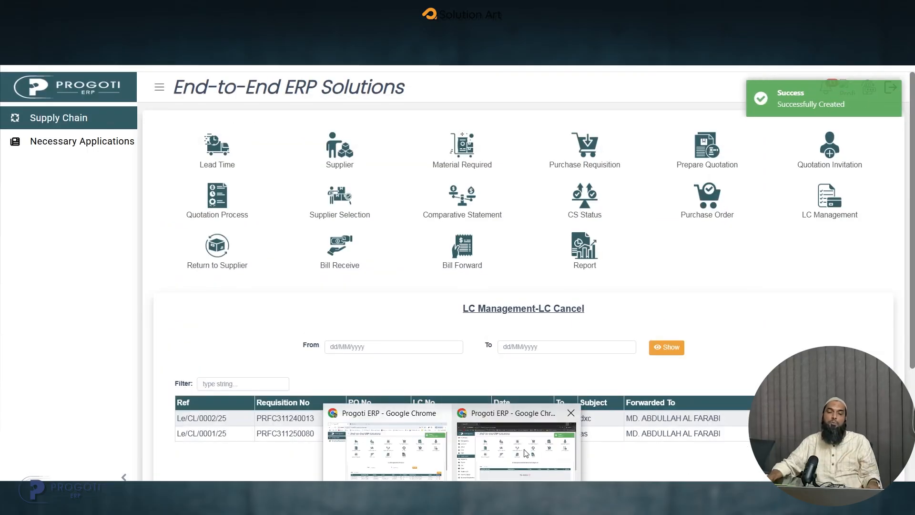
- Switch to the approver's ERP session and open the LC Cancel Approval list
left_click(531, 457)
left_click(832, 203)
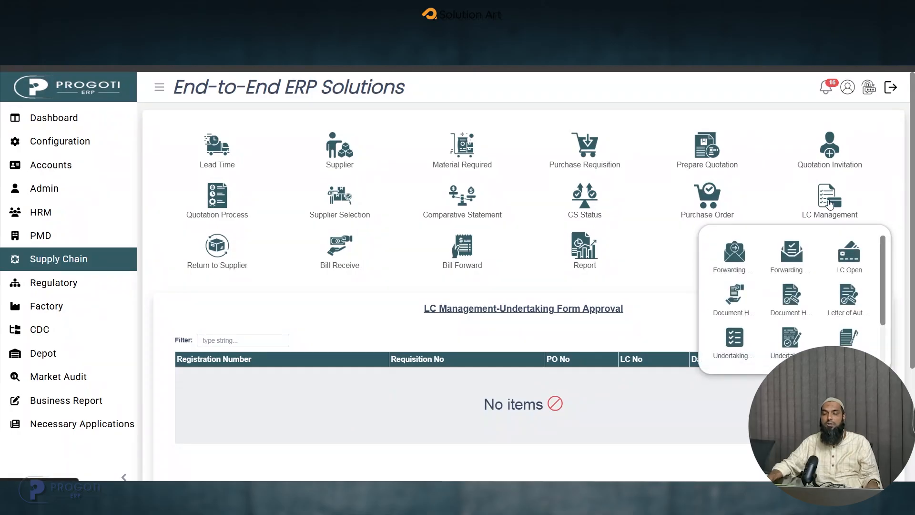
scroll(806, 336, "down", 2)
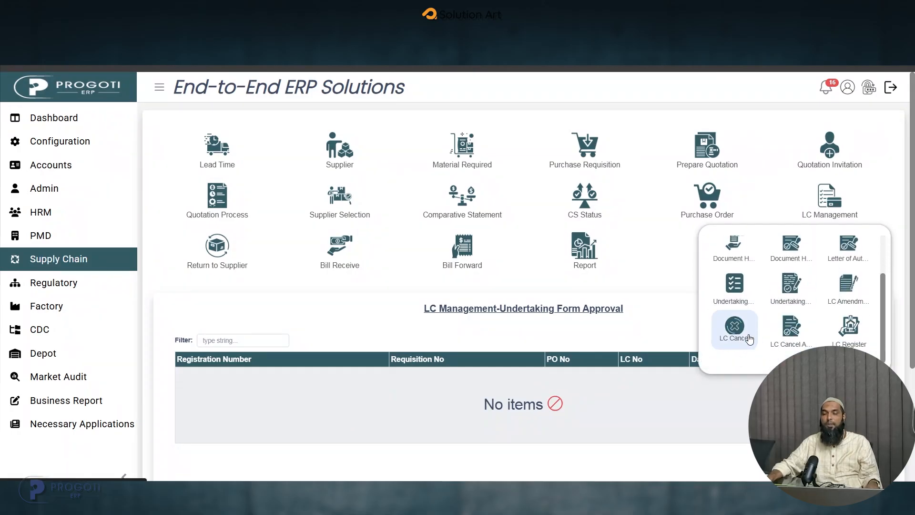
left_click(793, 332)
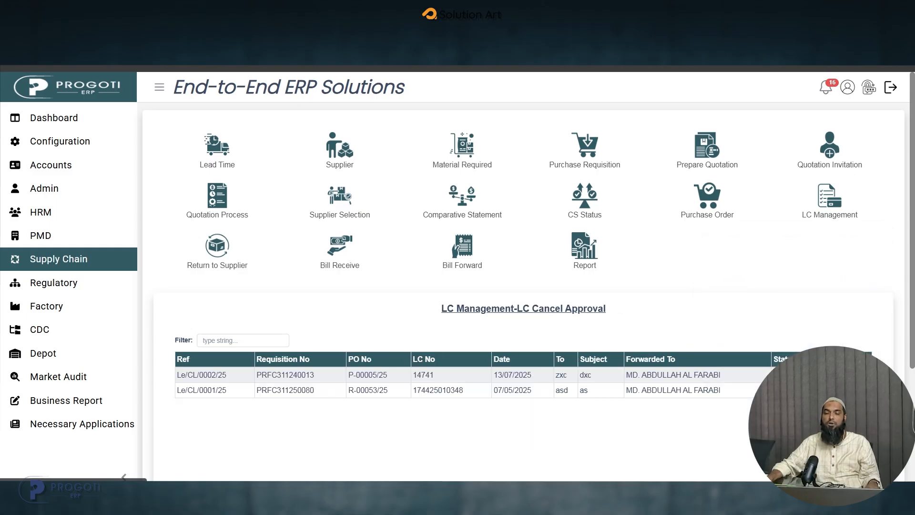
- Open the pending cancellation for LC No. 14741, review its letter and approve it
left_click_drag(453, 377, 411, 376)
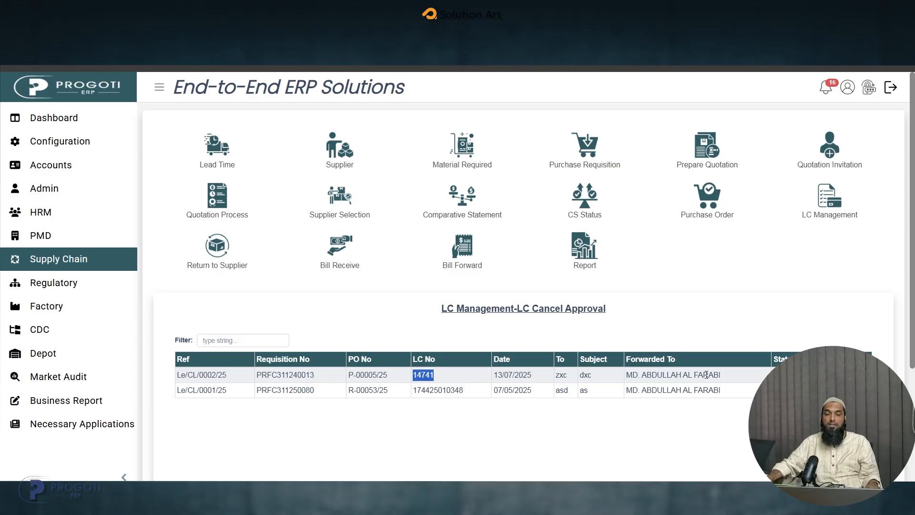
left_click_drag(529, 374, 492, 377)
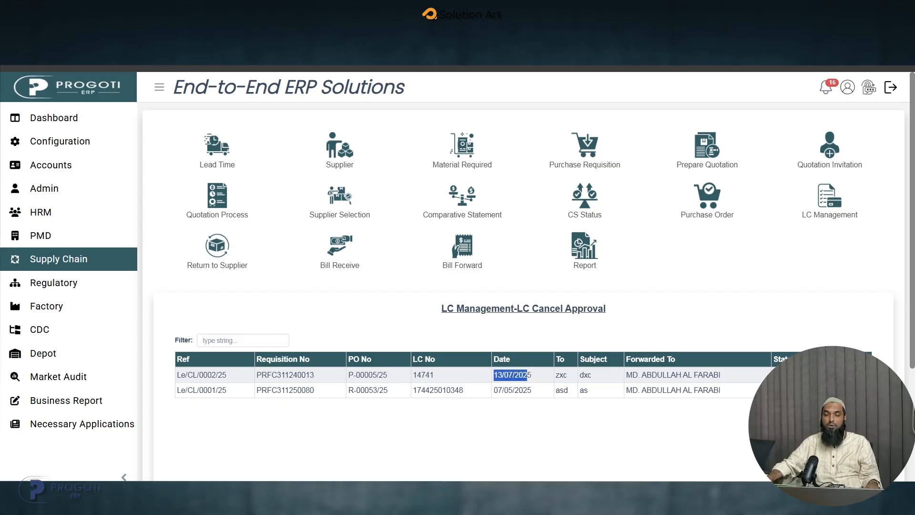
left_click(667, 375)
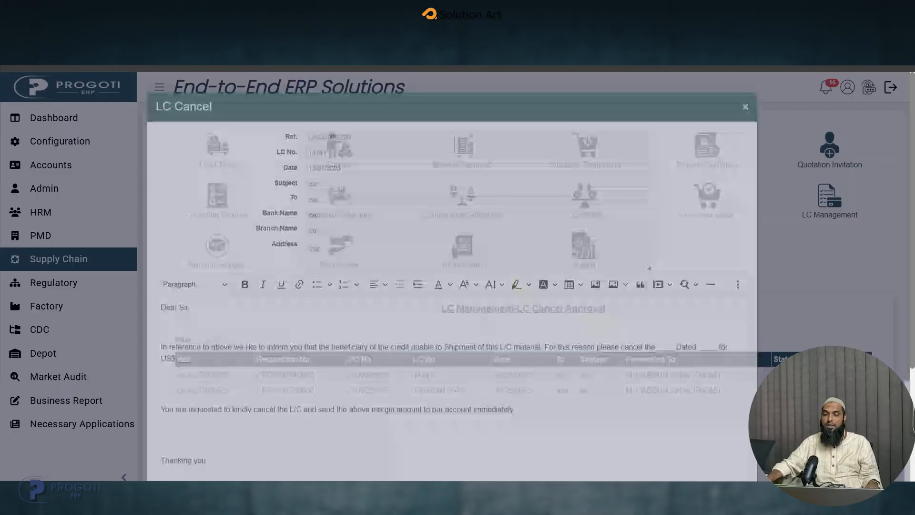
scroll(668, 375, "down", 3)
scroll(668, 375, "down", 3)
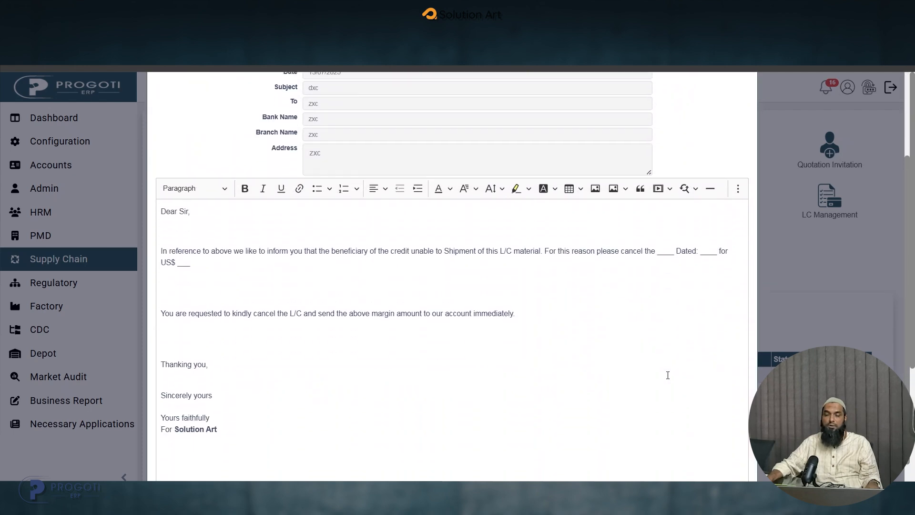
left_click(692, 475)
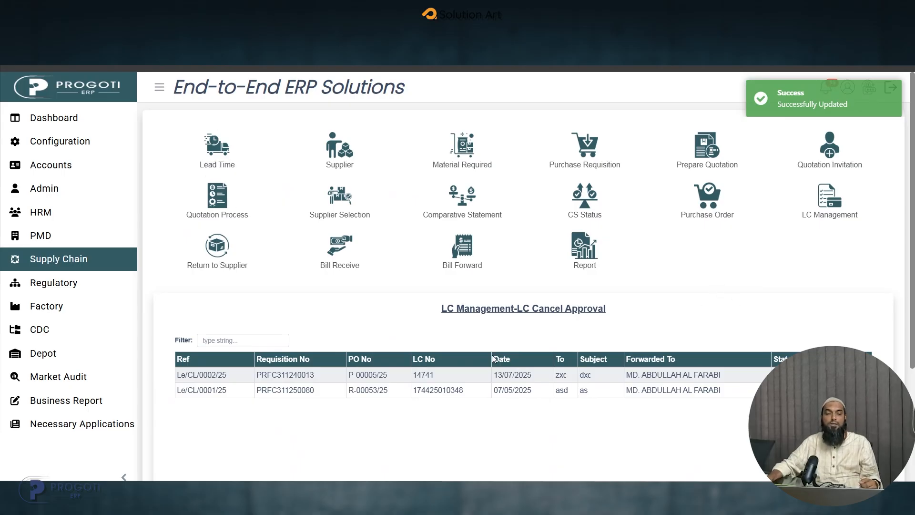
- Switch back to the requester's ERP session and open the LC Register
left_click(383, 457)
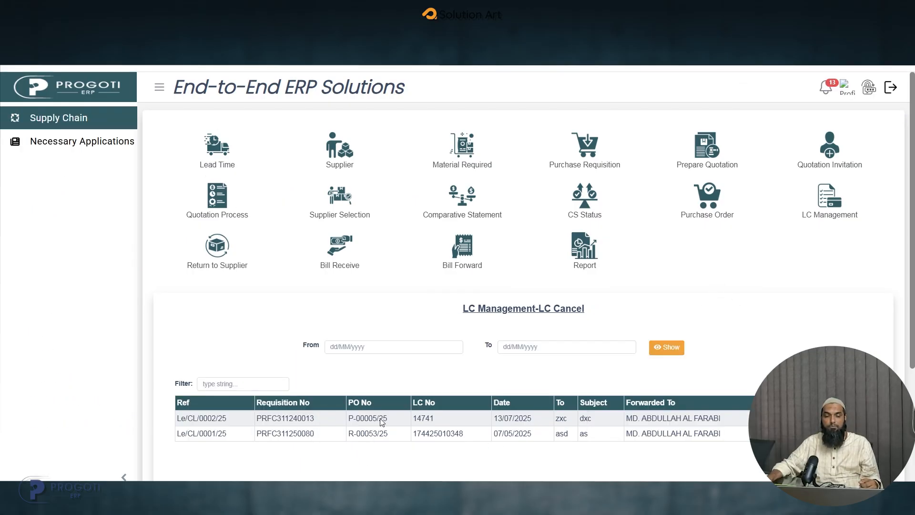
left_click(816, 199)
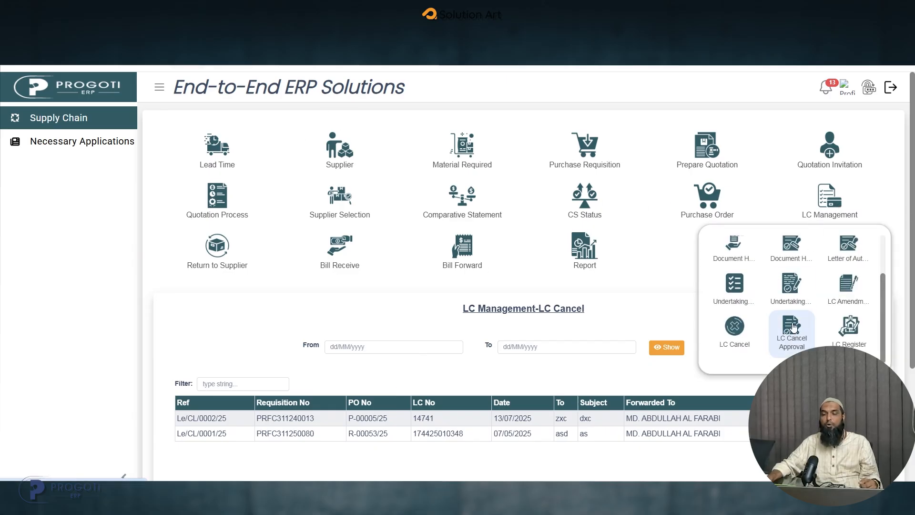
left_click(849, 340)
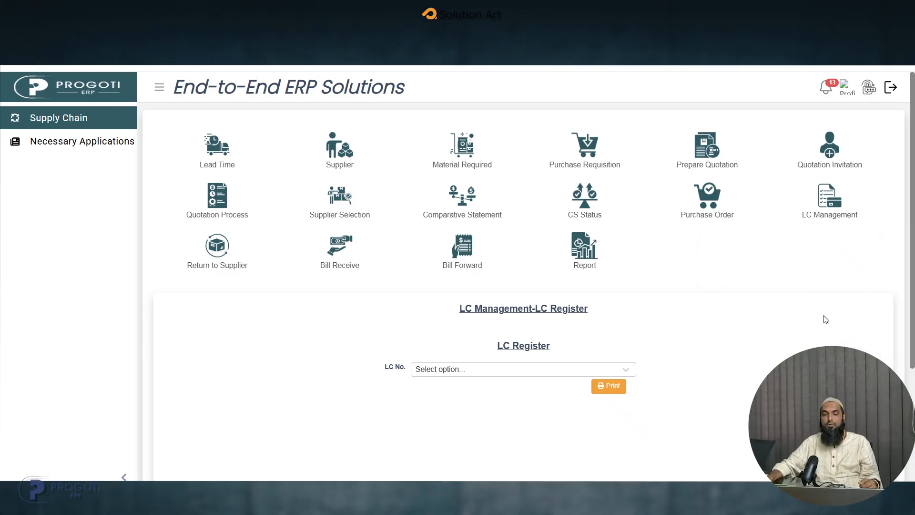
scroll(846, 326, "up", 1)
scroll(846, 327, "down", 1)
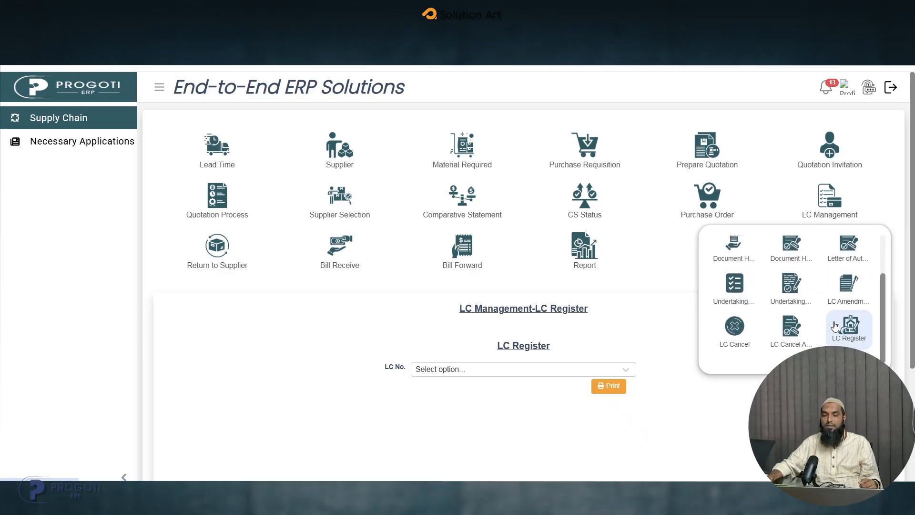
- Generate the printable LC Register report for LC No. Test456 and return to the register page
left_click(617, 374)
left_click(431, 413)
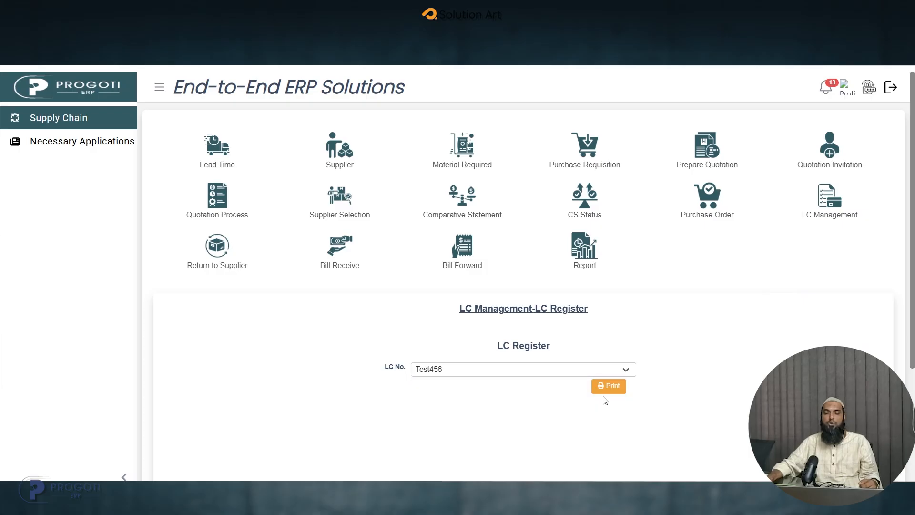
left_click(601, 384)
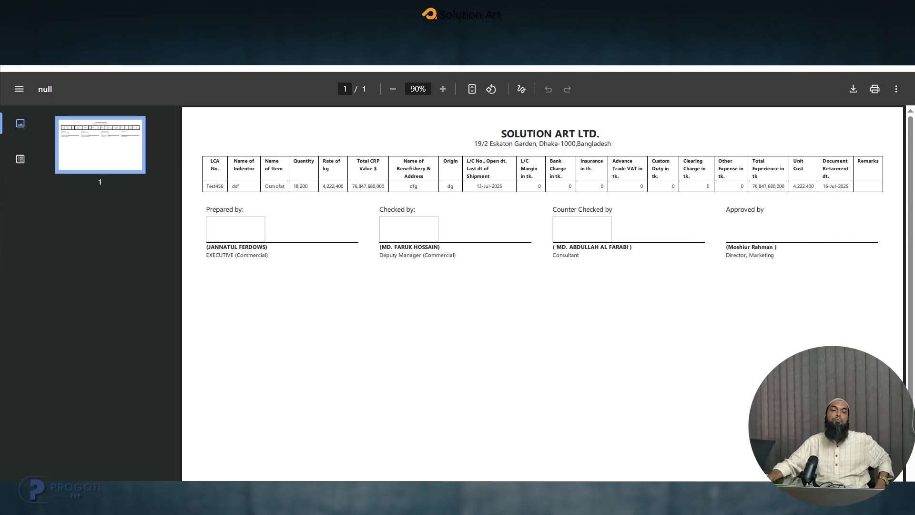
left_click(301, 18)
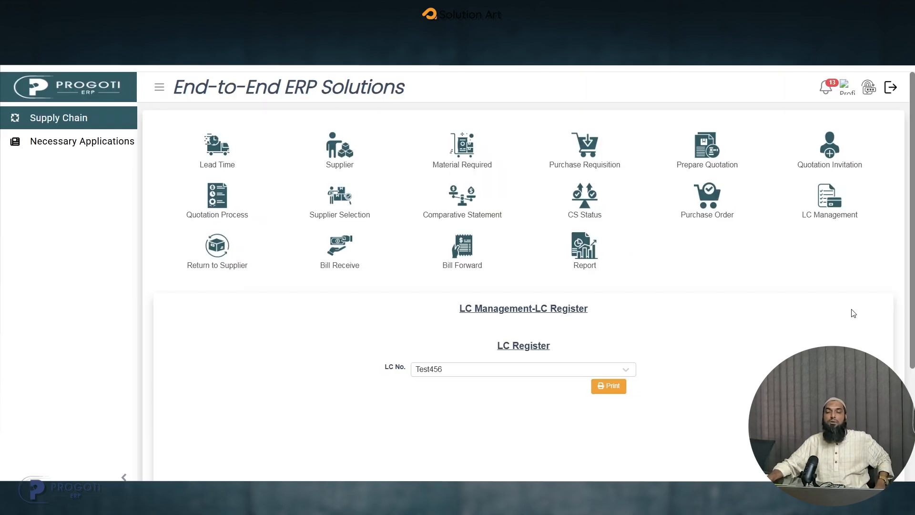
mouse_move(814, 203)
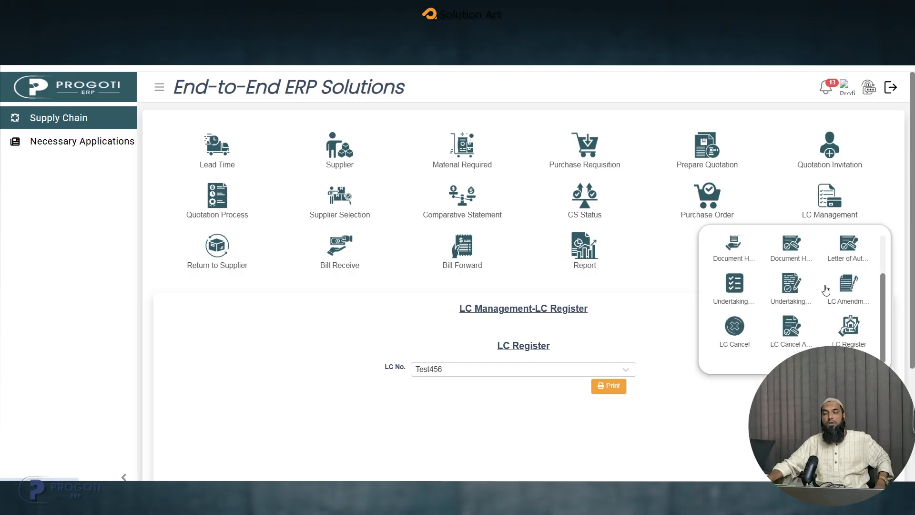
scroll(838, 325, "down", 3)
scroll(837, 325, "up", 3)
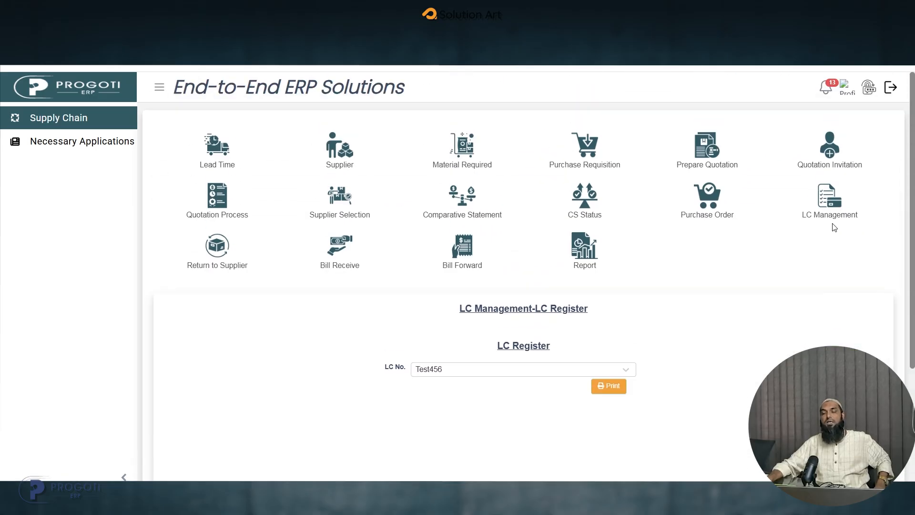
scroll(828, 269, "down", 3)
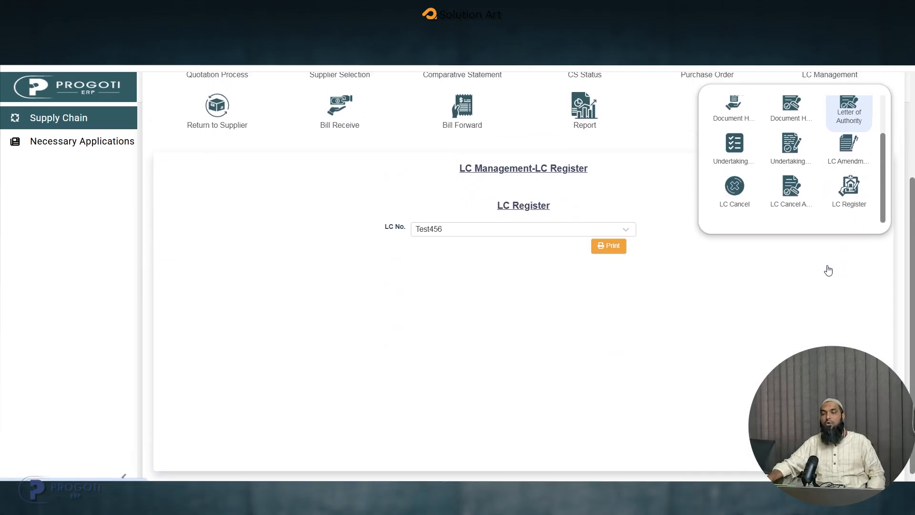
scroll(818, 237, "up", 3)
scroll(820, 232, "up", 1)
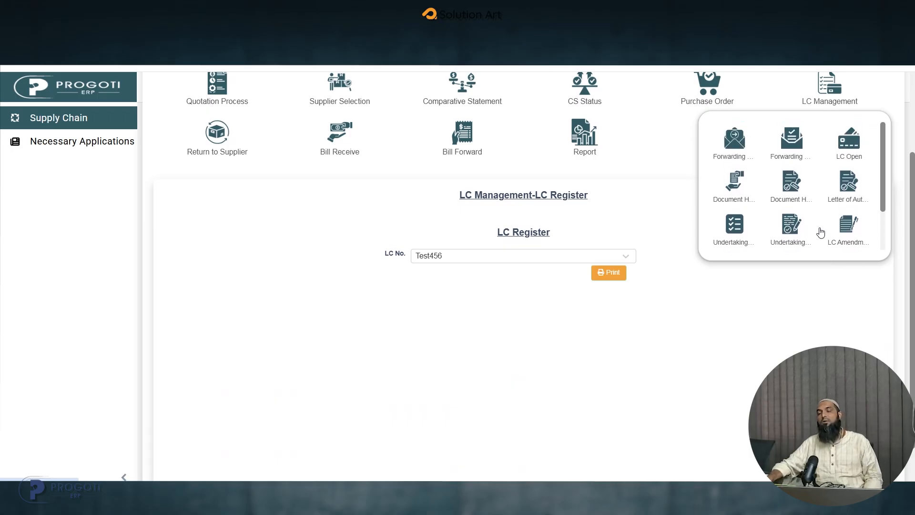